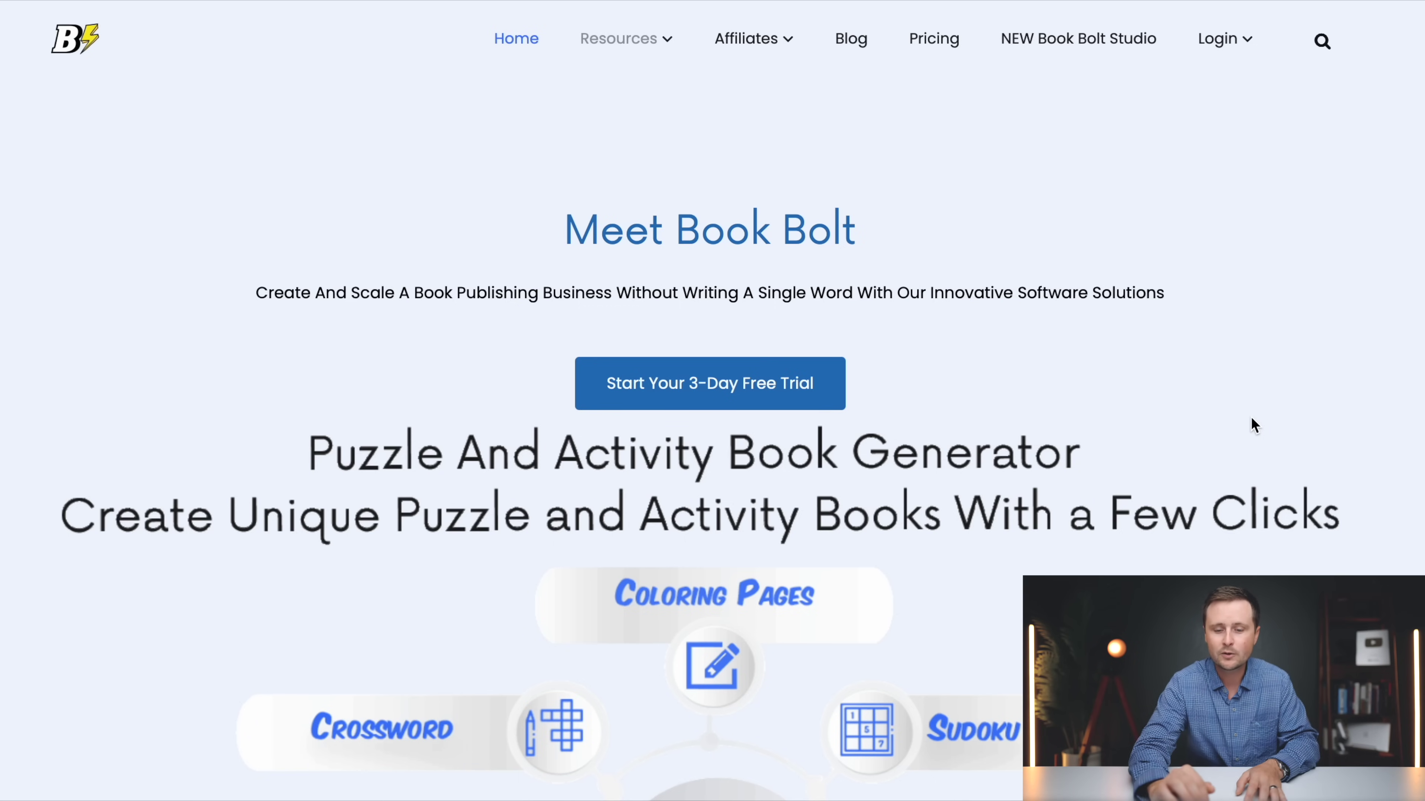
Open the pricing page and compare the features of the Newbie and Pro monthly plans
left_click(930, 45)
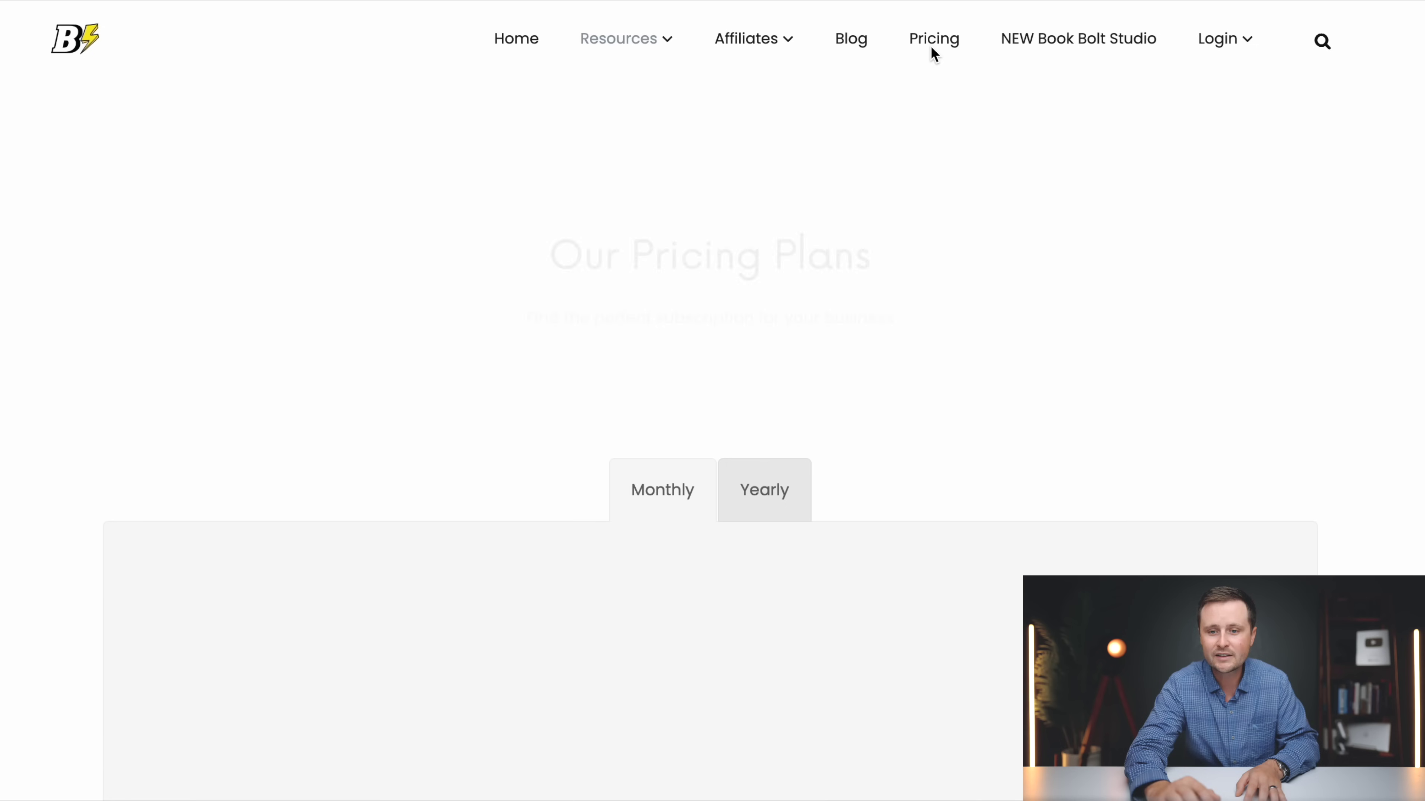
scroll(1358, 498, "down", 2)
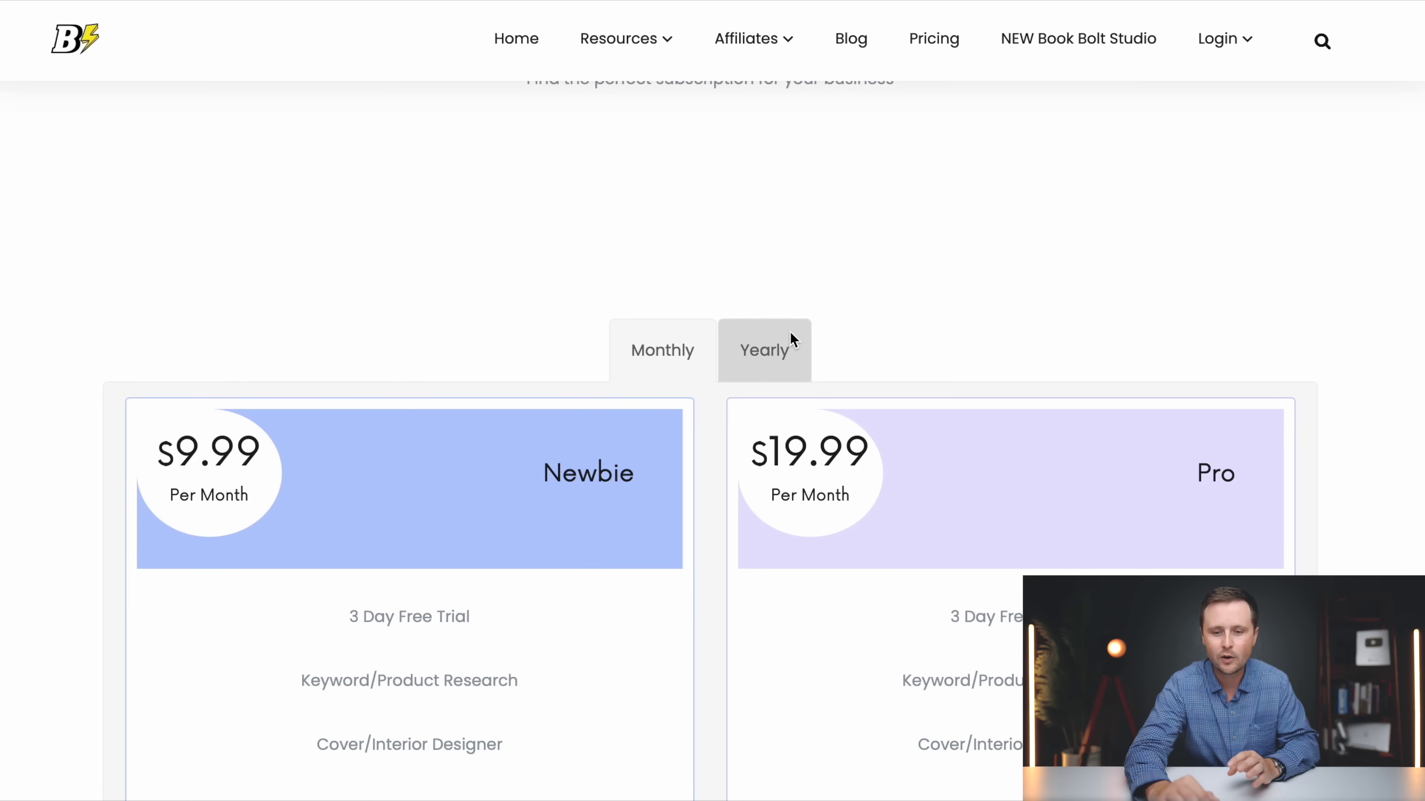
scroll(1348, 451, "down", 5)
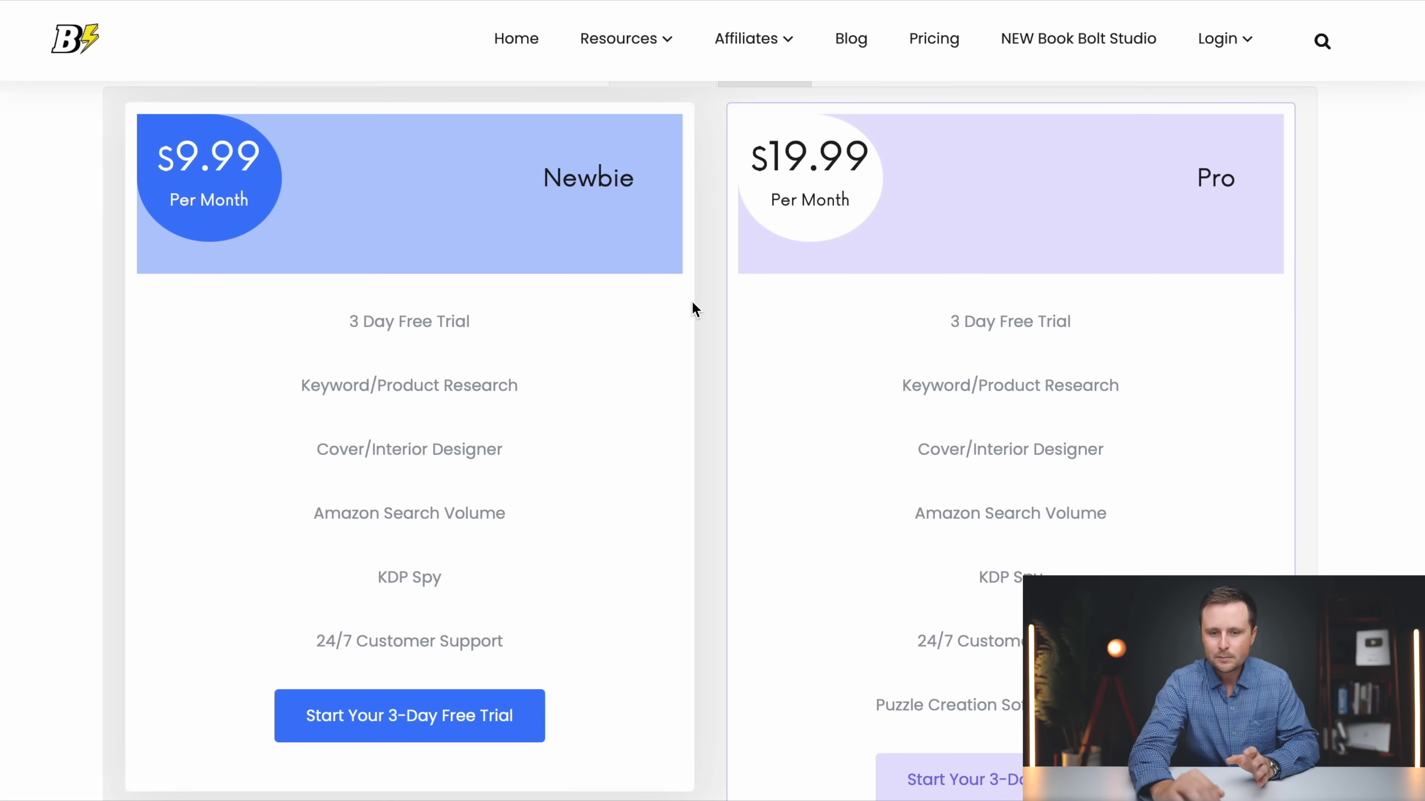
scroll(695, 310, "down", 7)
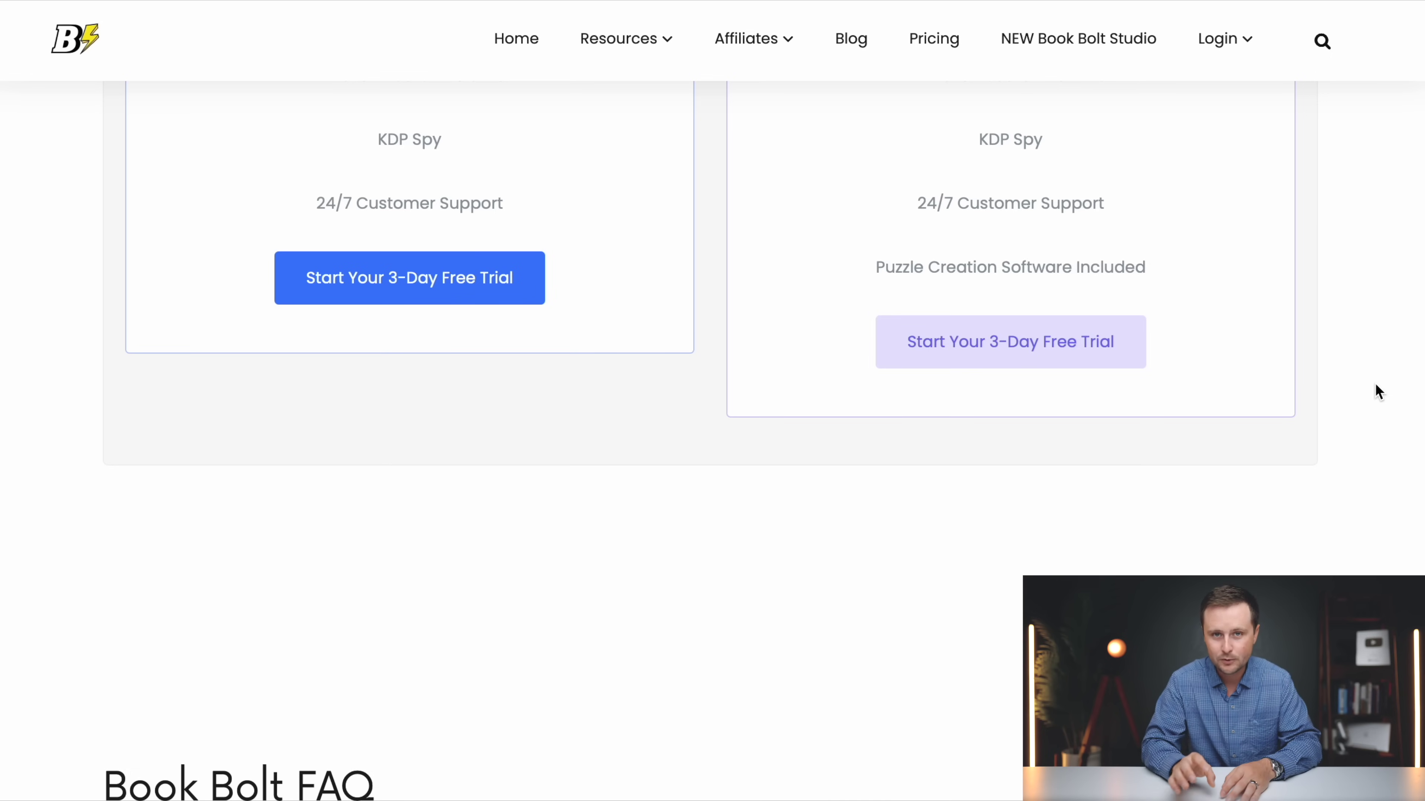
scroll(1376, 384, "up", 10)
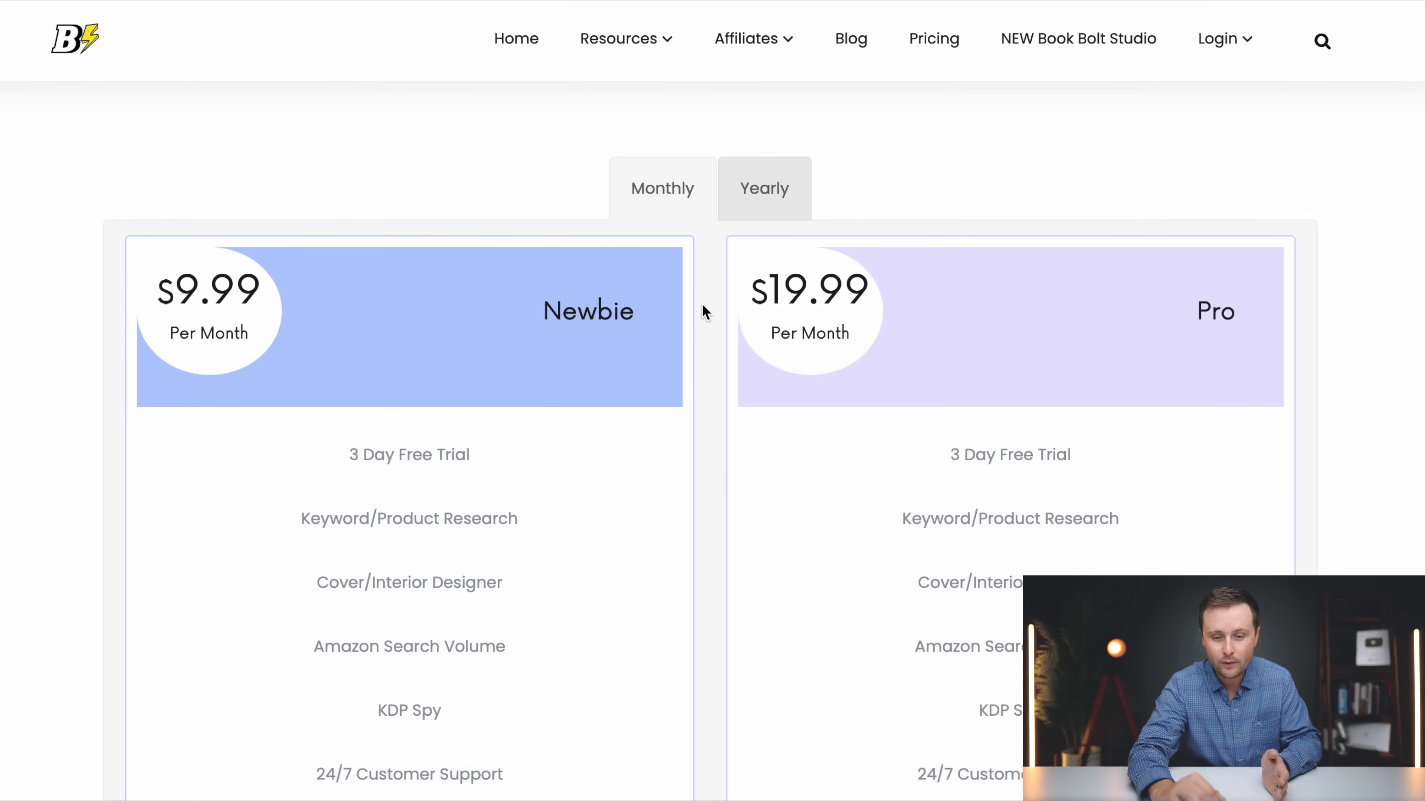
scroll(702, 304, "down", 9)
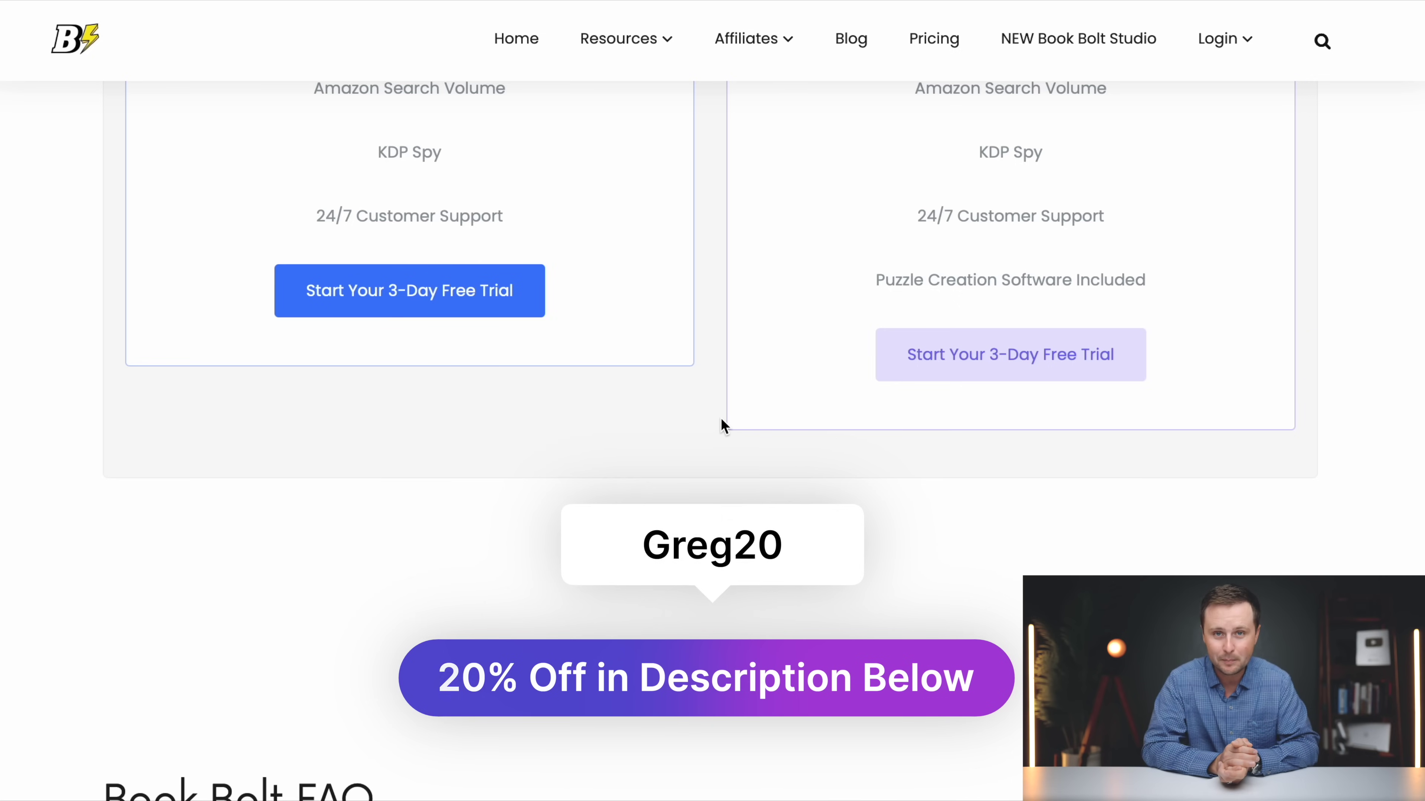
scroll(725, 425, "up", 10)
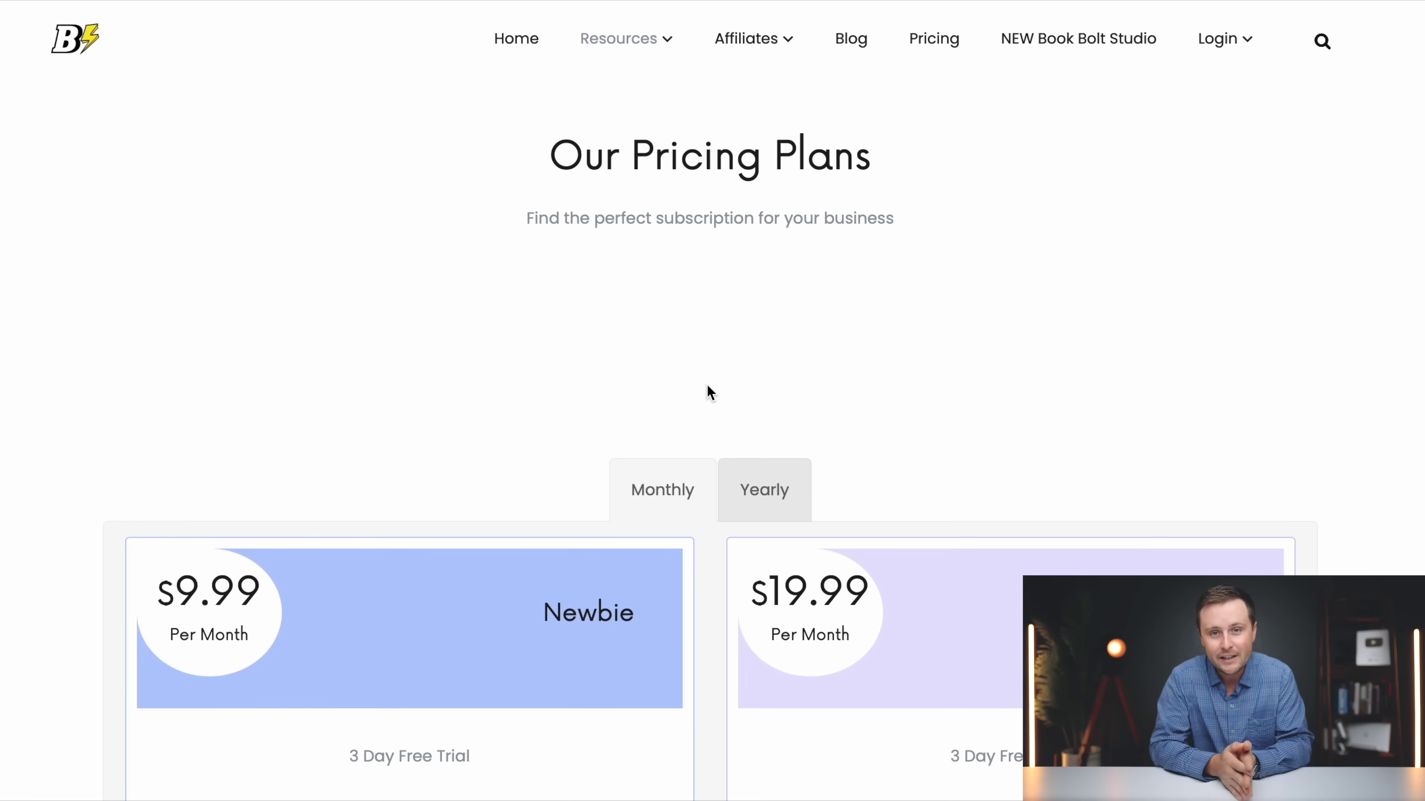
Go to the member dashboard and look over the research tutorial videos and the list of research tools
mouse_move(1247, 34)
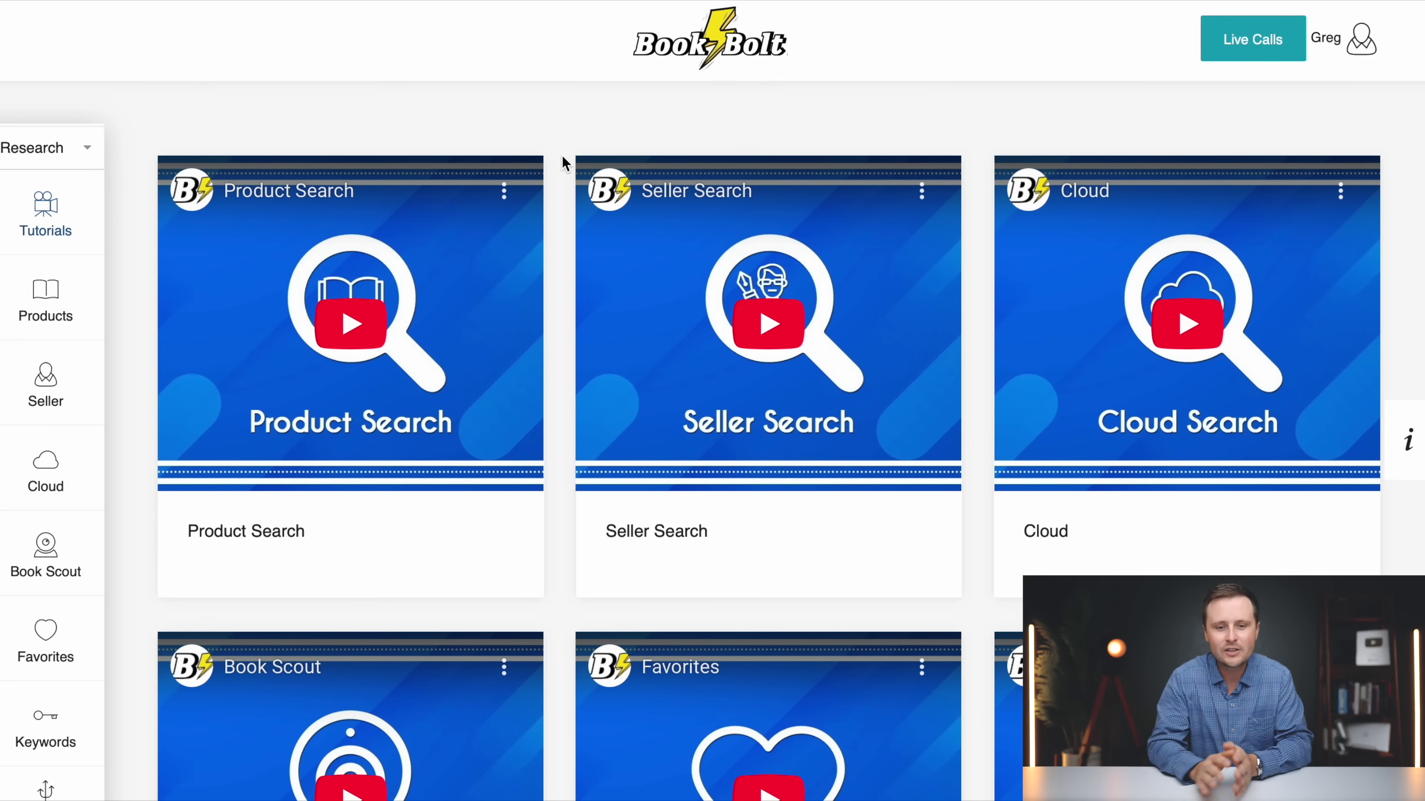
scroll(562, 163, "down", 10)
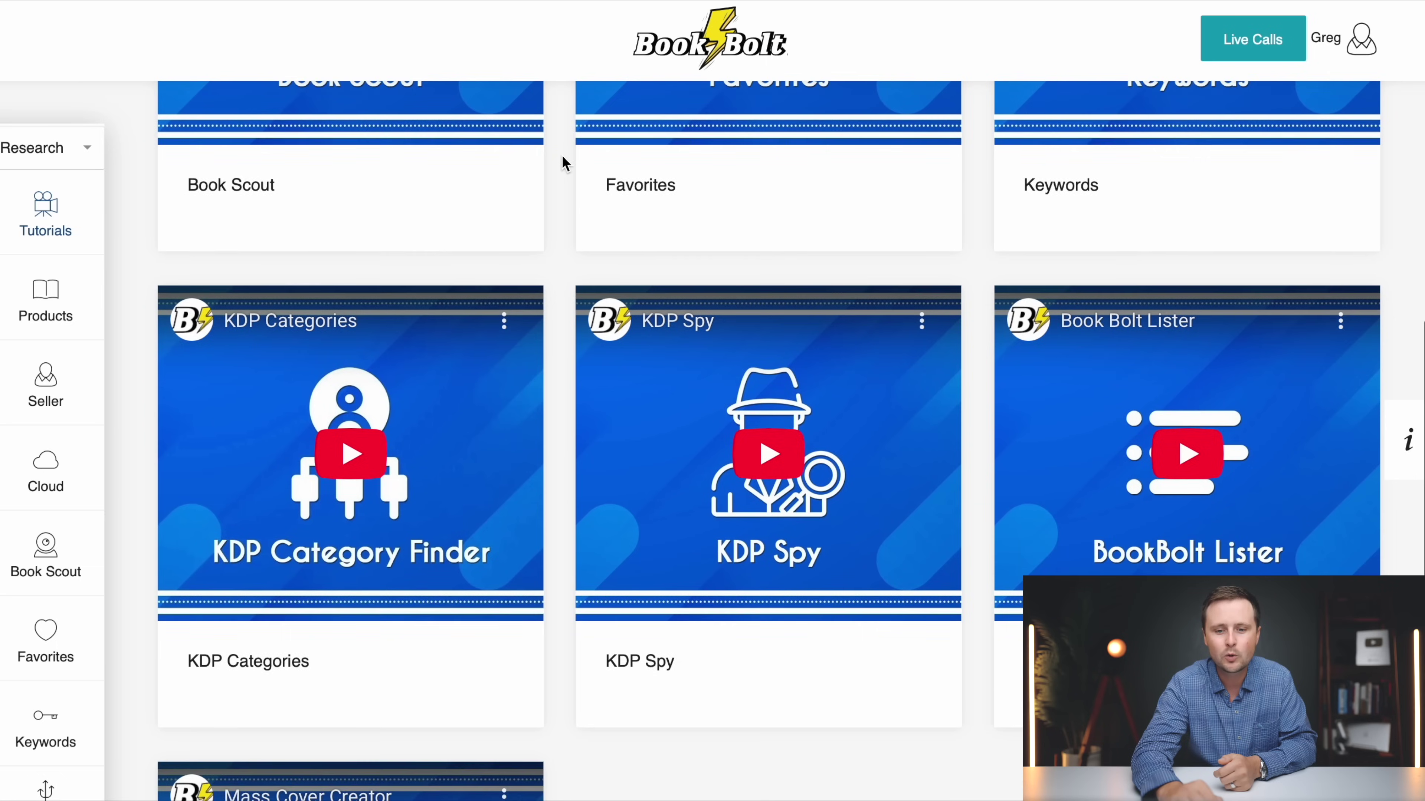
scroll(562, 163, "up", 4)
scroll(562, 162, "up", 5)
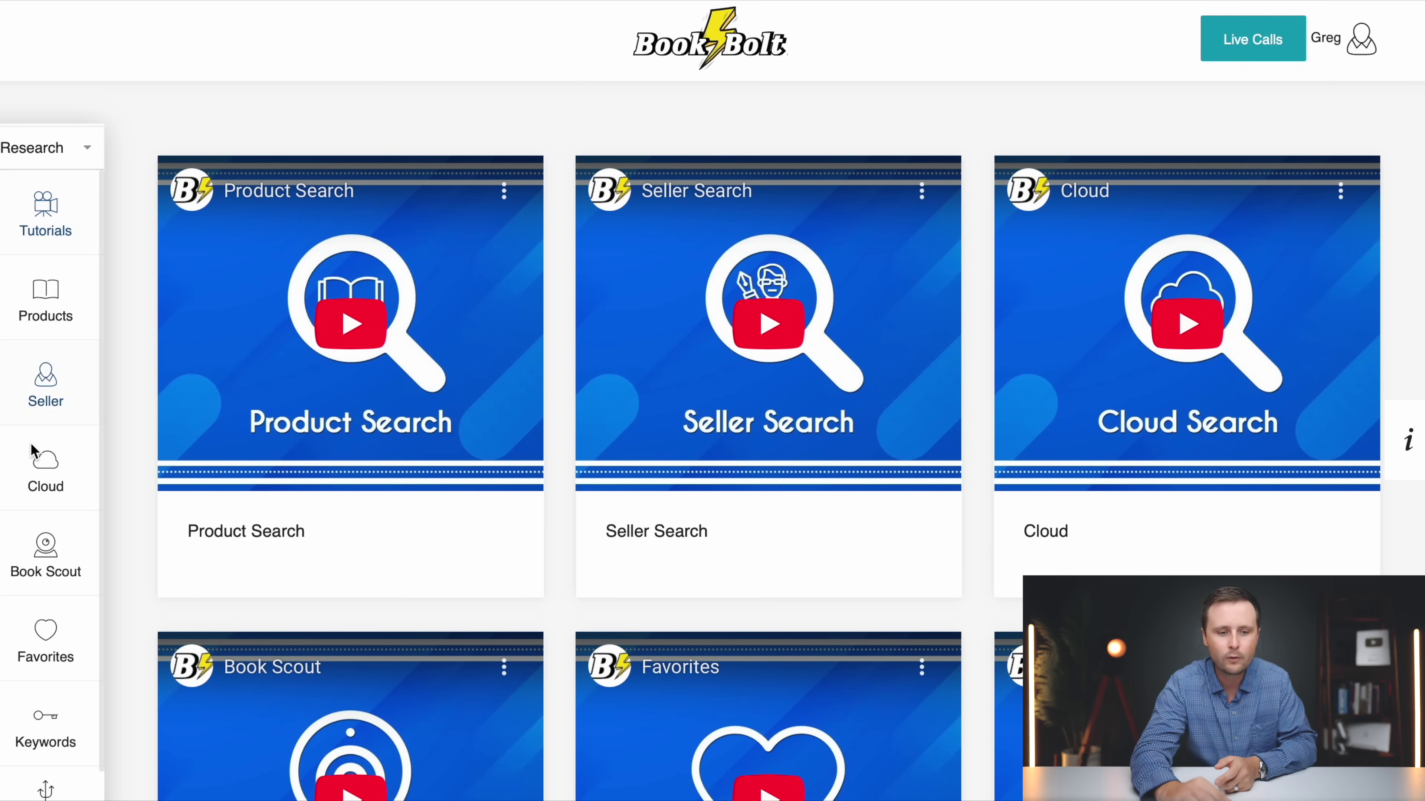
scroll(50, 617, "down", 2)
scroll(67, 533, "up", 2)
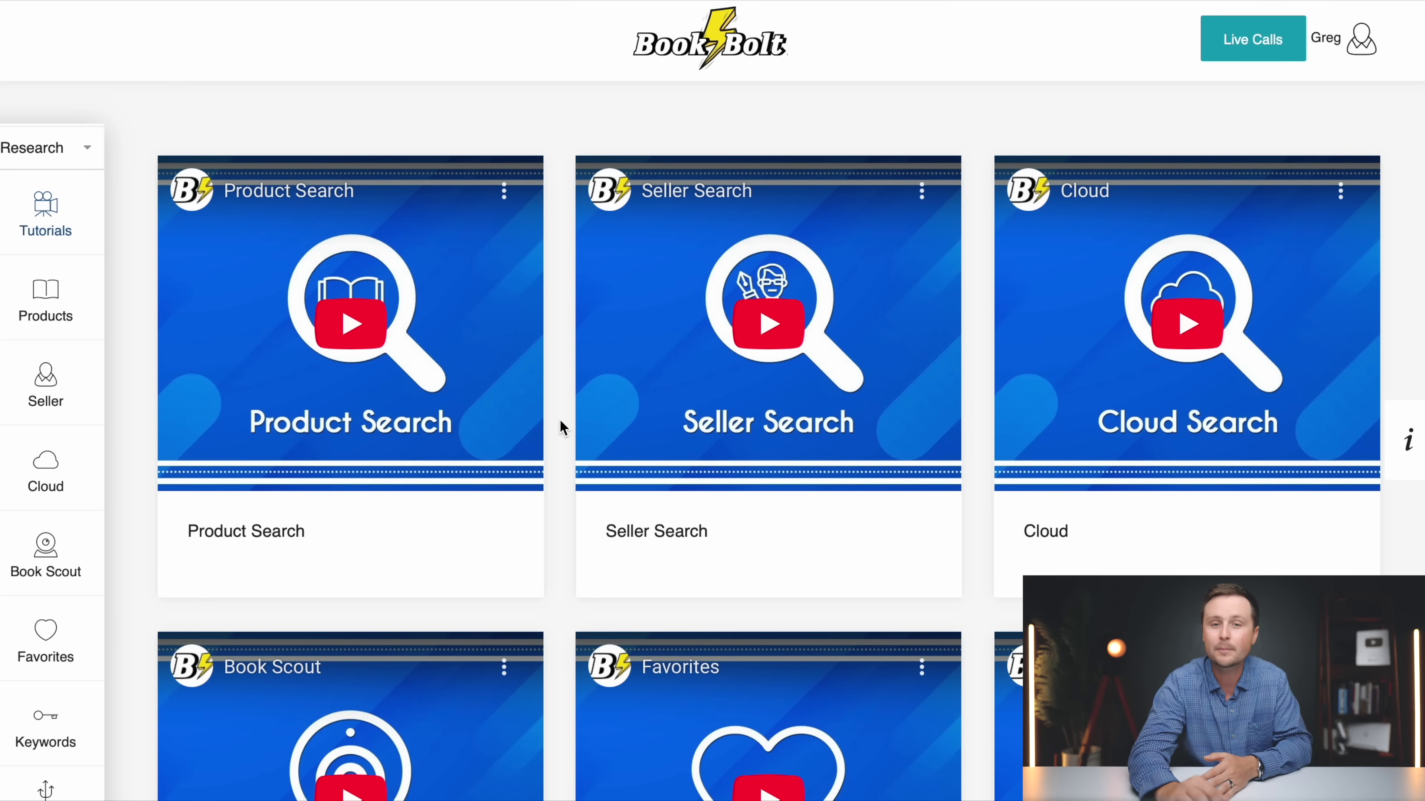
scroll(32, 572, "down", 3)
scroll(32, 577, "up", 3)
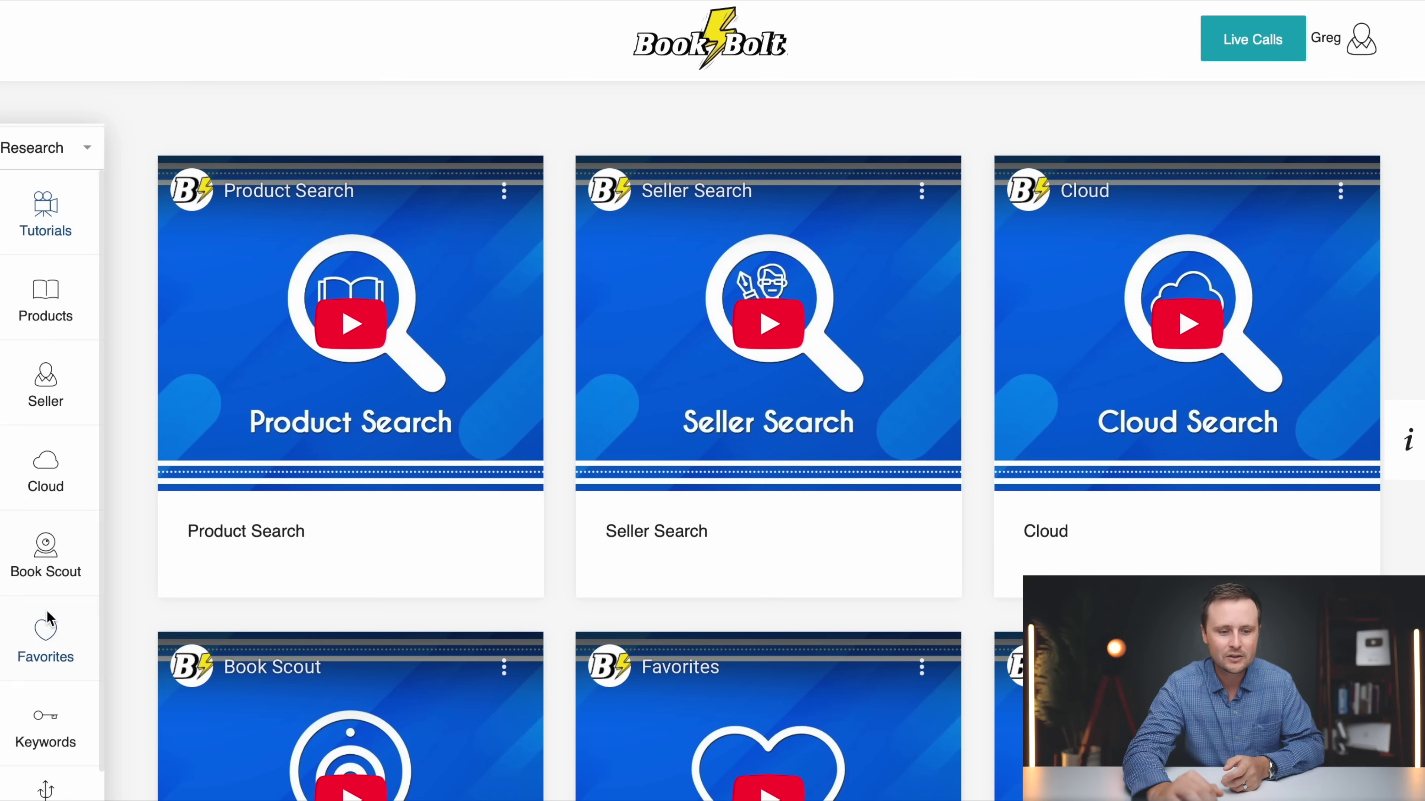
Open the search page of the Keywords research tool
scroll(48, 617, "down", 3)
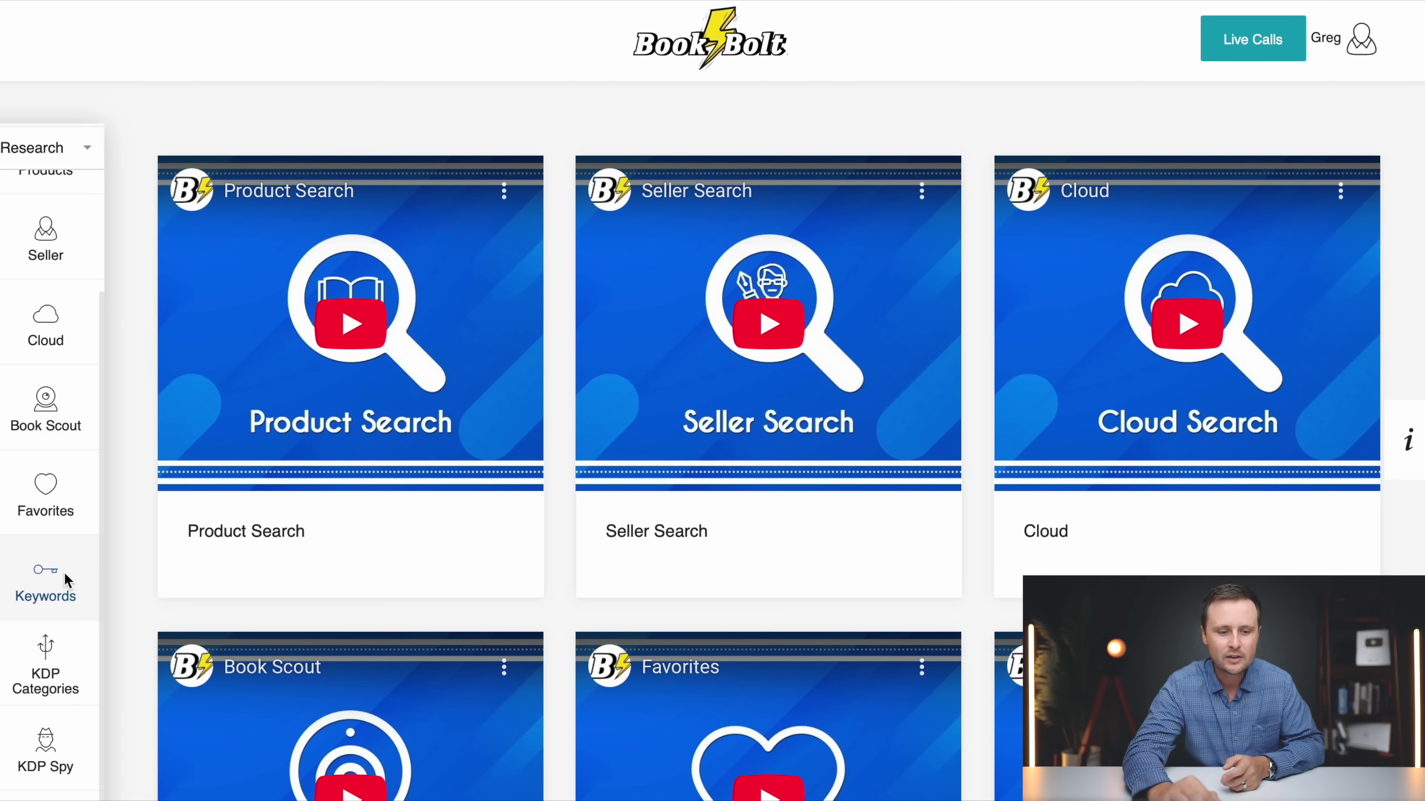
left_click(39, 587)
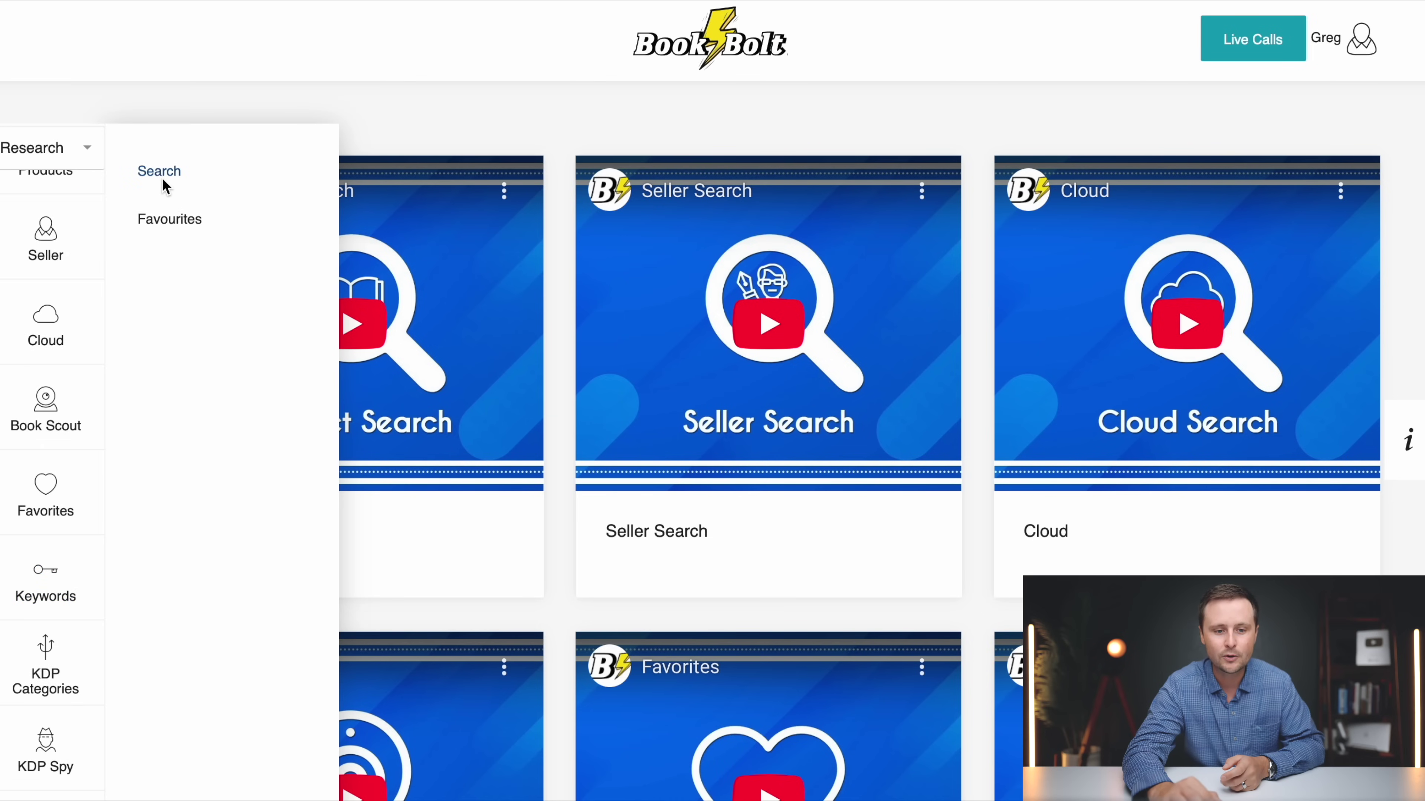
left_click(158, 176)
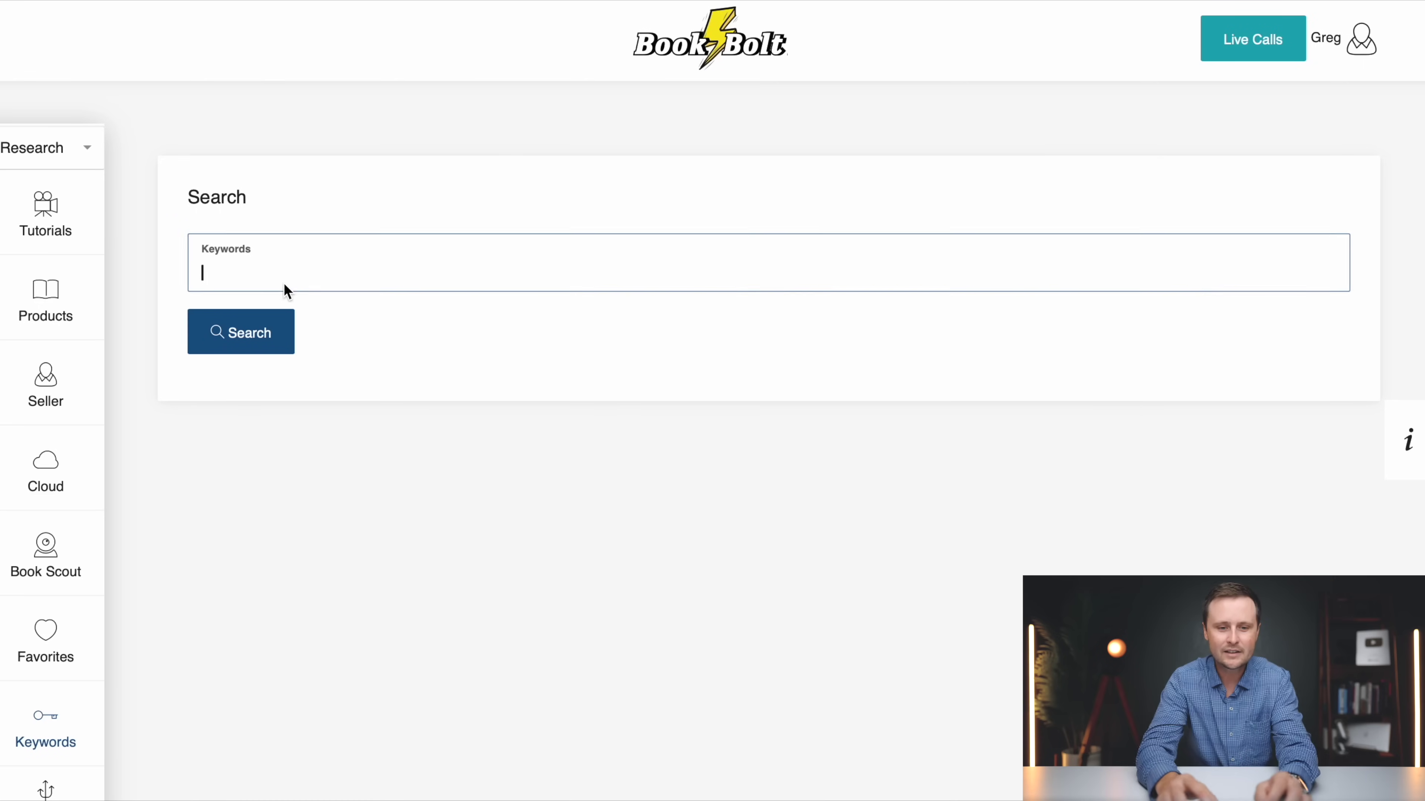
Run a keyword search for "logbook"
type("logbook")
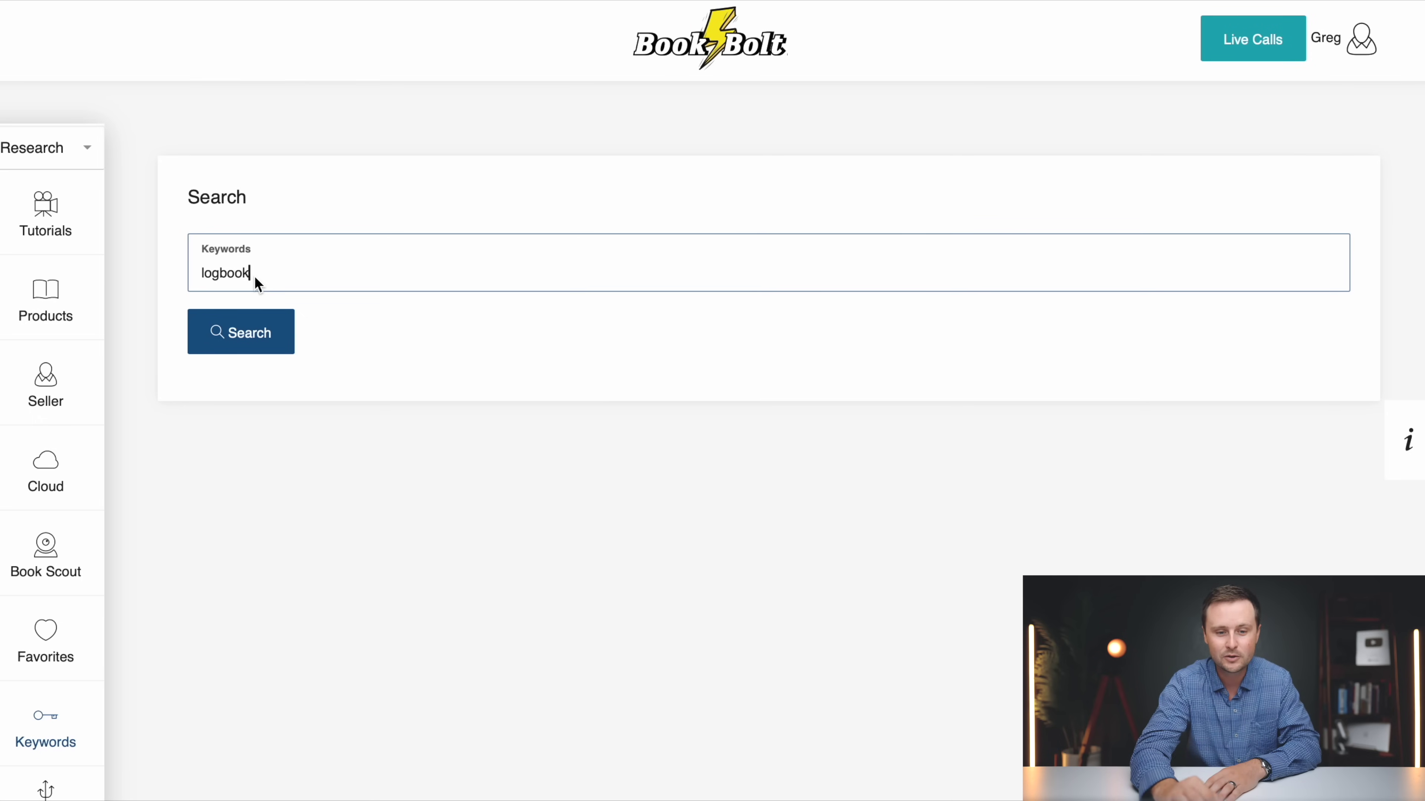
left_click(216, 276)
key("BackSpace")
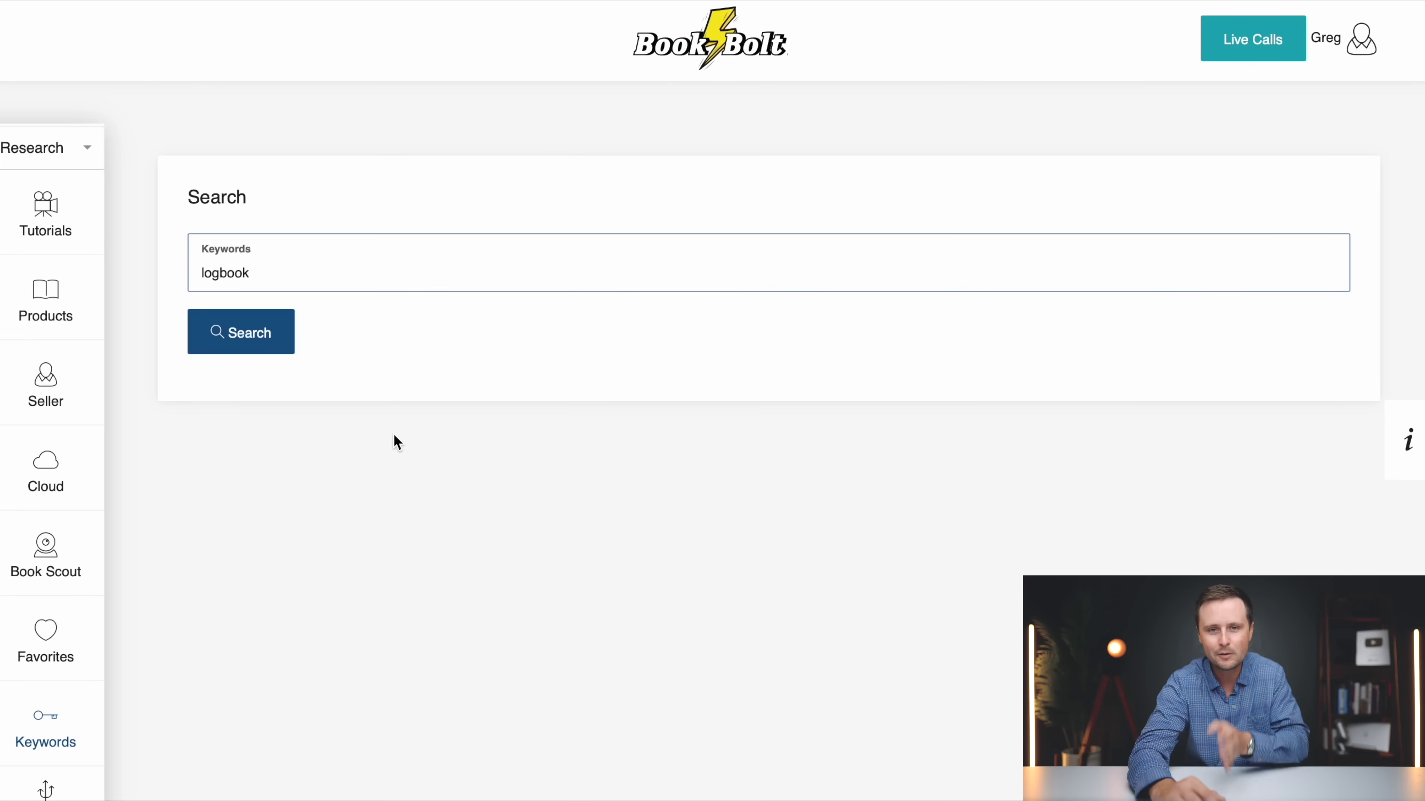
left_click(268, 276)
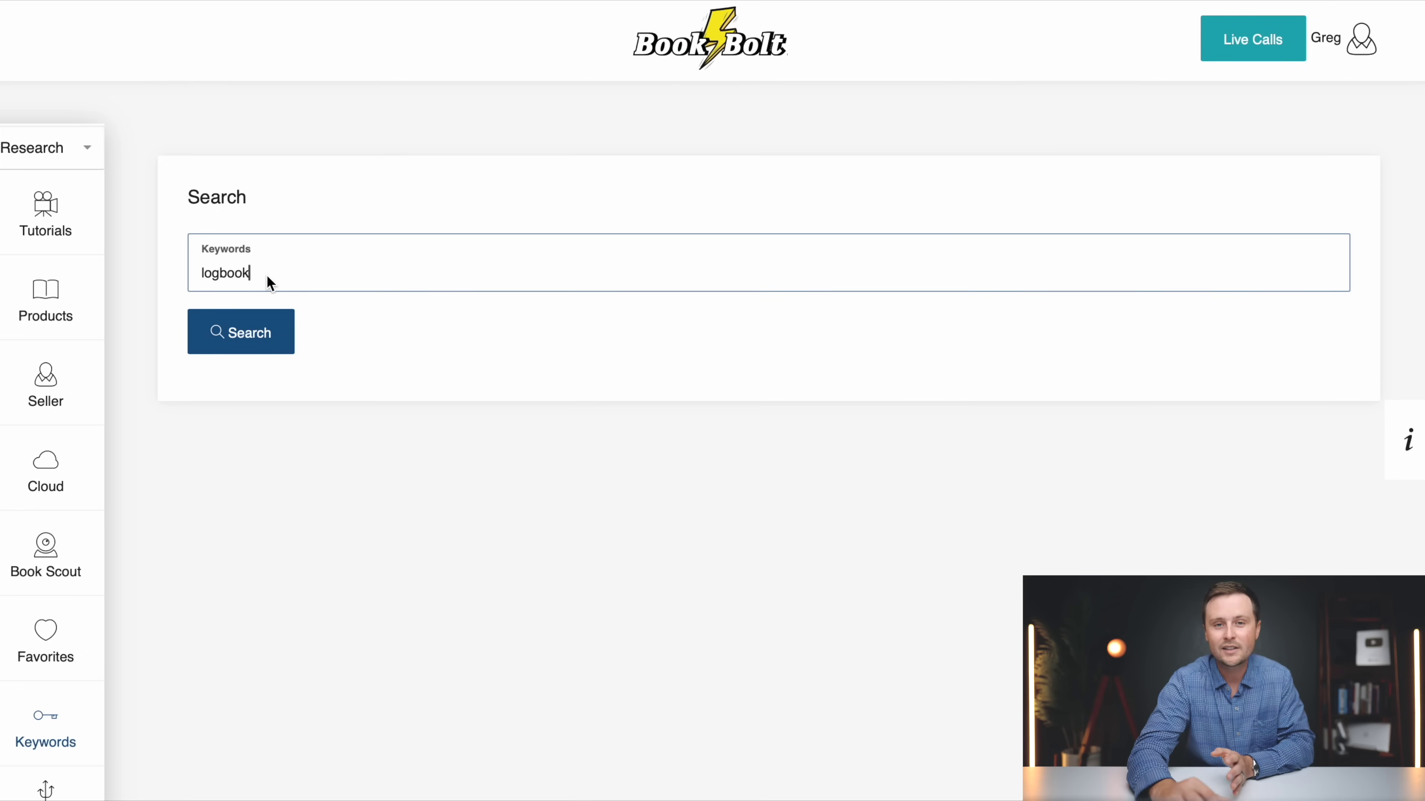
left_click(249, 344)
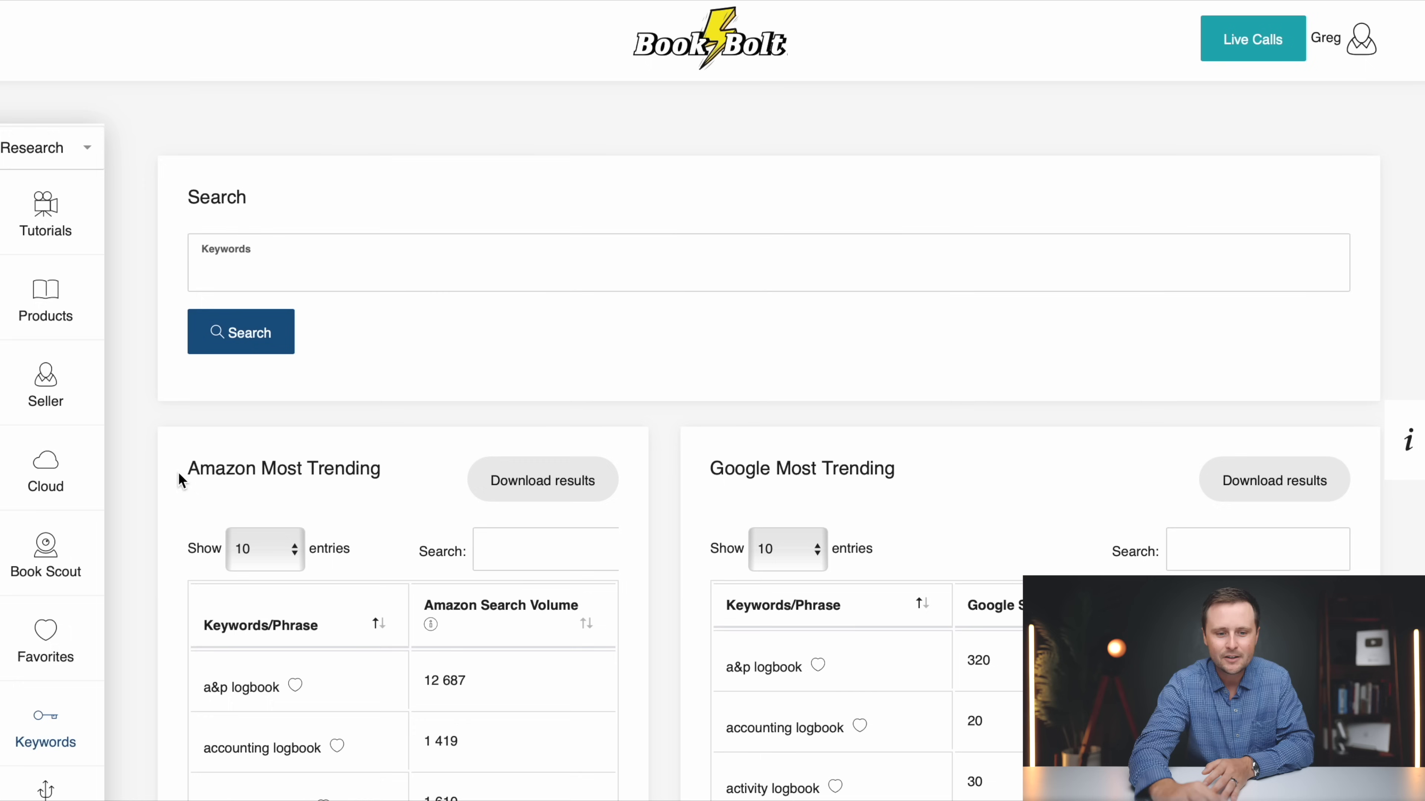
Set the Amazon Most Trending table to show 100 entries per page
scroll(404, 471, "down", 3)
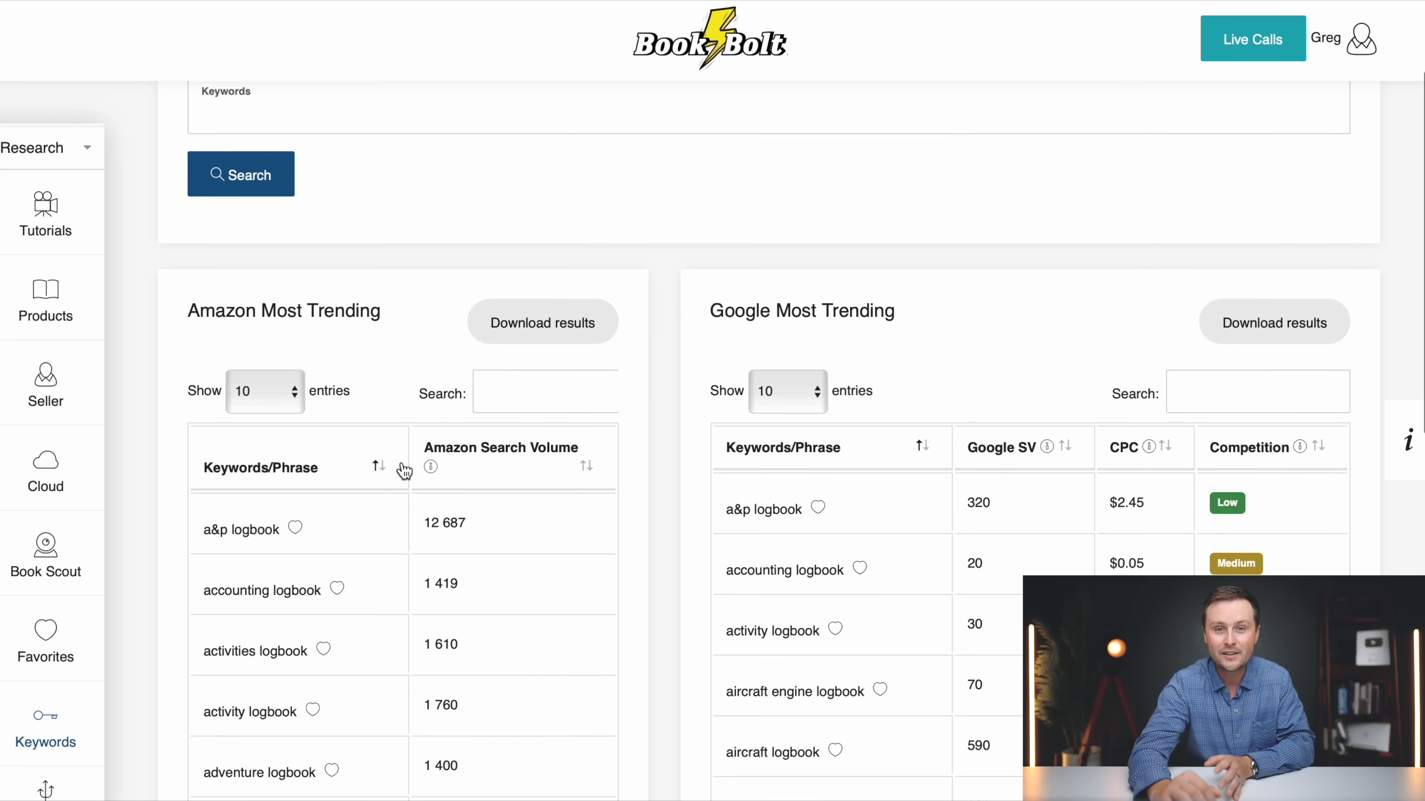
scroll(404, 472, "down", 1)
left_click(255, 331)
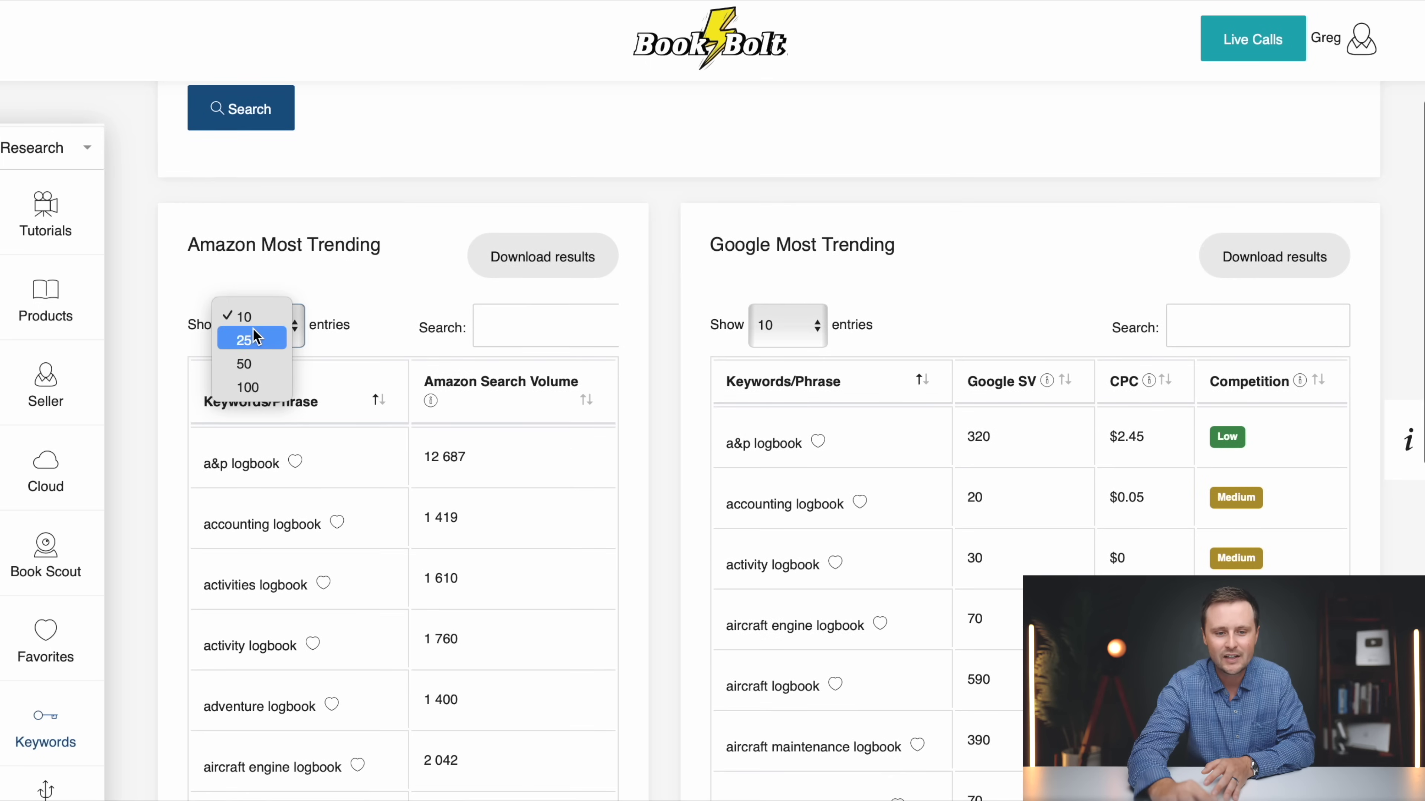
left_click(250, 391)
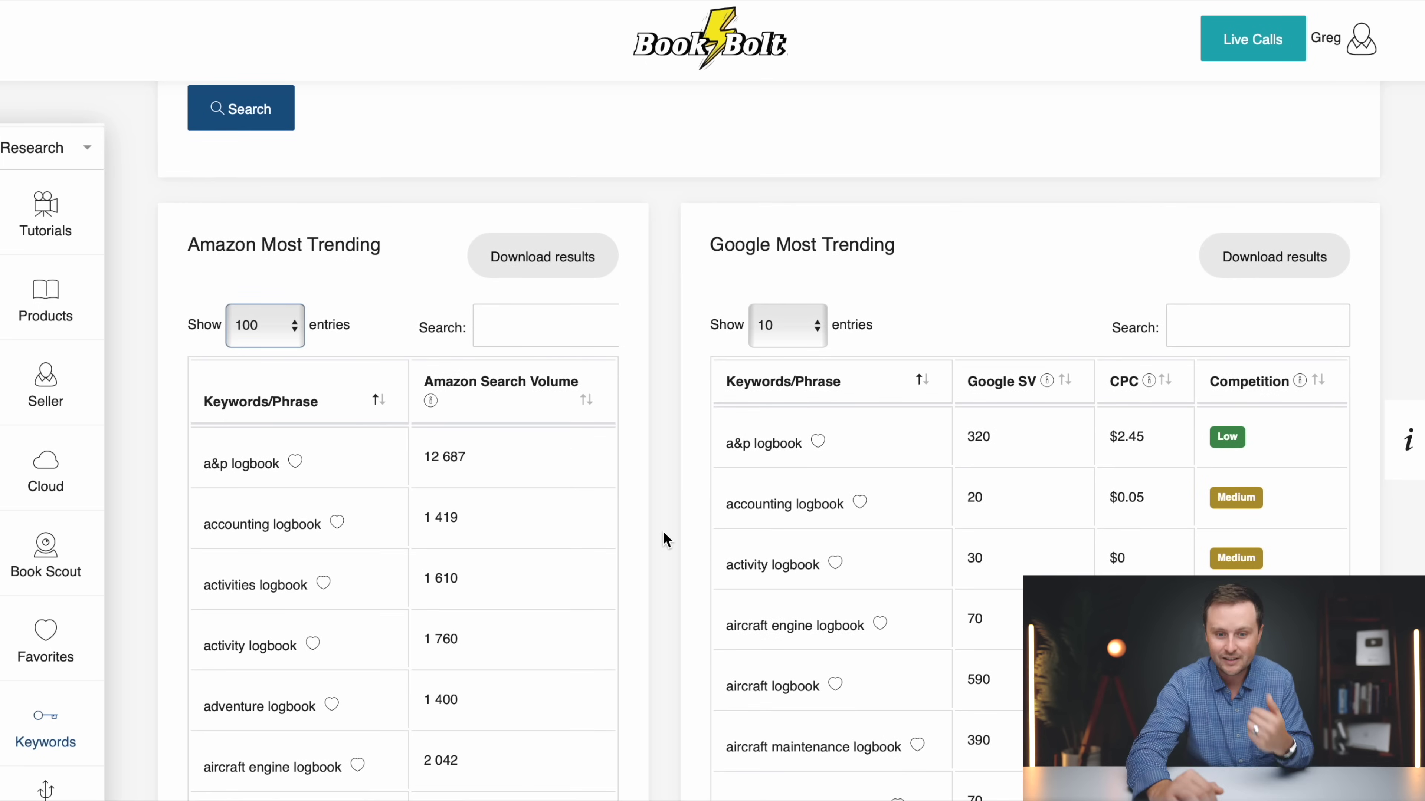
Examine the logbook phrases in the Amazon Most Trending table along with their Amazon search volumes
scroll(663, 531, "down", 15)
scroll(664, 532, "up", 13)
scroll(663, 533, "up", 2)
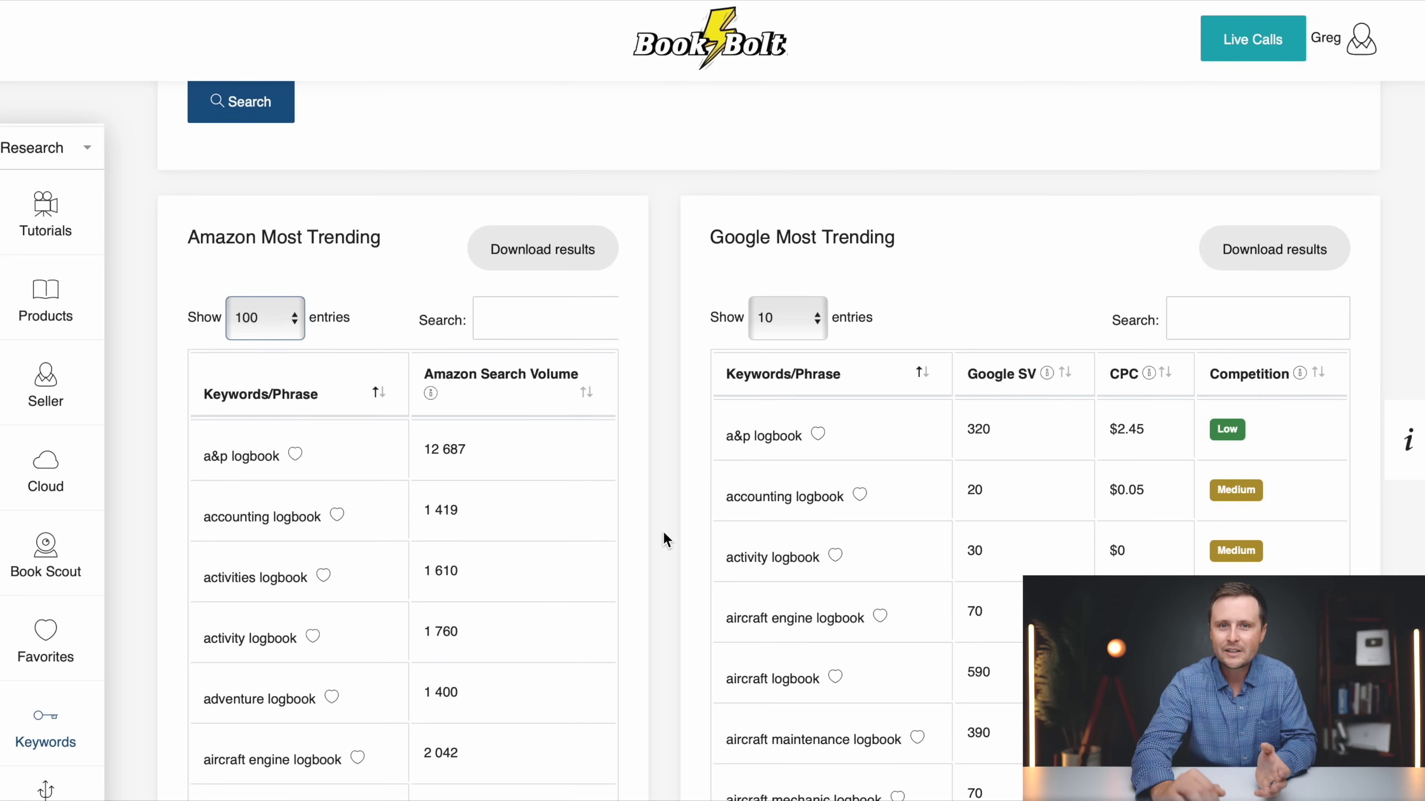
scroll(663, 533, "down", 3)
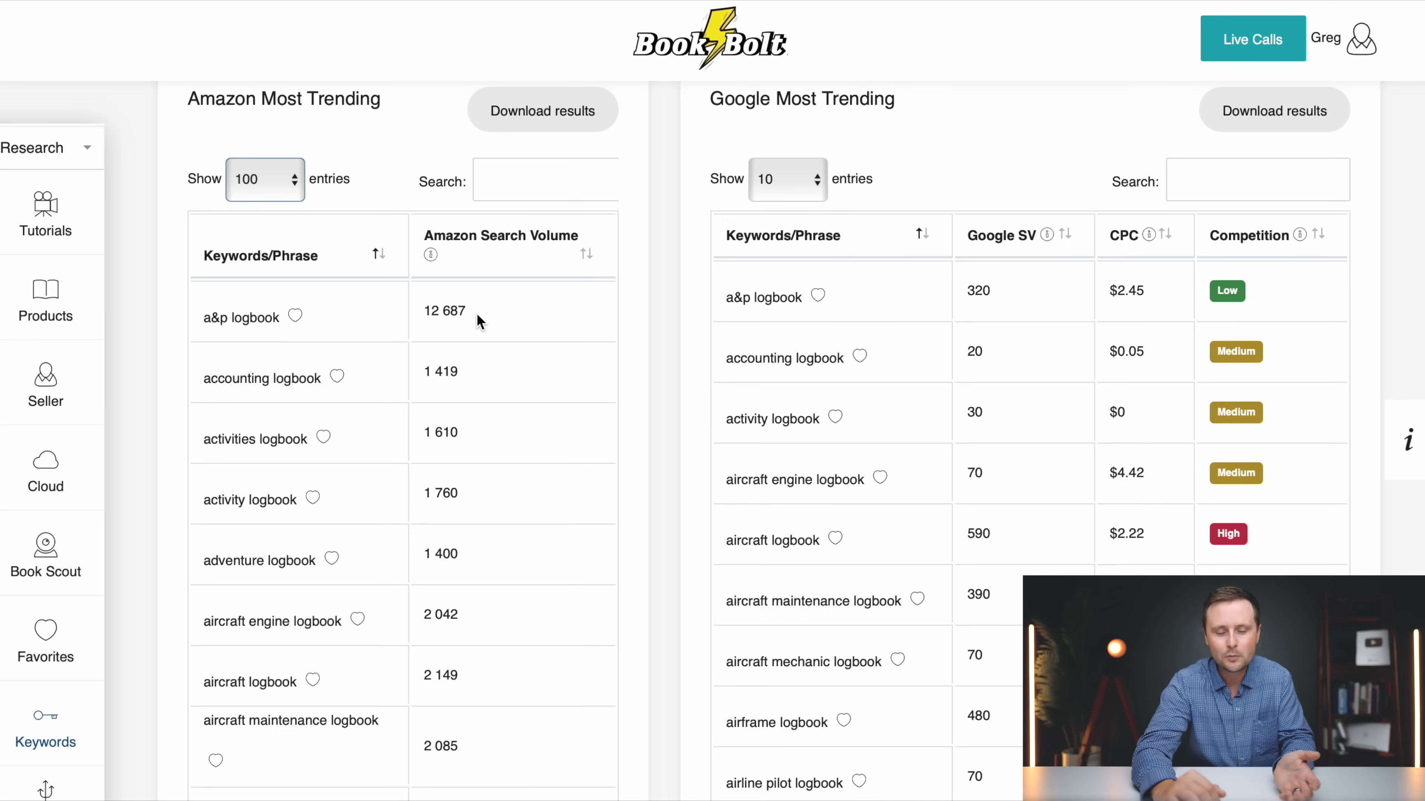
scroll(503, 448, "down", 15)
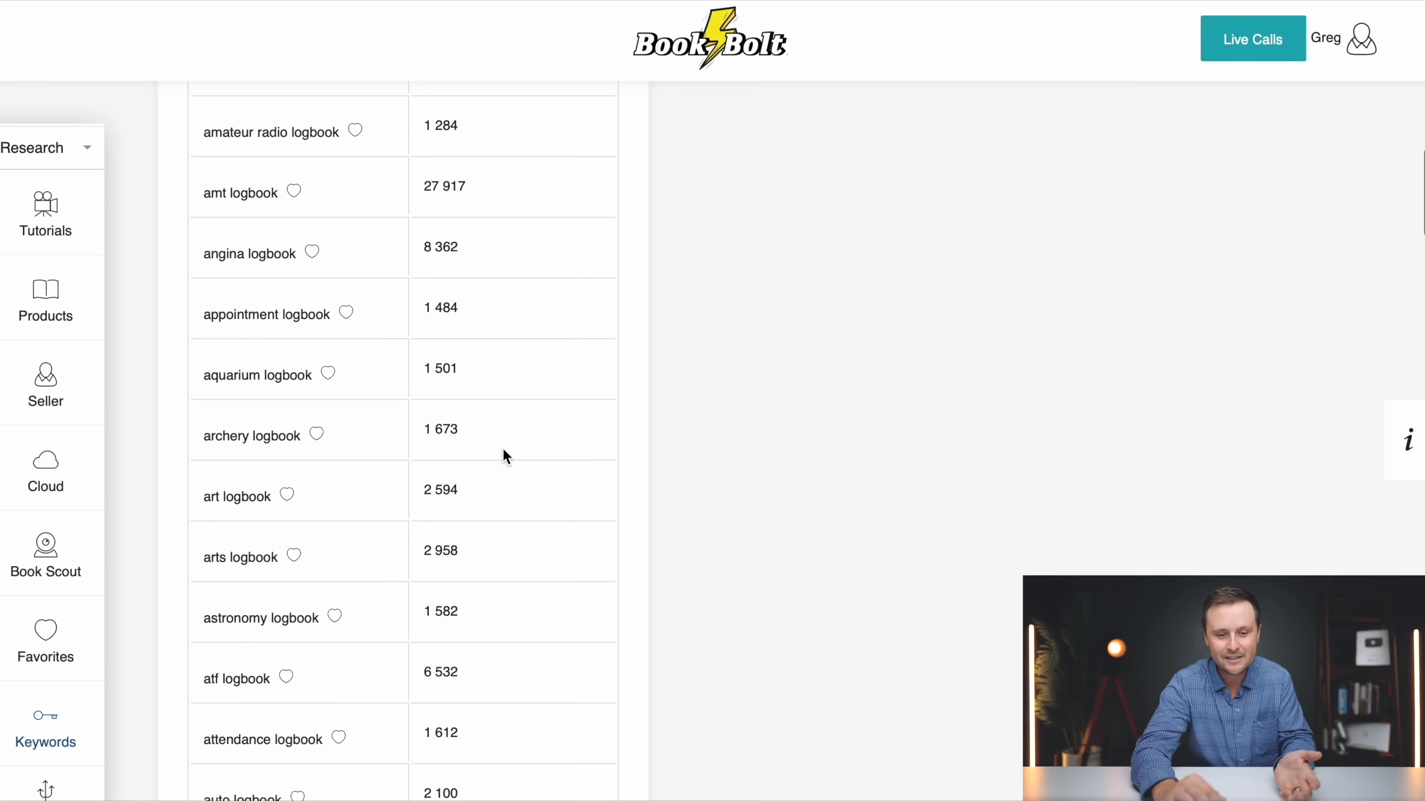
scroll(503, 448, "up", 10)
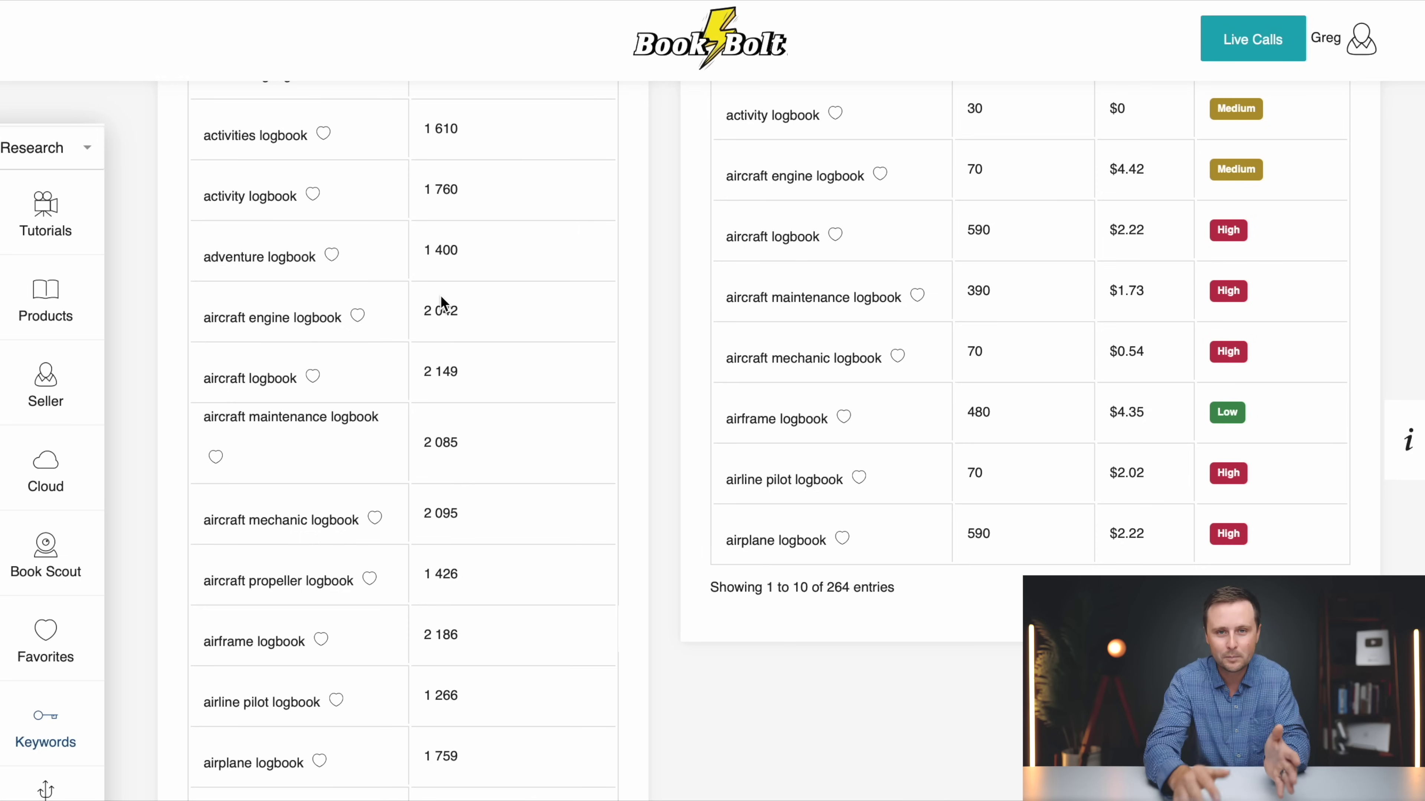
scroll(440, 296, "up", 2)
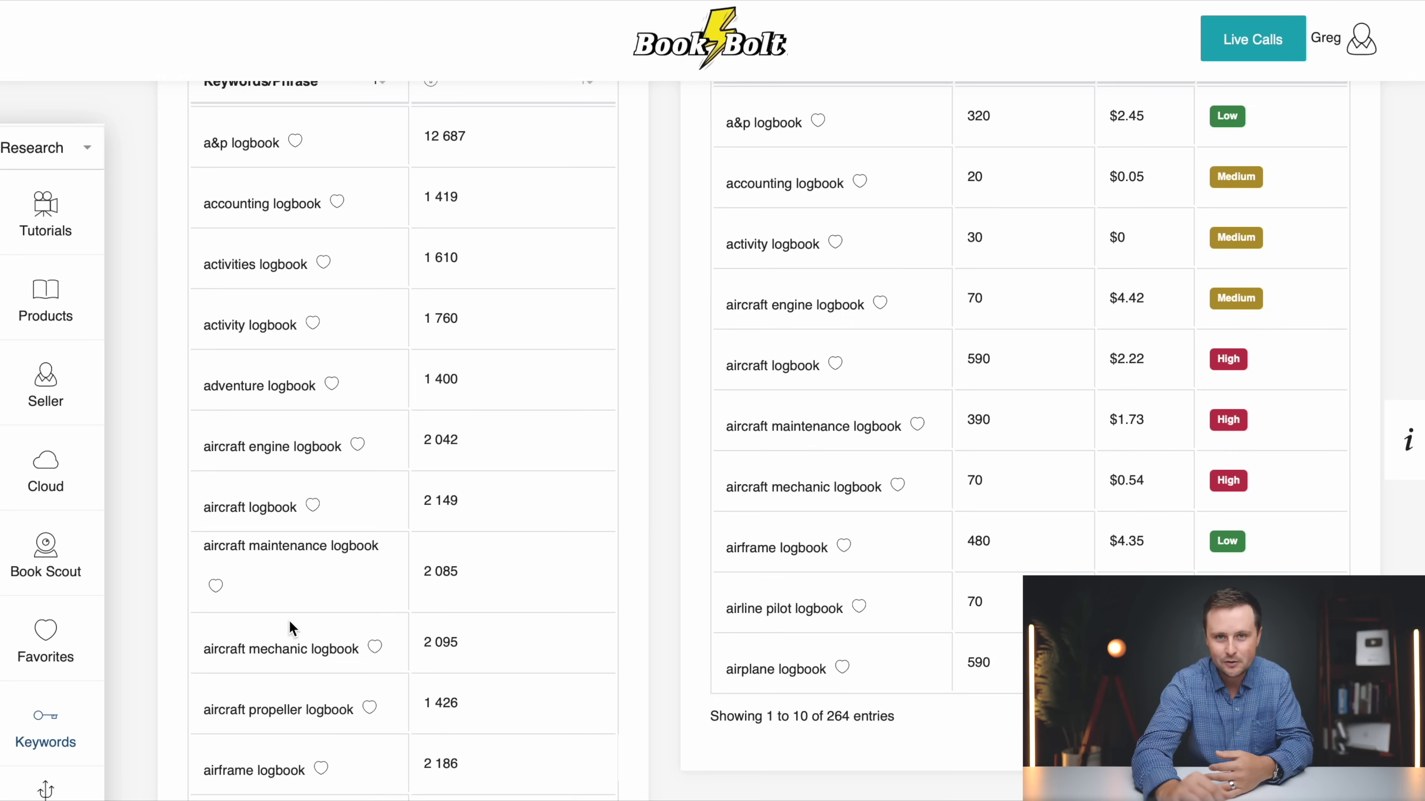
scroll(289, 627, "down", 10)
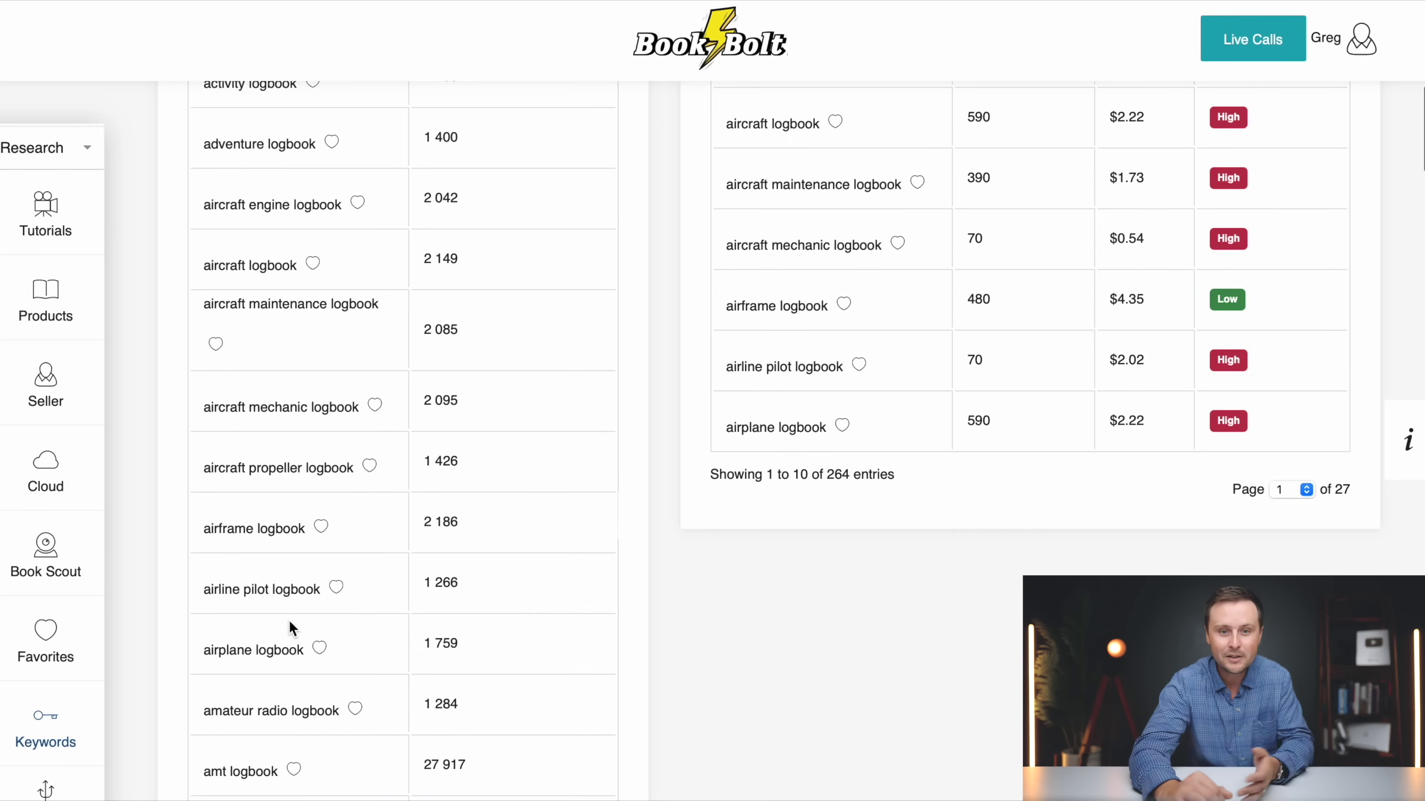
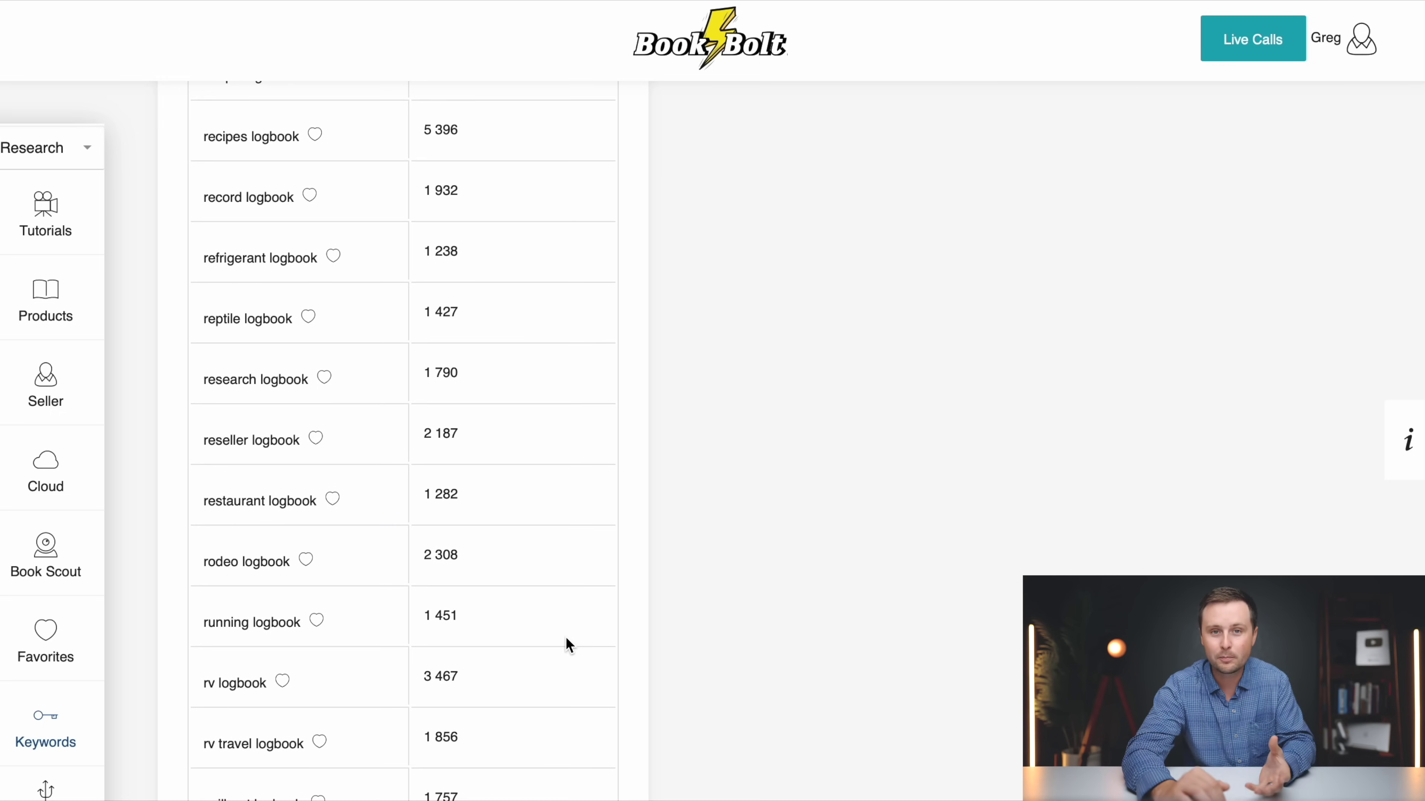
Save the phrases "rv logbook" and "rv travel logbook" from the Amazon Most Trending table to the favorites
scroll(565, 637, "down", 6)
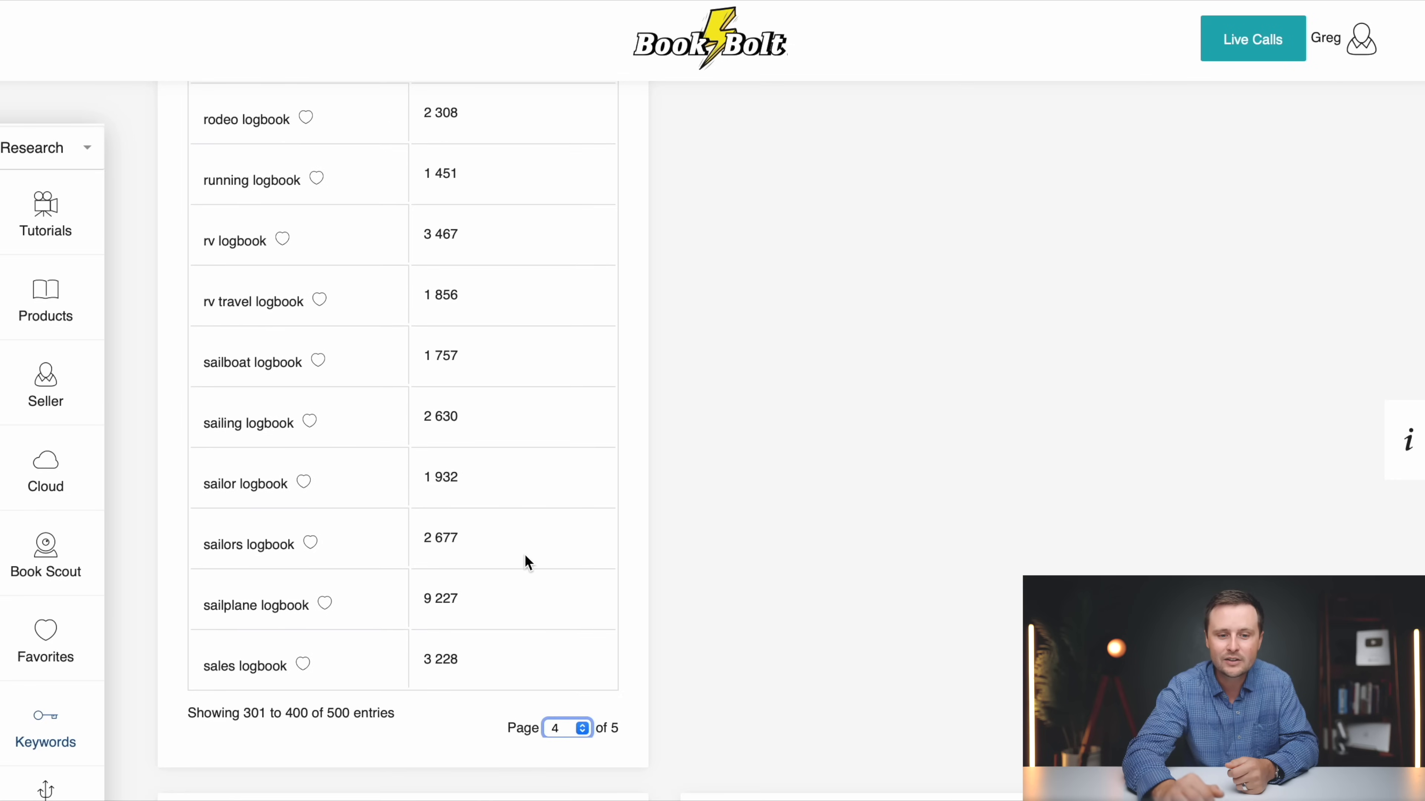
scroll(404, 385, "up", 2)
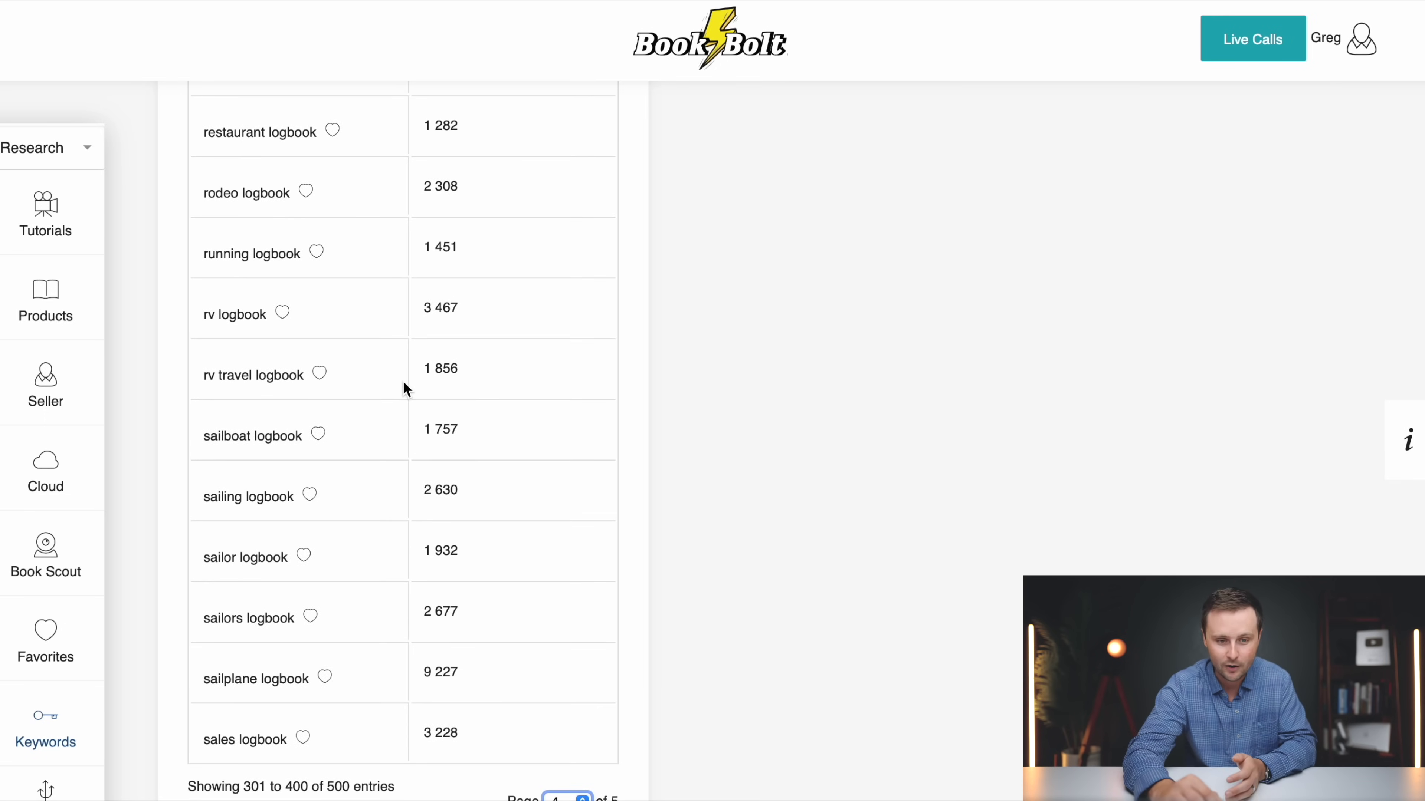
scroll(402, 381, "down", 2)
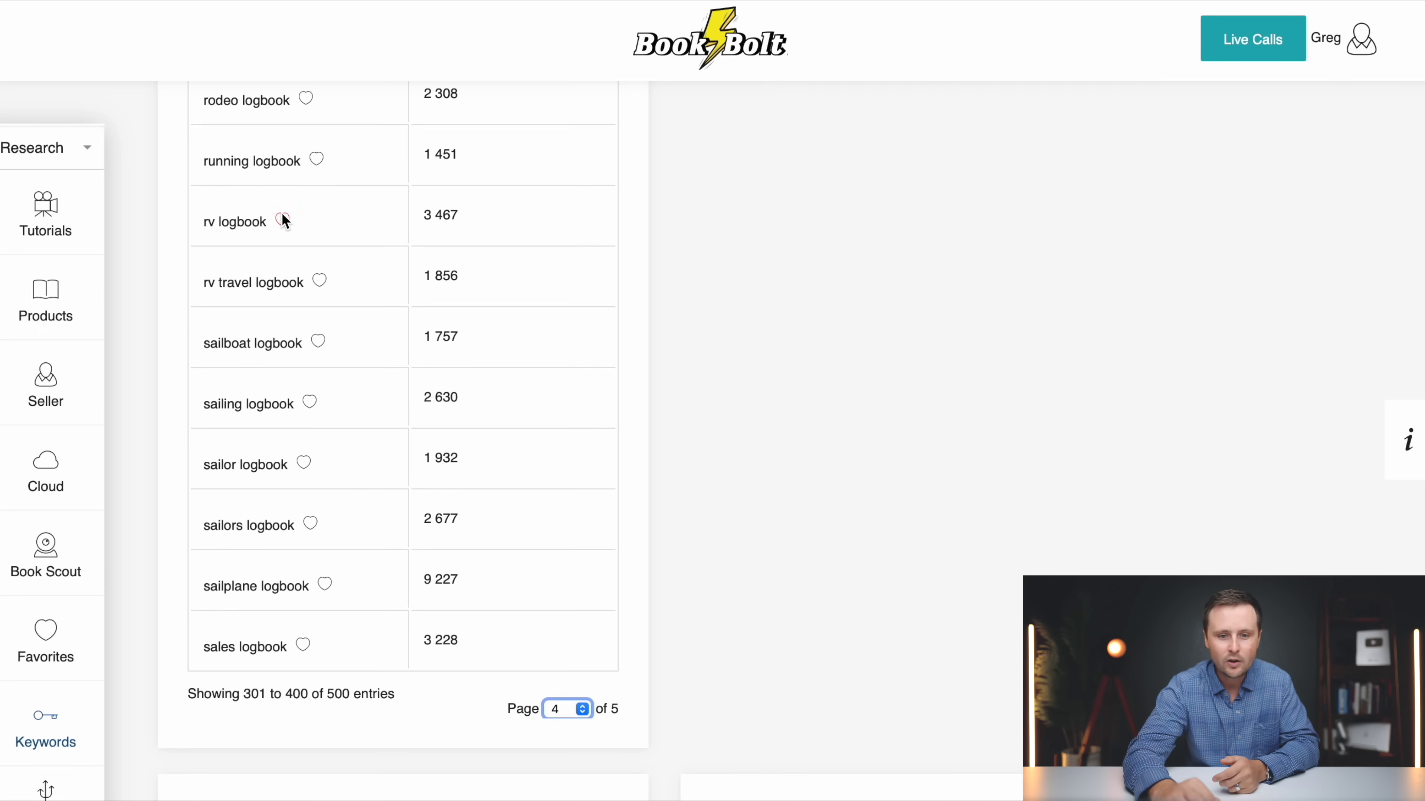
left_click(285, 219)
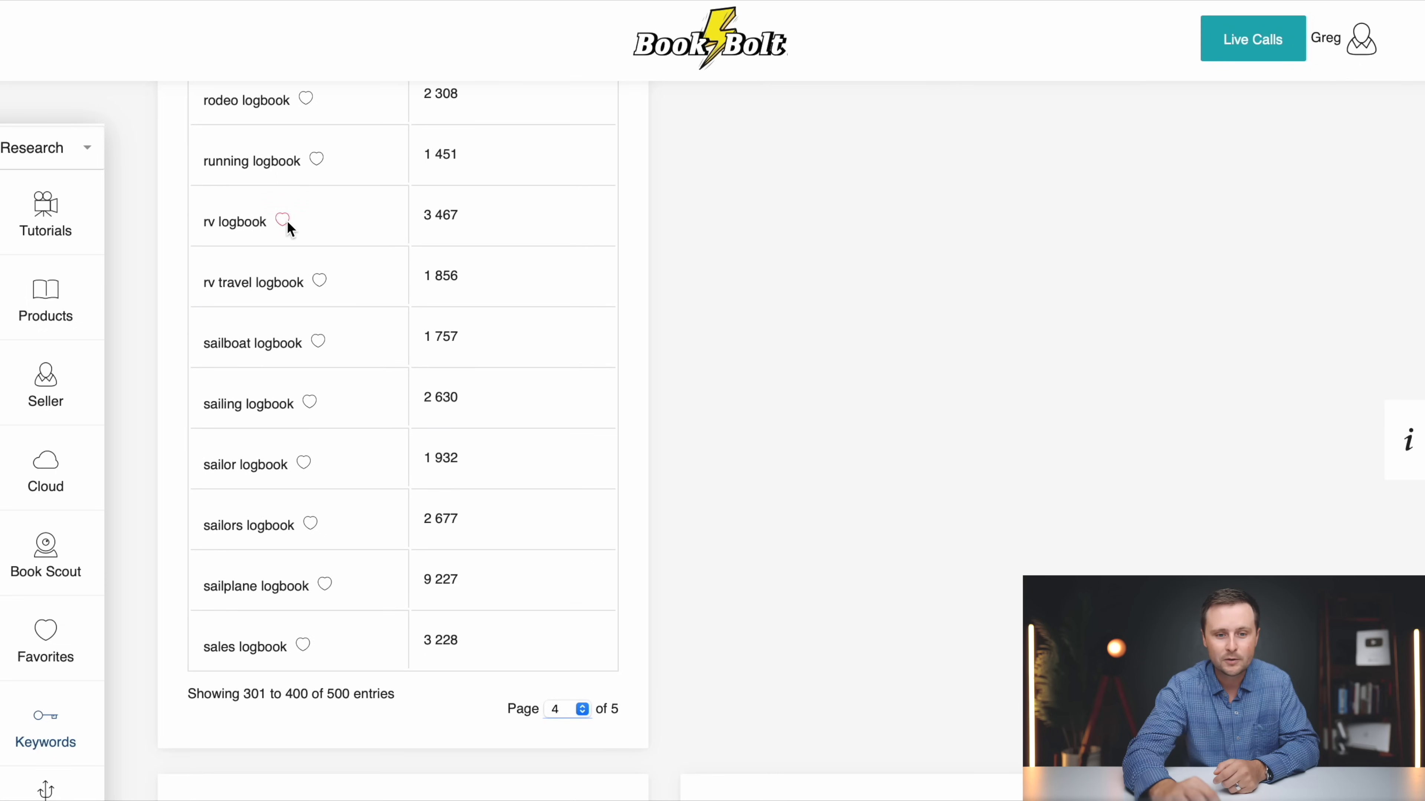
left_click(321, 282)
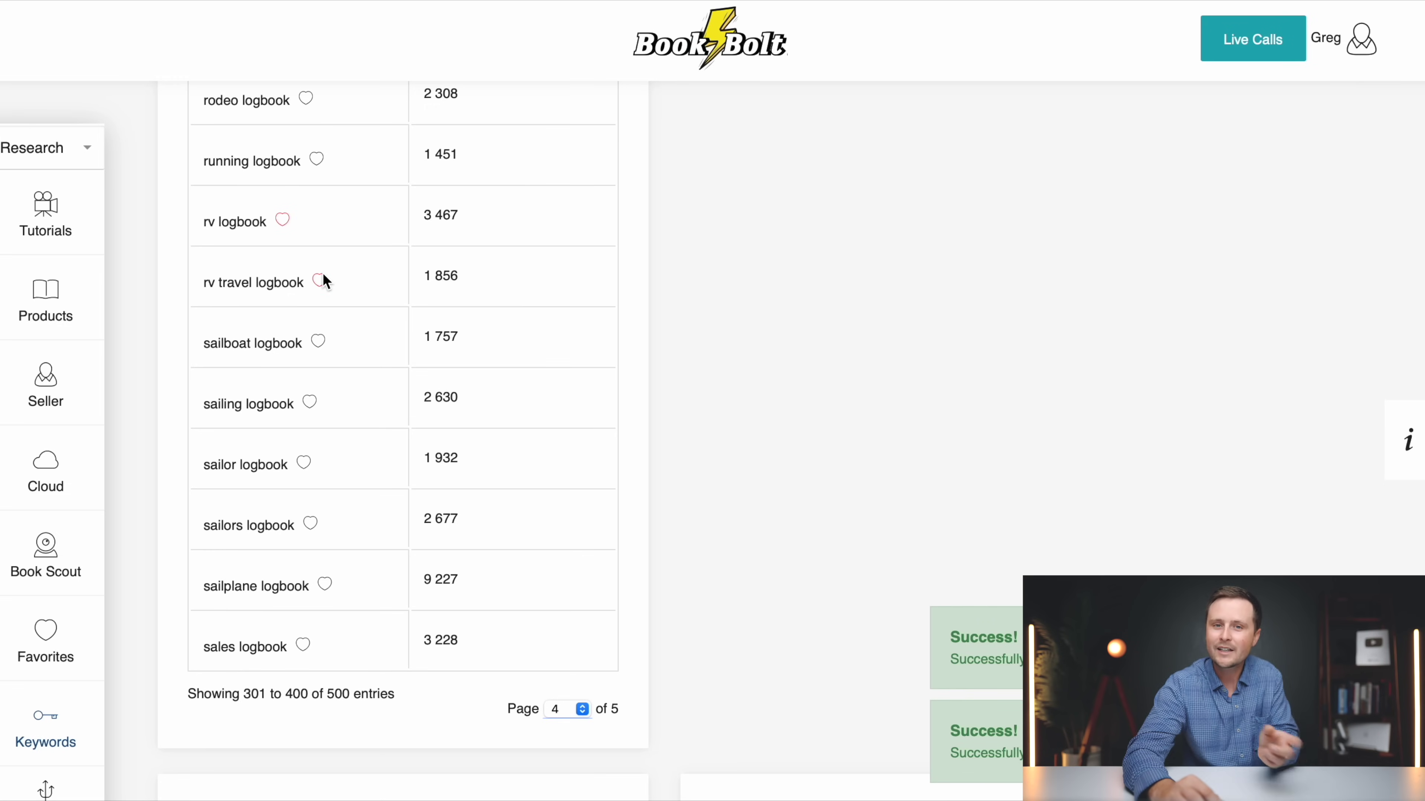
scroll(322, 280, "down", 3)
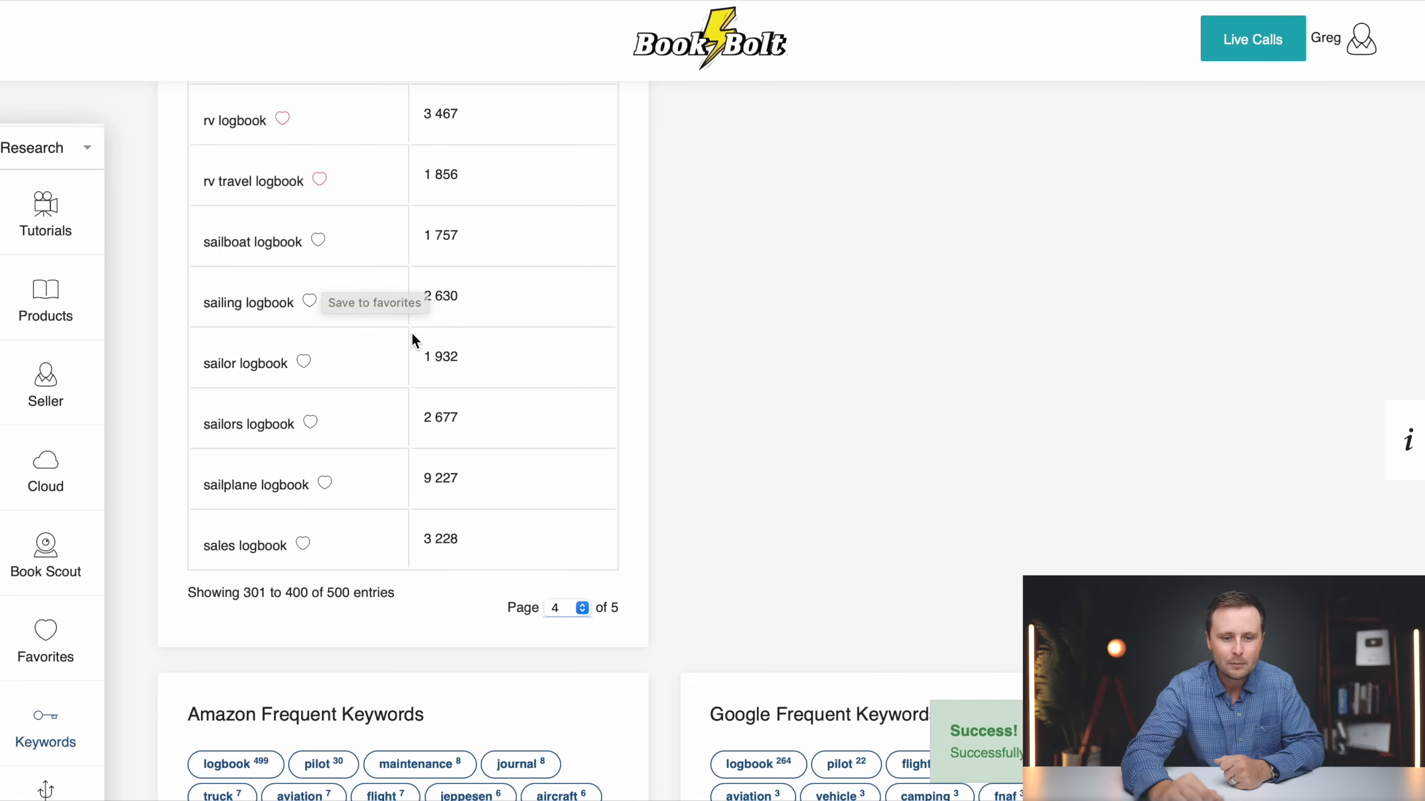
Save the phrases "sailboat logbook", "sailing logbook", "sailor logbook" and "sailors logbook" from the Amazon Most Trending table to the favorites
left_click(318, 241)
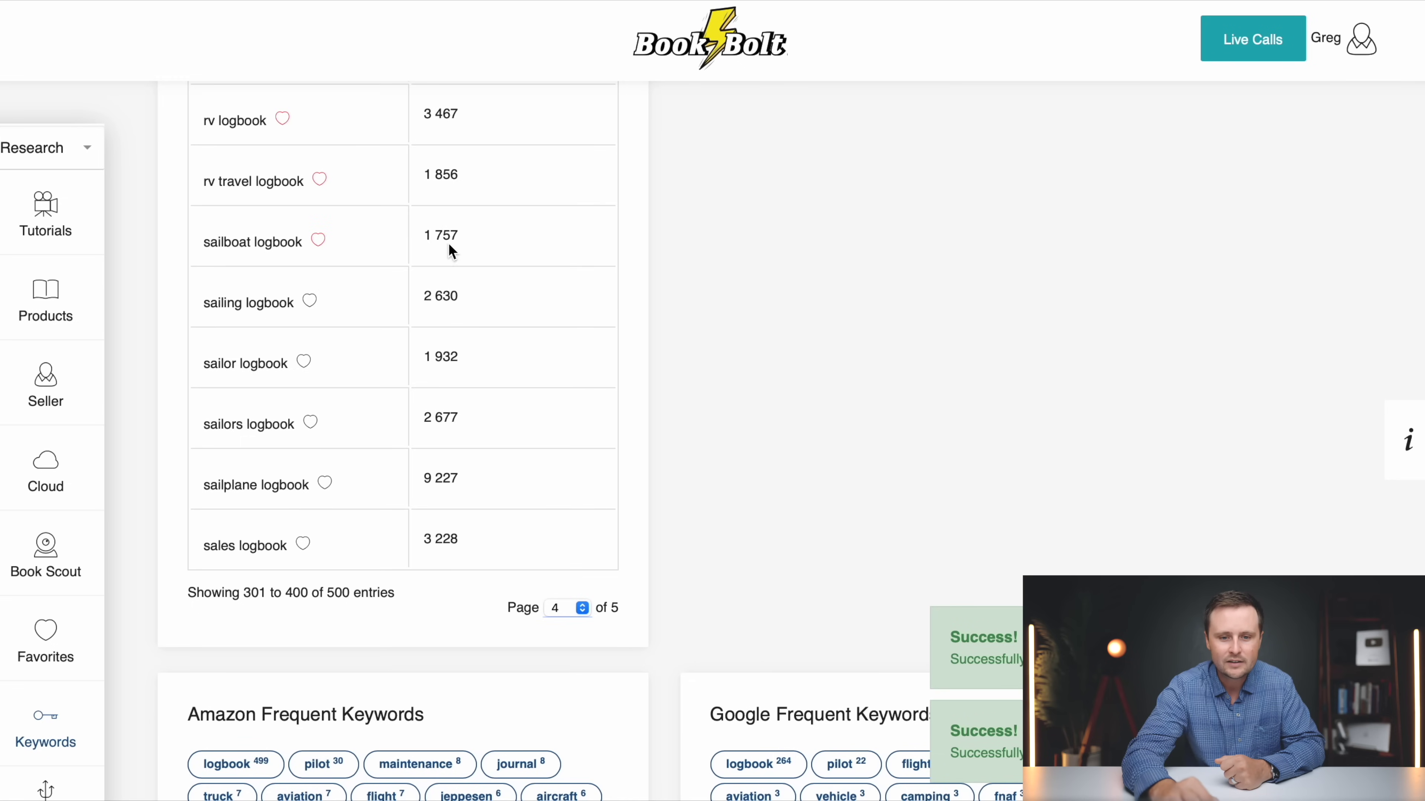
left_click(309, 301)
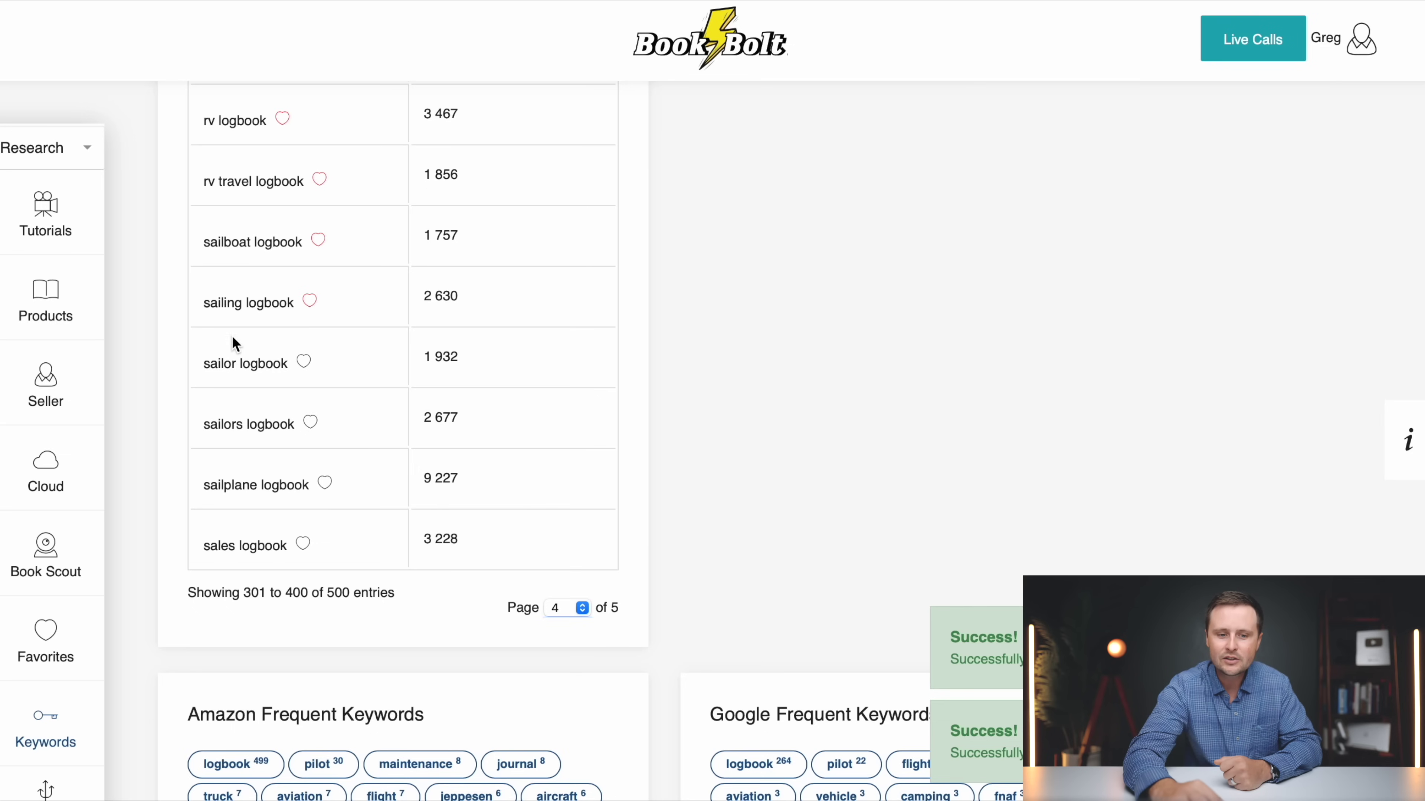
left_click(302, 363)
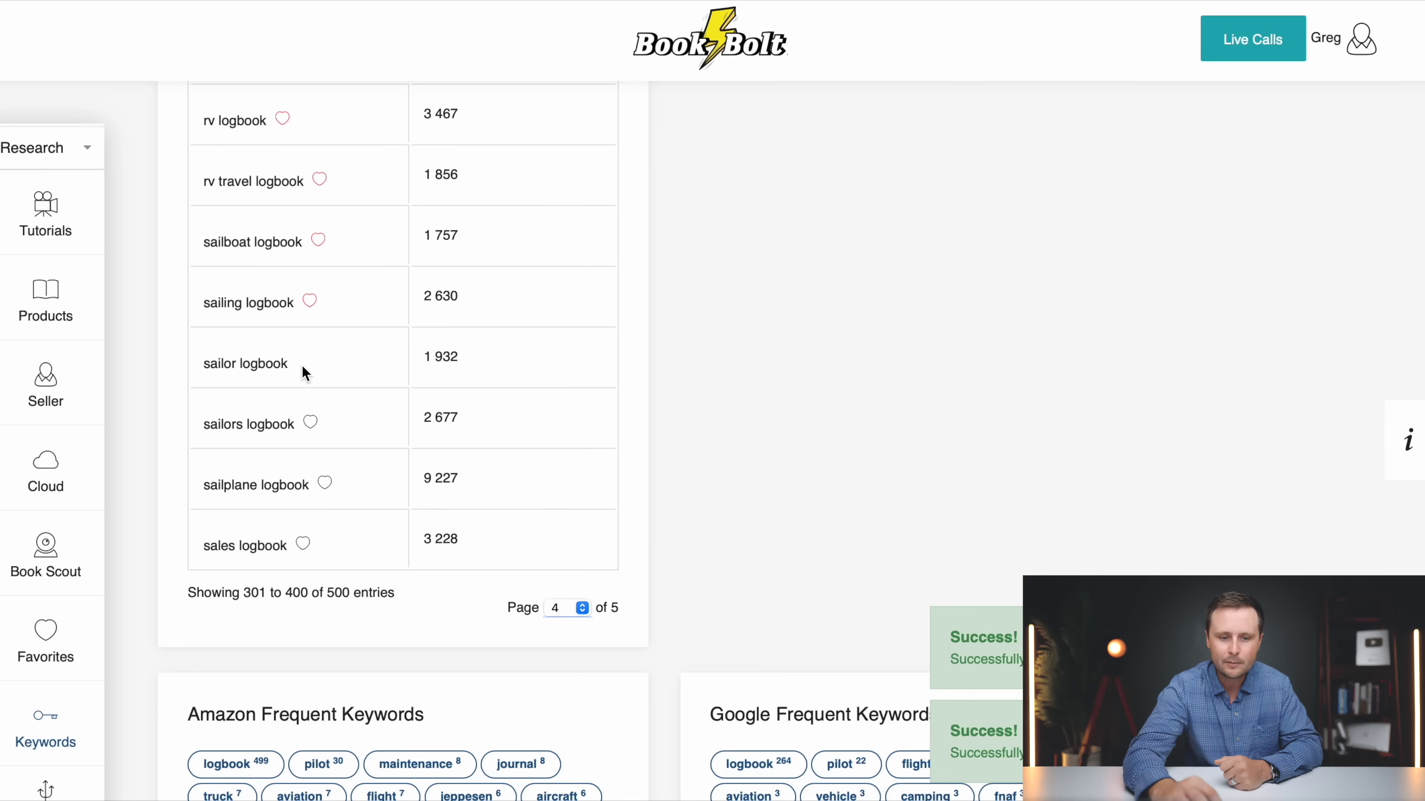
left_click(311, 425)
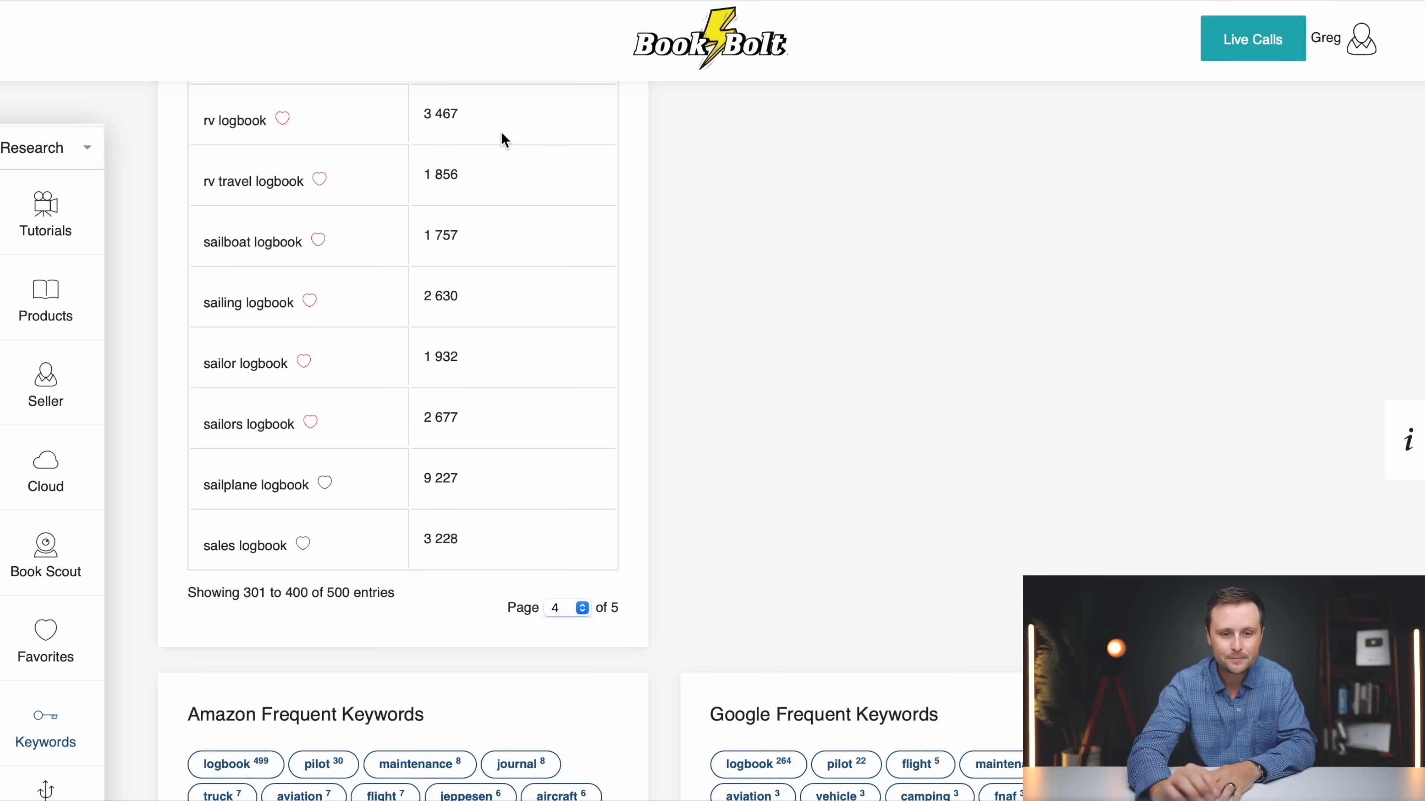
Open the list of favorite keywords saved from the keyword research
scroll(503, 138, "up", 5)
scroll(634, 427, "down", 5)
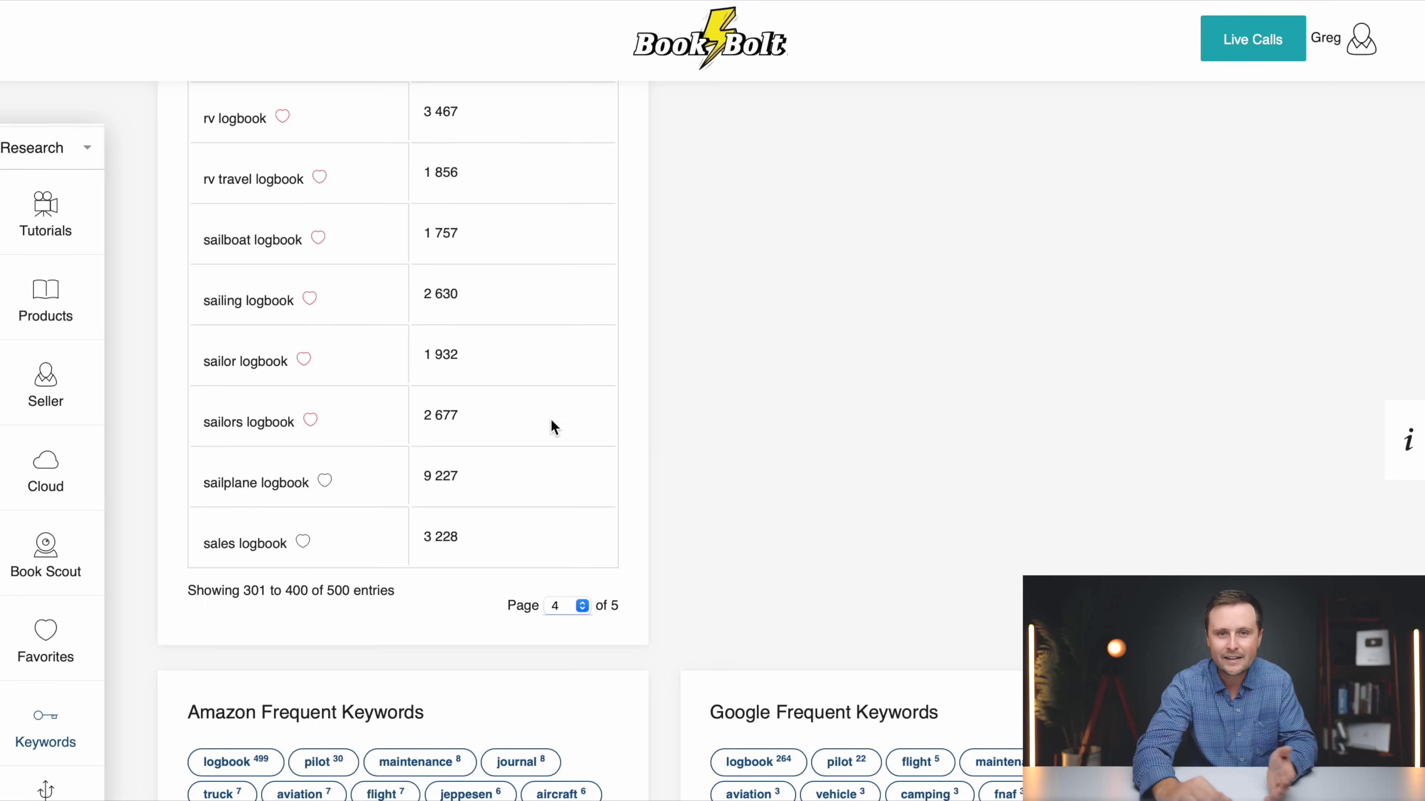
scroll(513, 396, "down", 2)
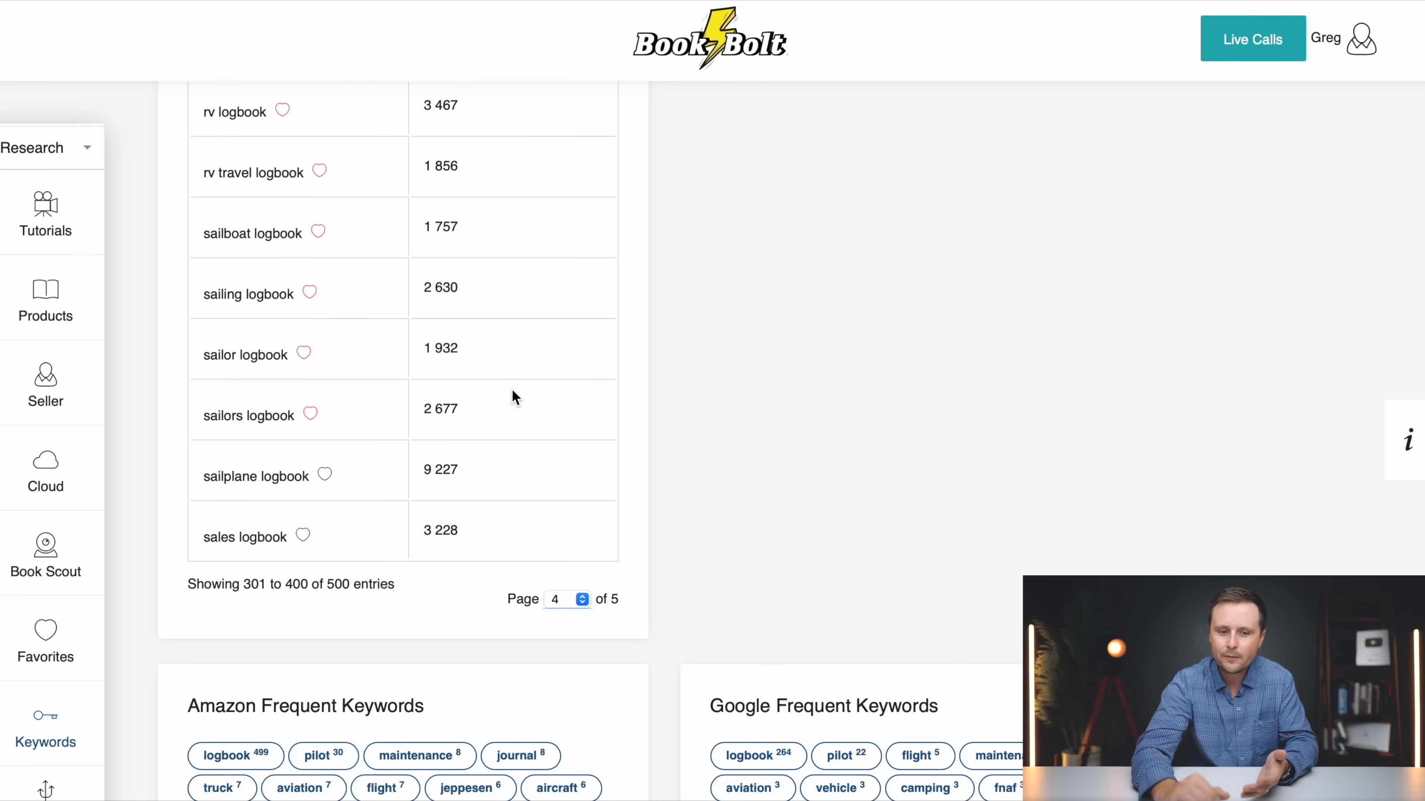
scroll(71, 658, "down", 3)
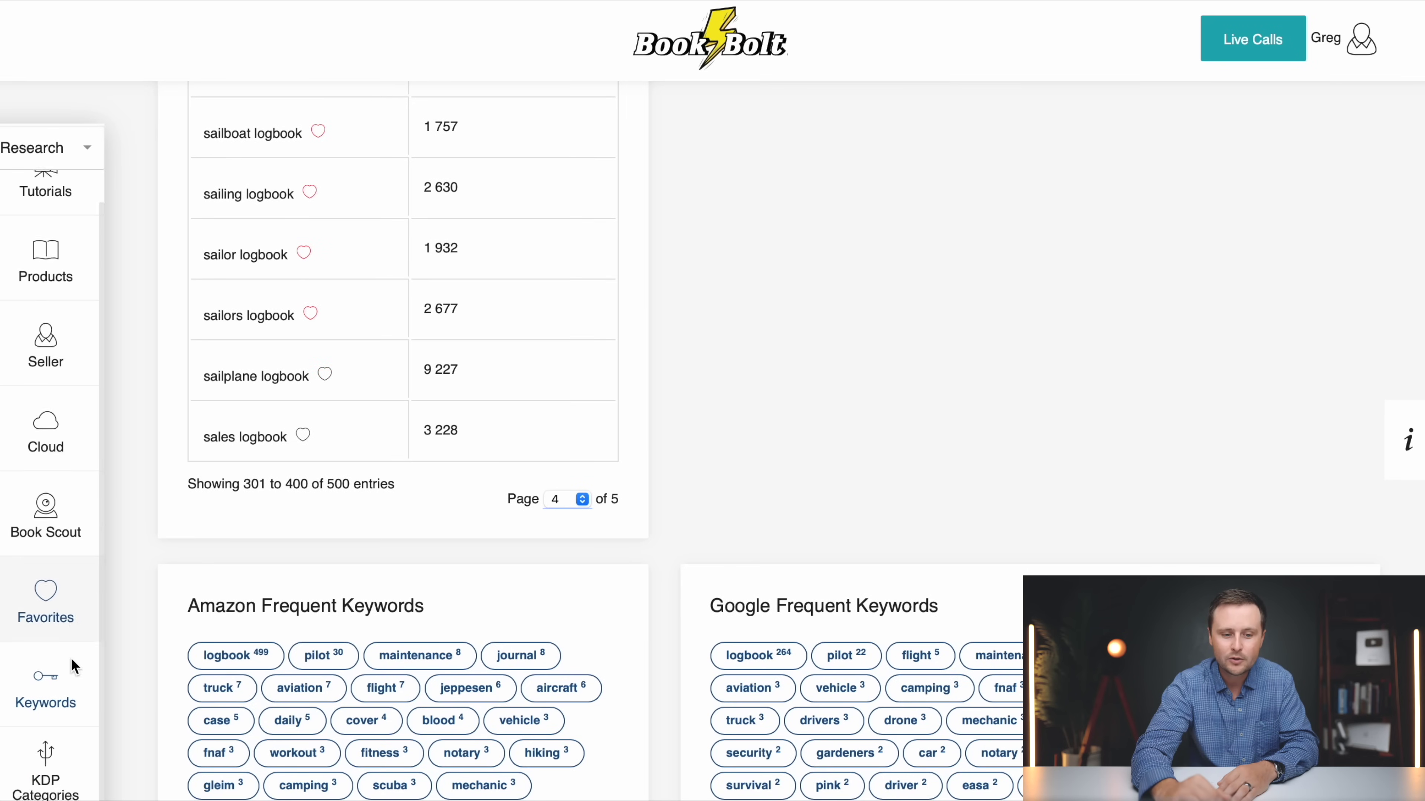
mouse_move(46, 582)
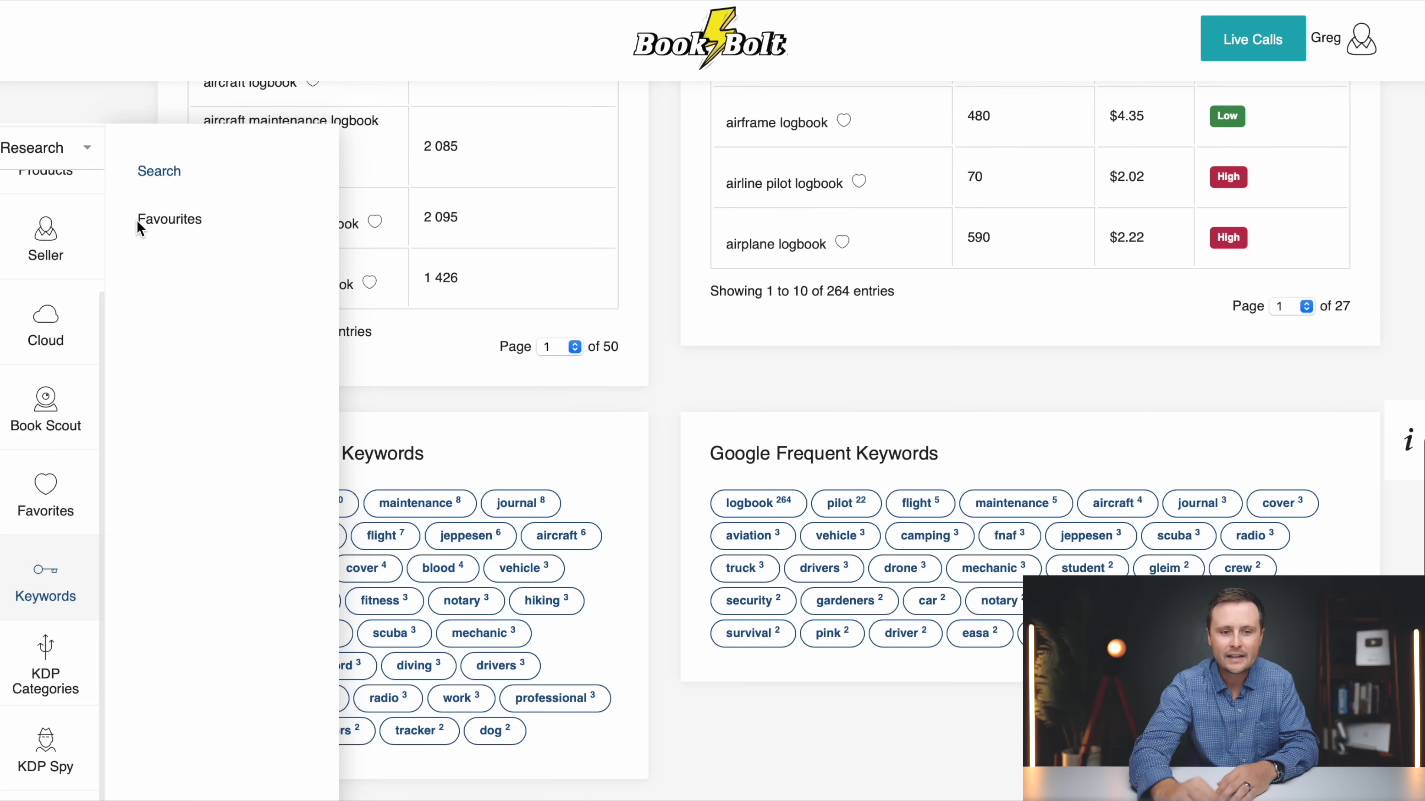
left_click(161, 220)
scroll(964, 425, "down", 4)
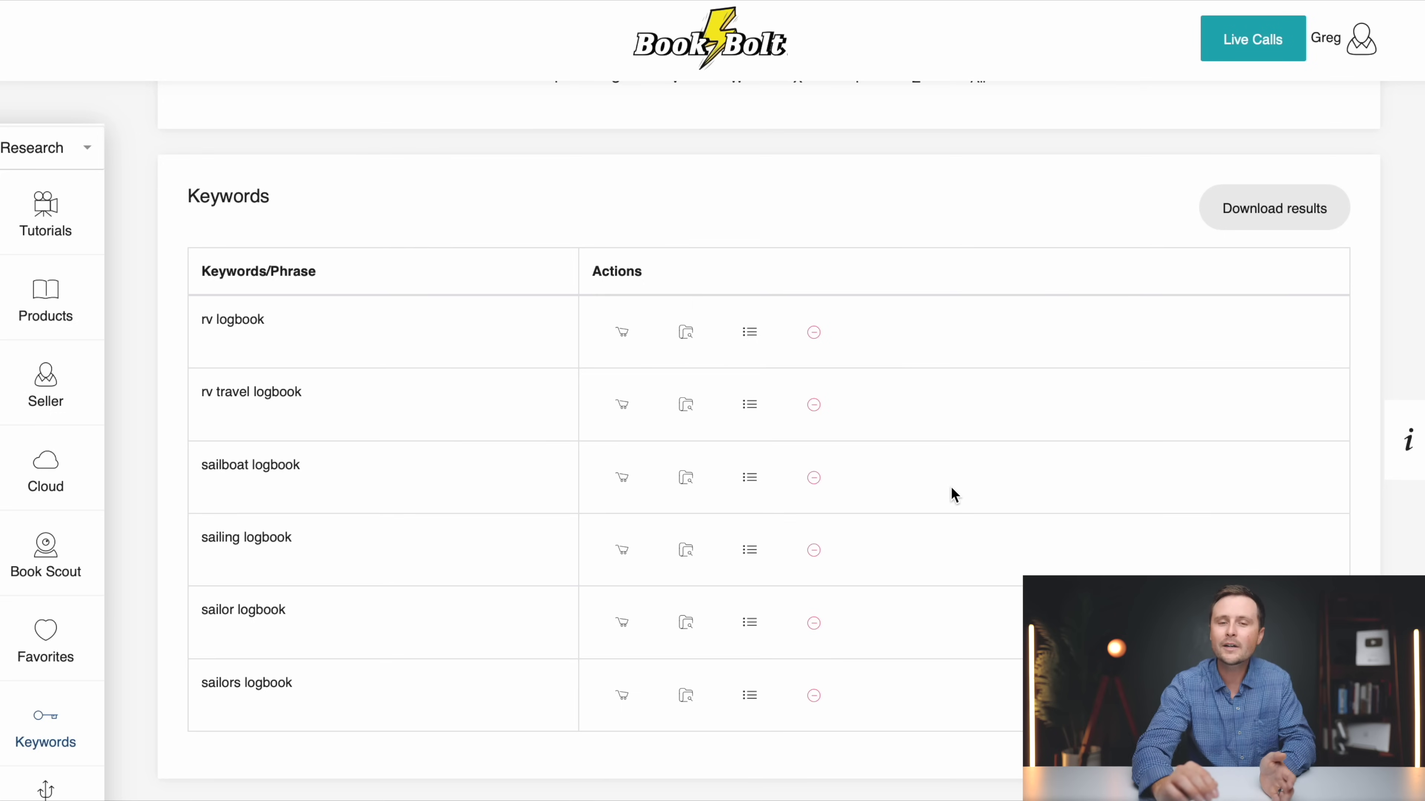
Check the sales volume, competition score and related keywords in the details of "rv logbook" and "rv travel logbook"
left_click(749, 335)
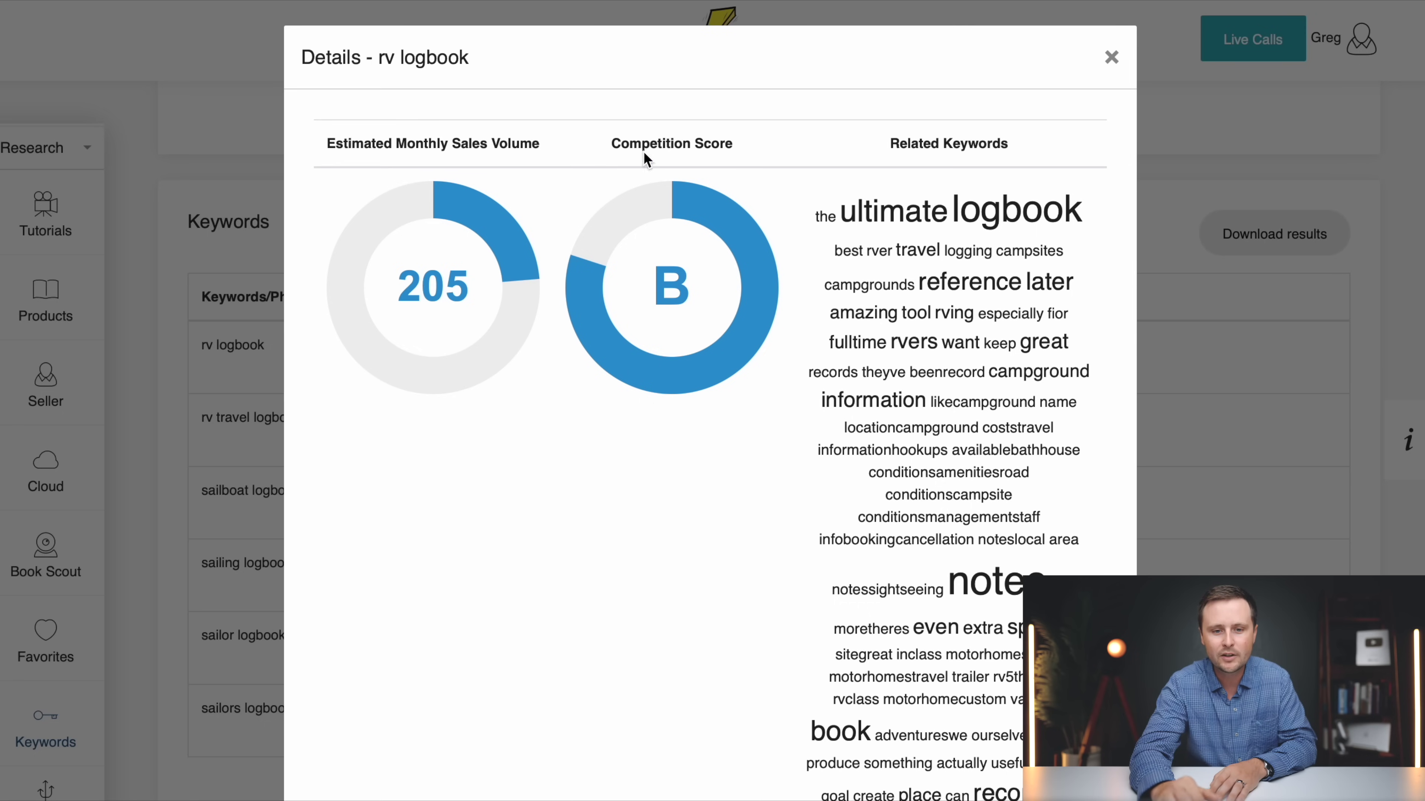
scroll(611, 168, "down", 3)
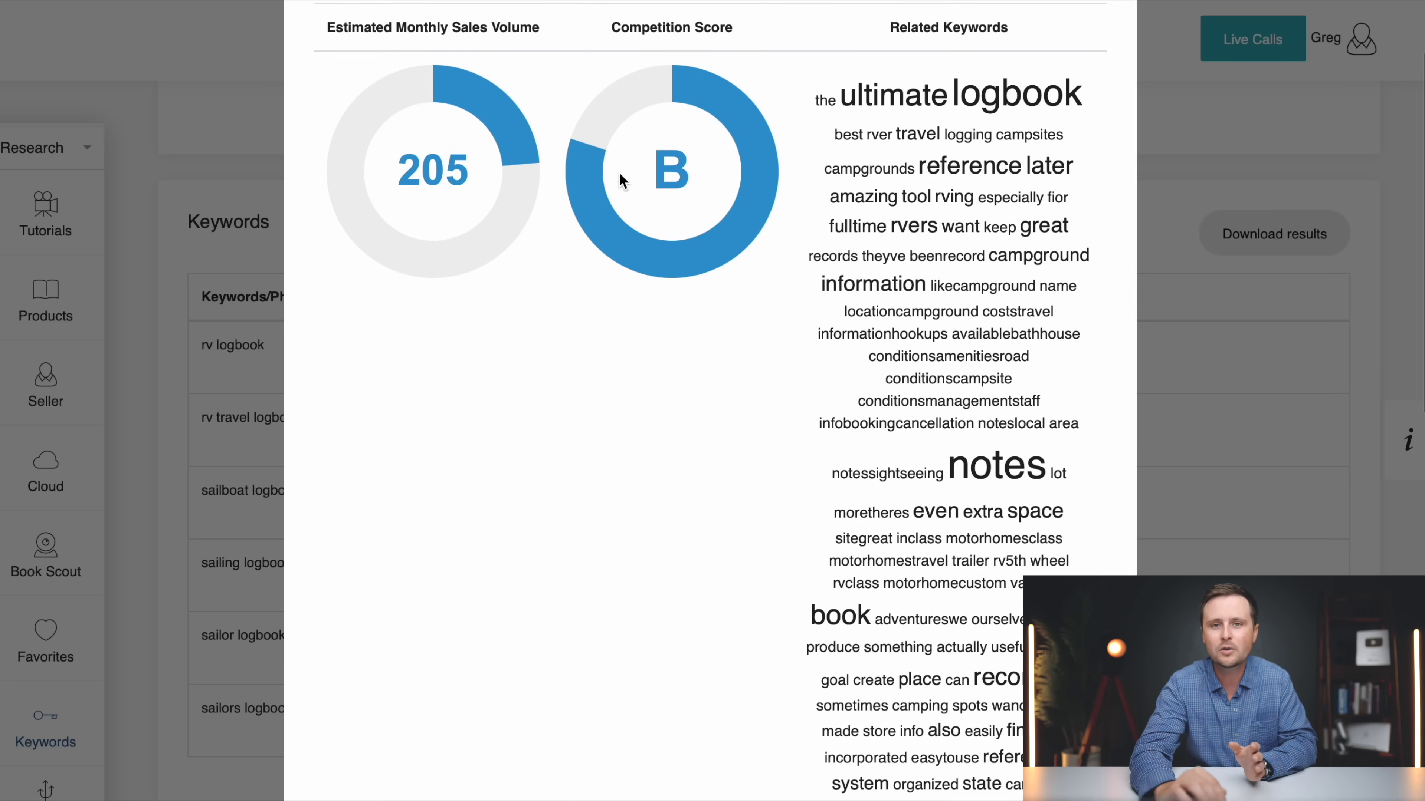
scroll(619, 173, "up", 4)
left_click(1111, 56)
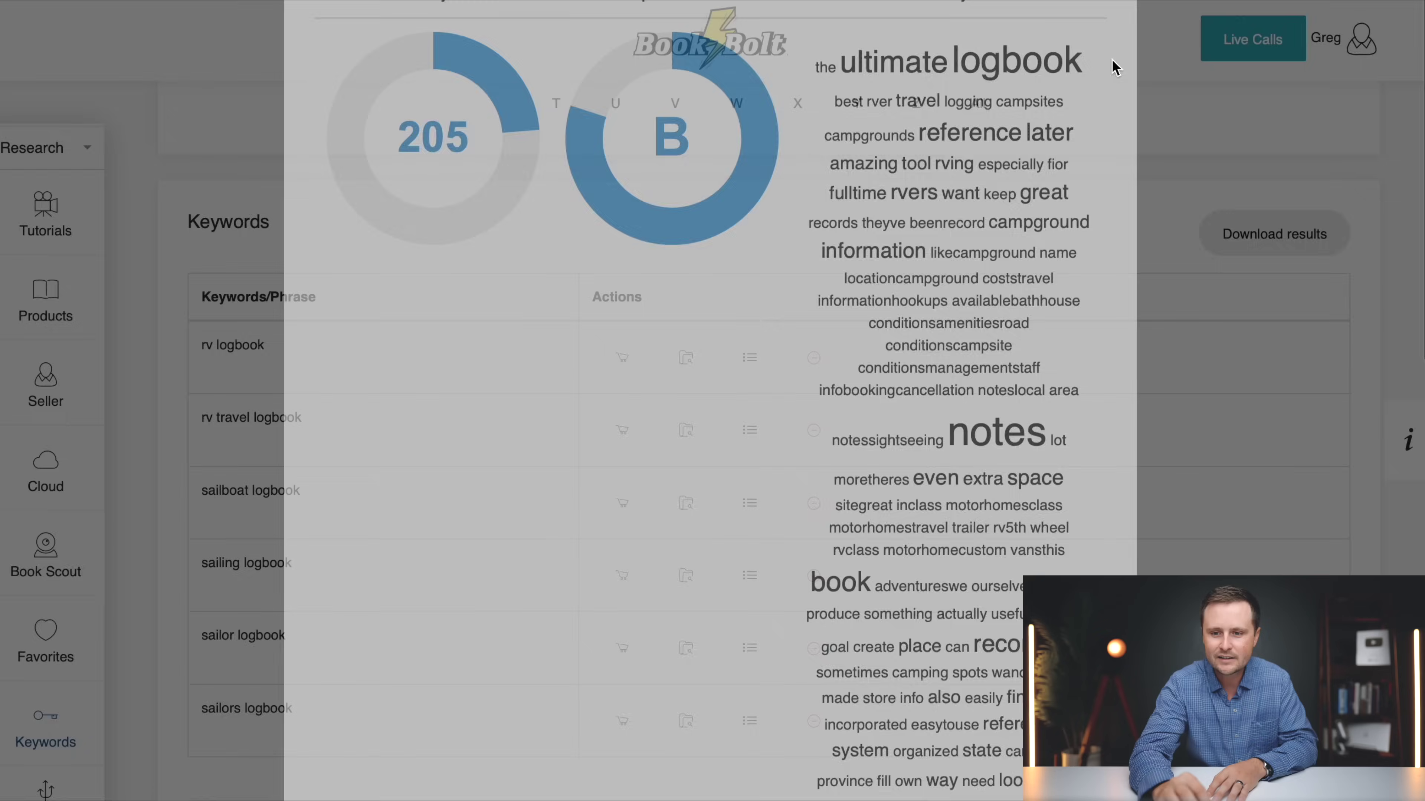
scroll(968, 474, "down", 1)
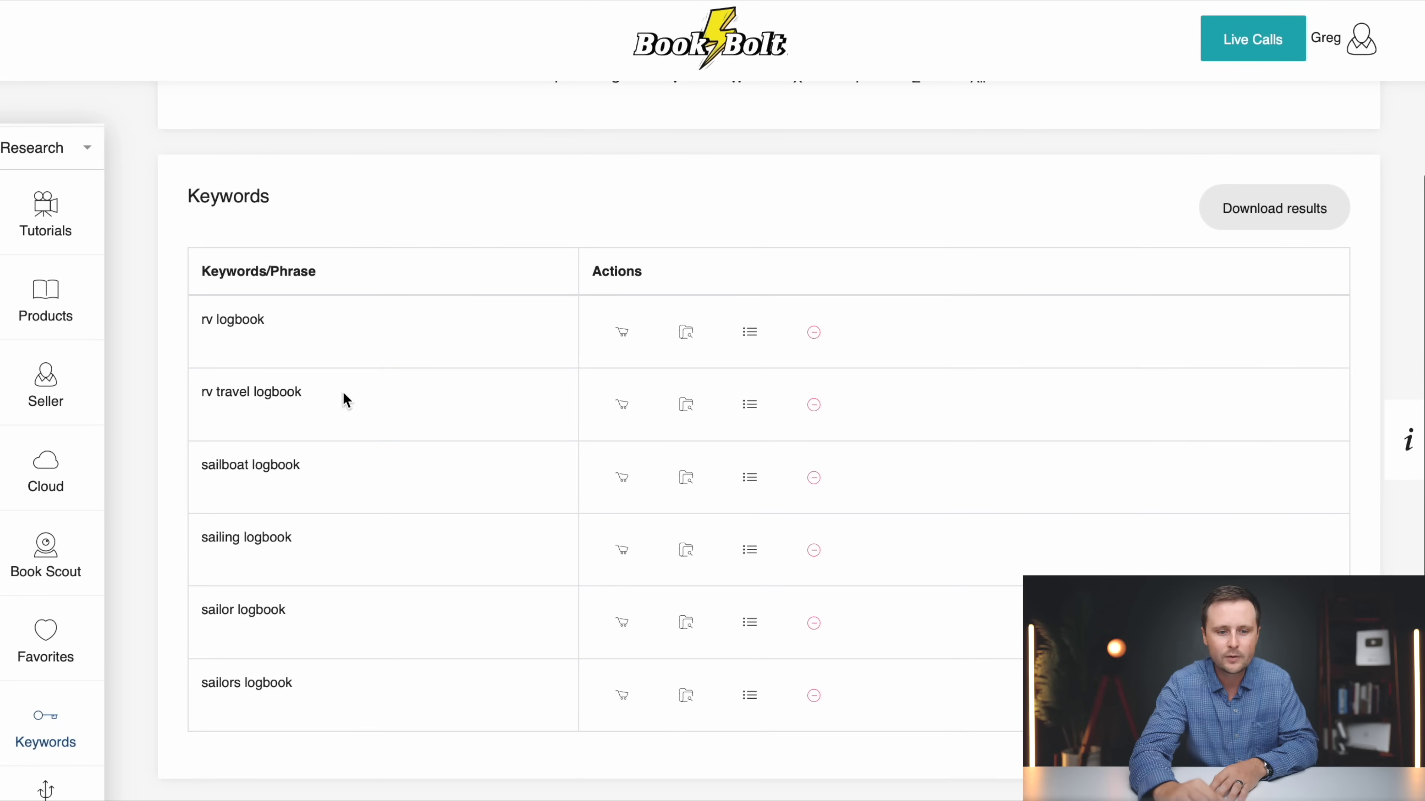
left_click(748, 404)
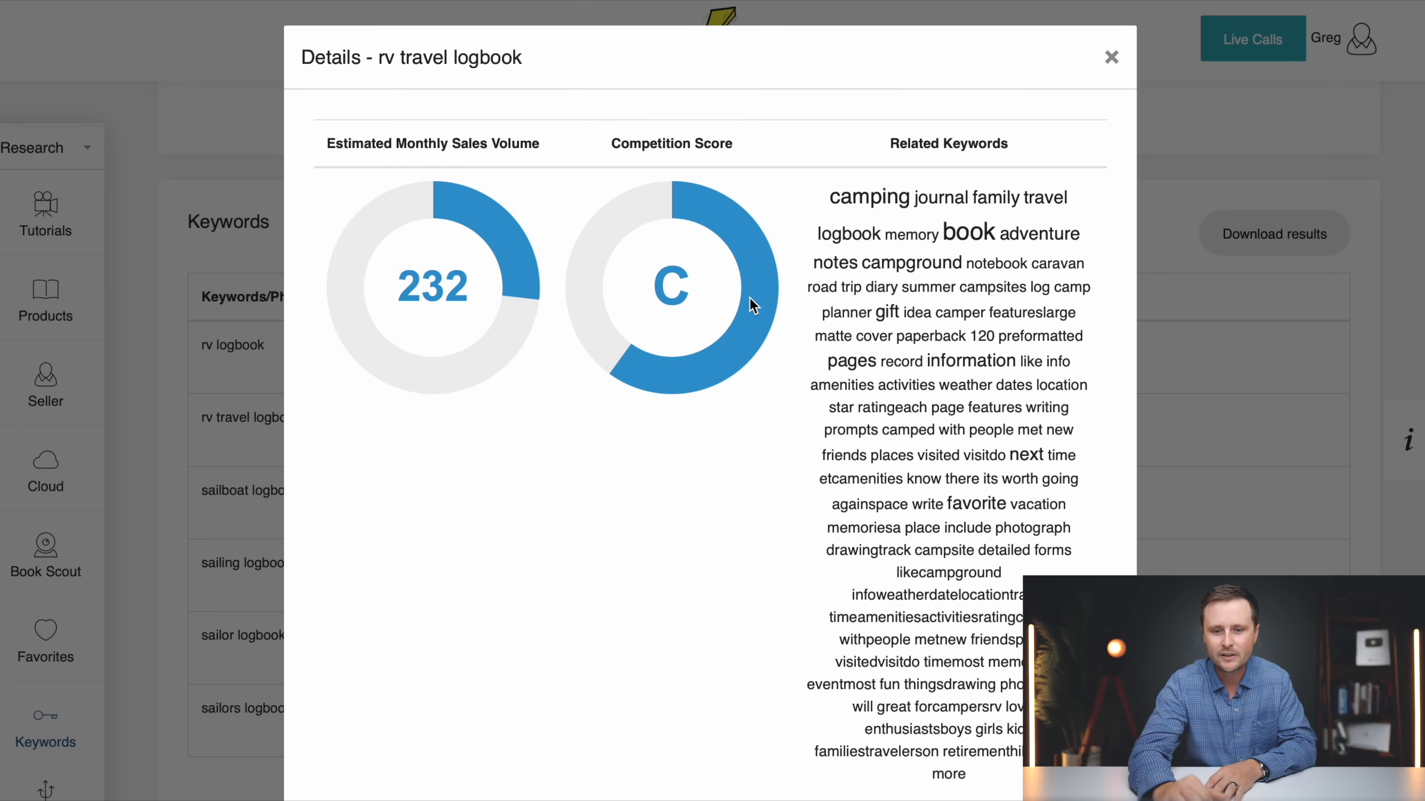
left_click(1111, 57)
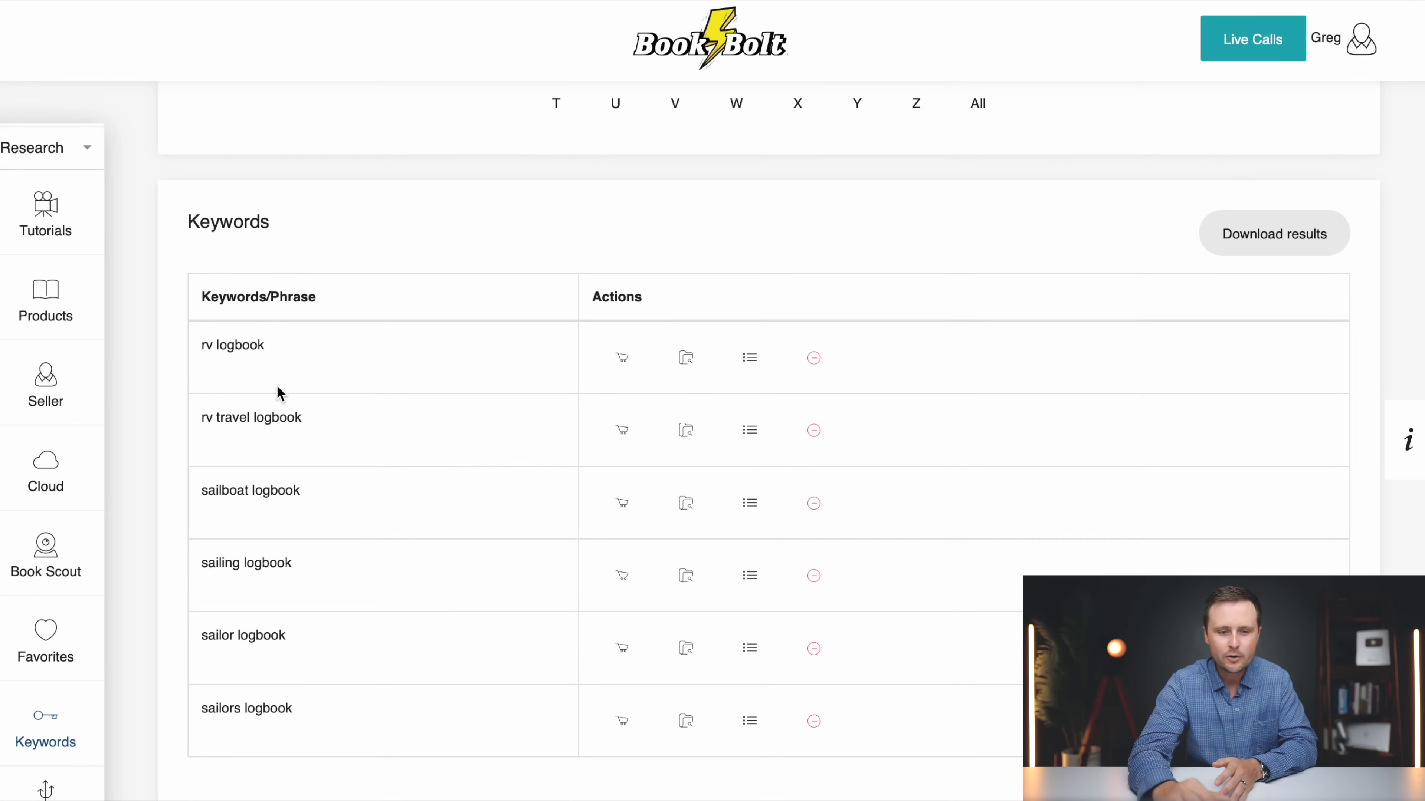
Check the estimated monthly sales volume and competition score in the details of "sailboat logbook"
scroll(992, 432, "down", 1)
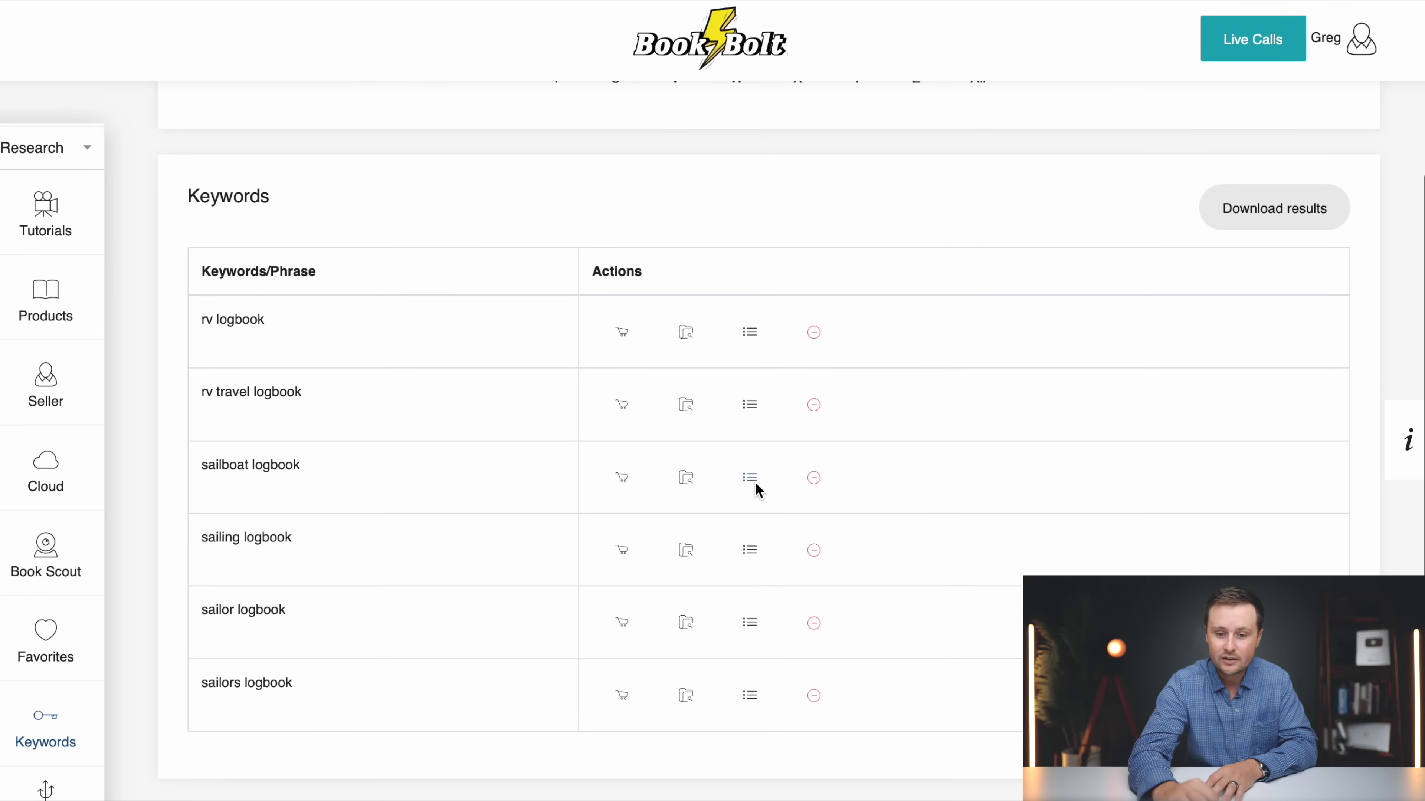
left_click(755, 485)
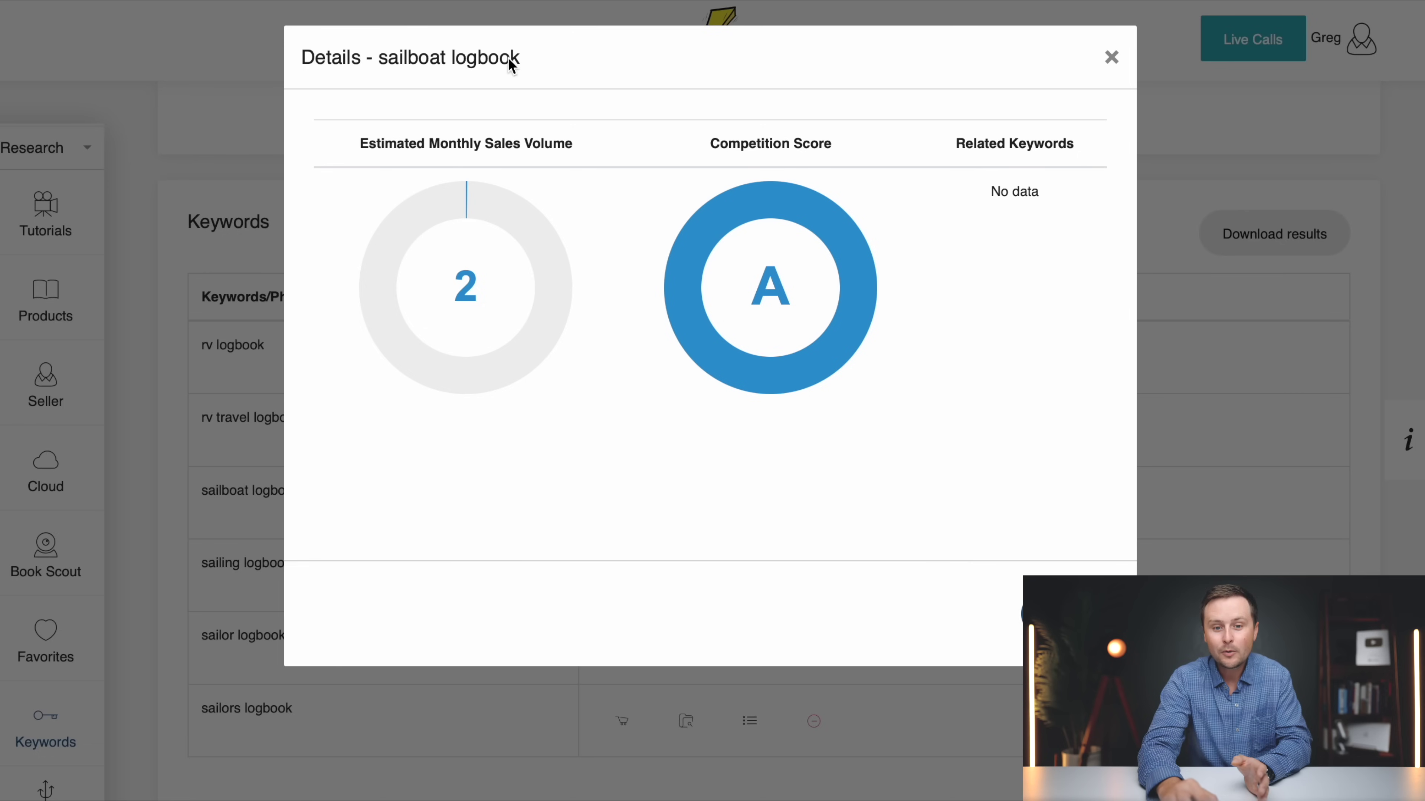
left_click_drag(521, 60, 379, 63)
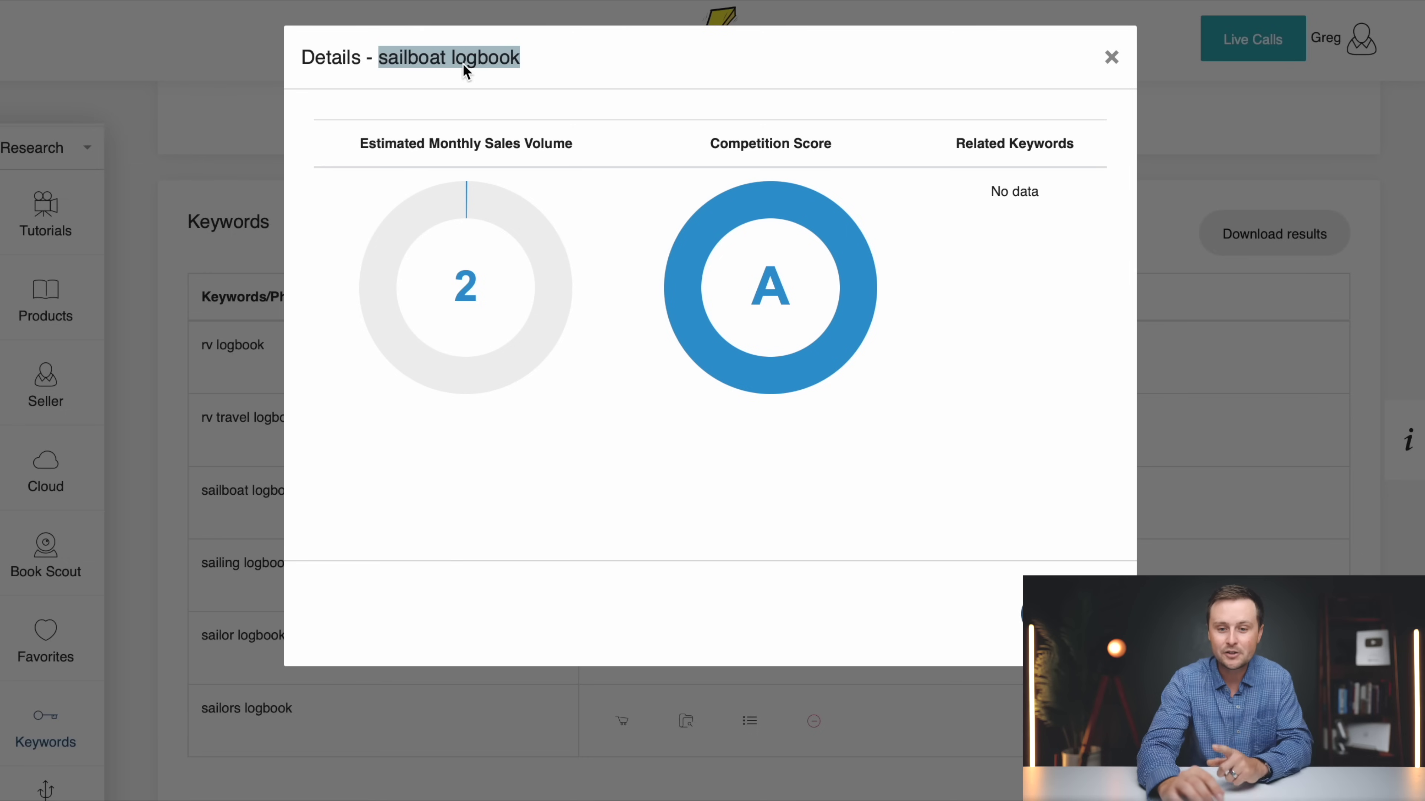
key("Escape")
Check the sales volume and competition score details of "sailing logbook", "sailor logbook" and "sailors logbook" one after another
scroll(350, 541, "down", 1)
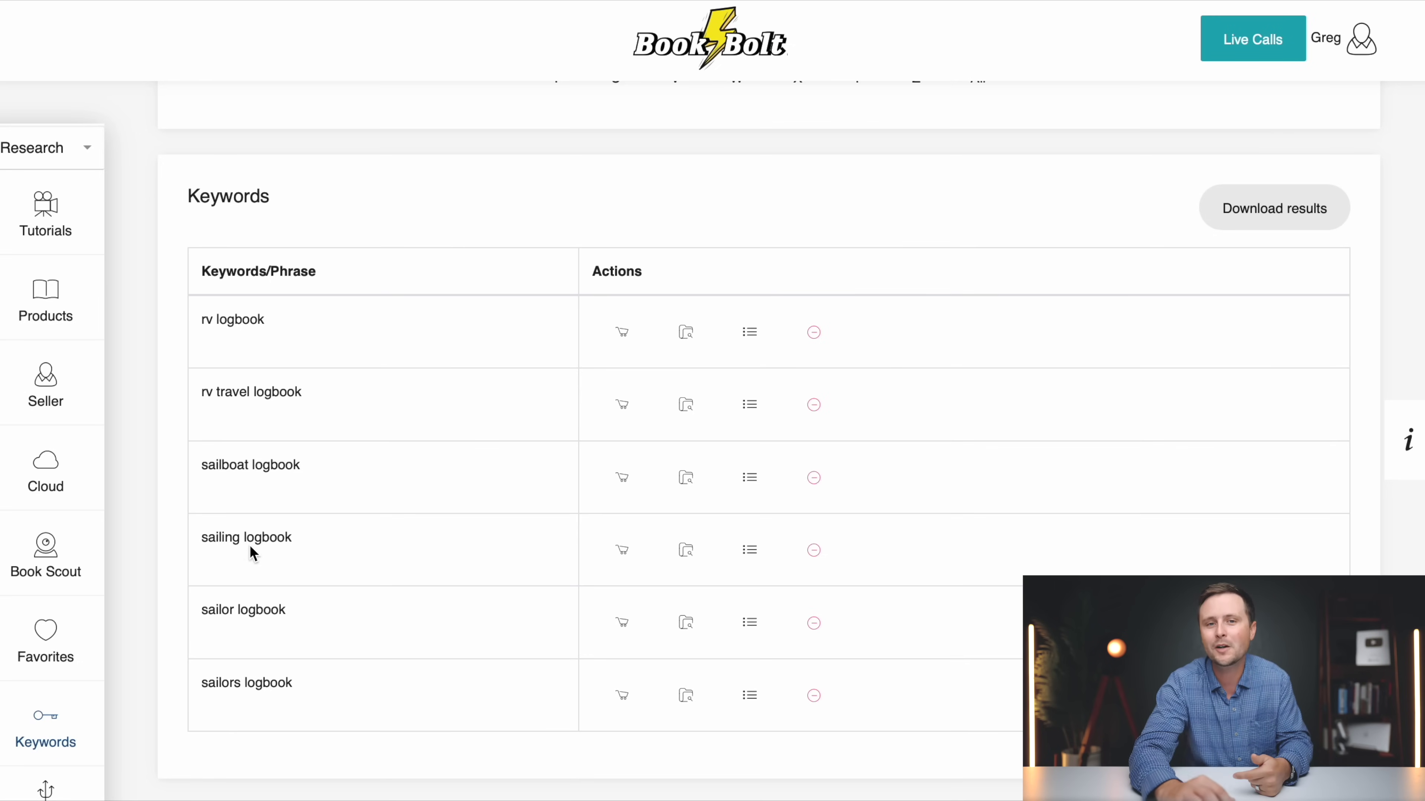
left_click(750, 553)
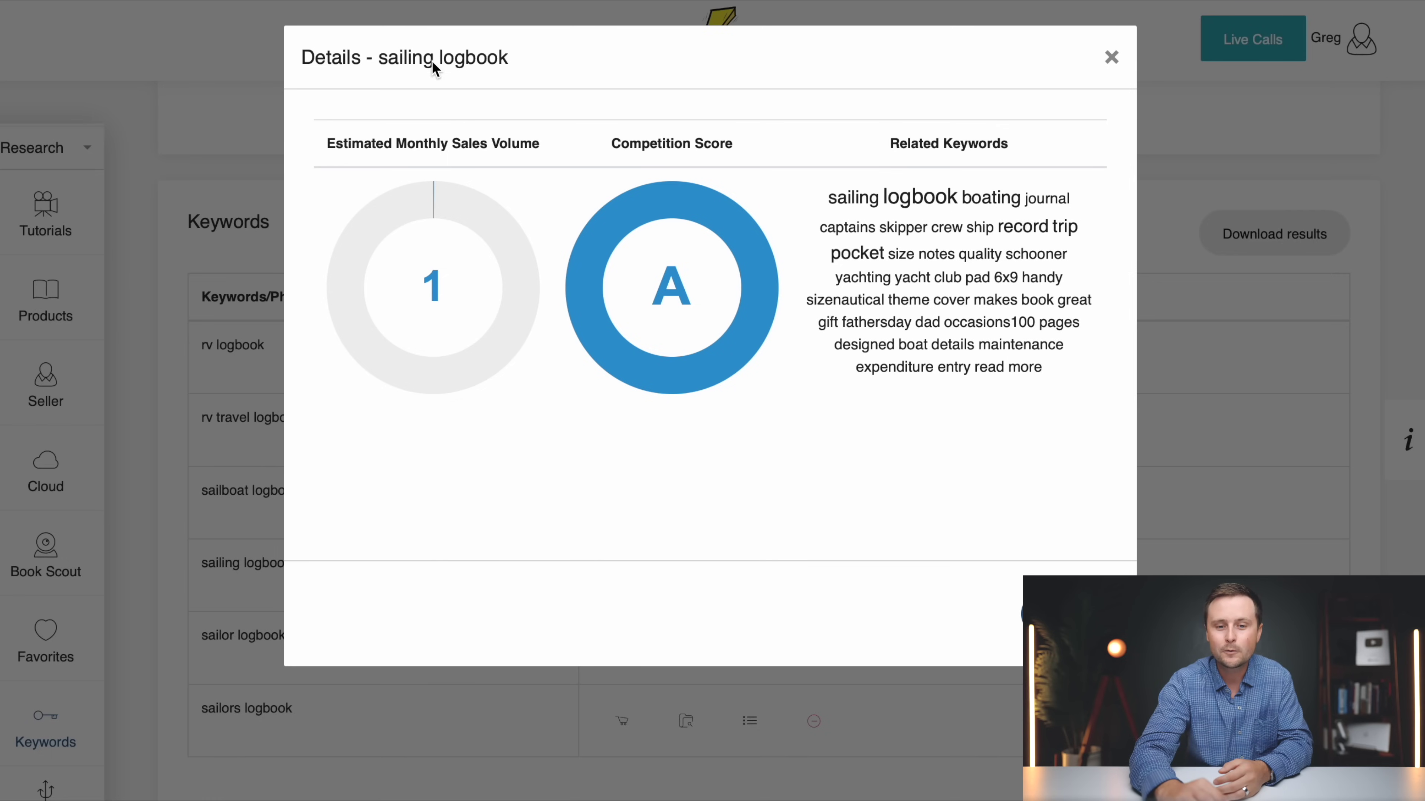
key("Escape")
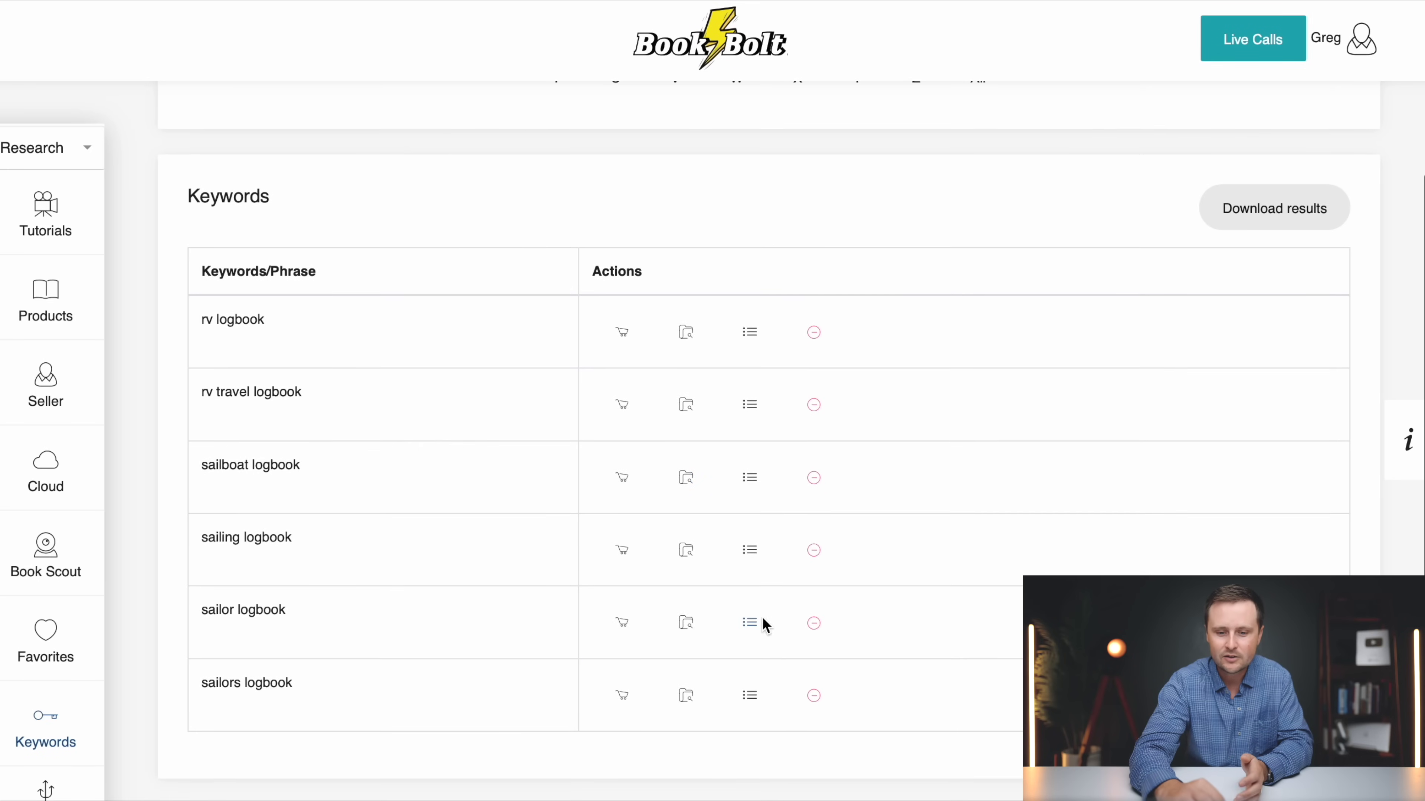
left_click(755, 624)
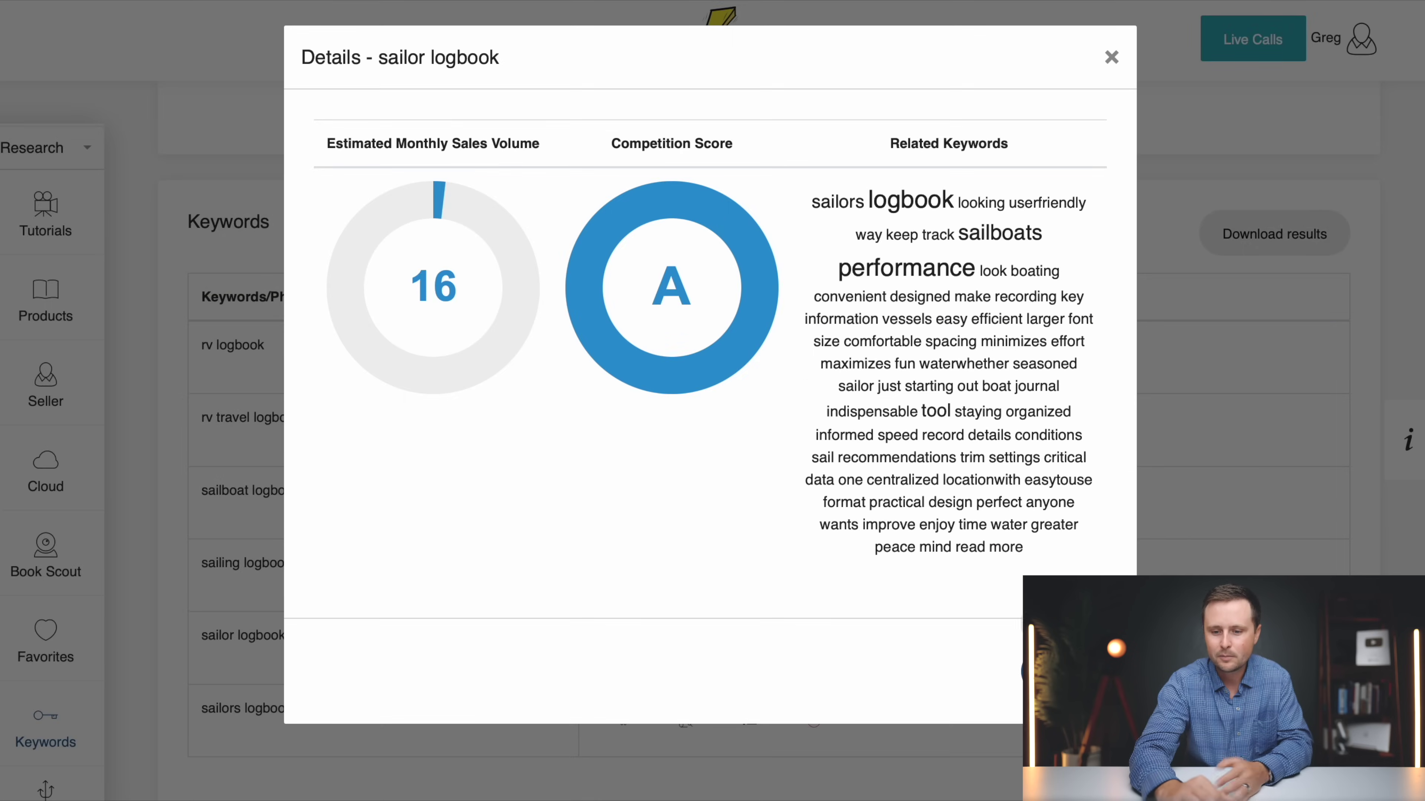
key("Escape")
left_click(740, 725)
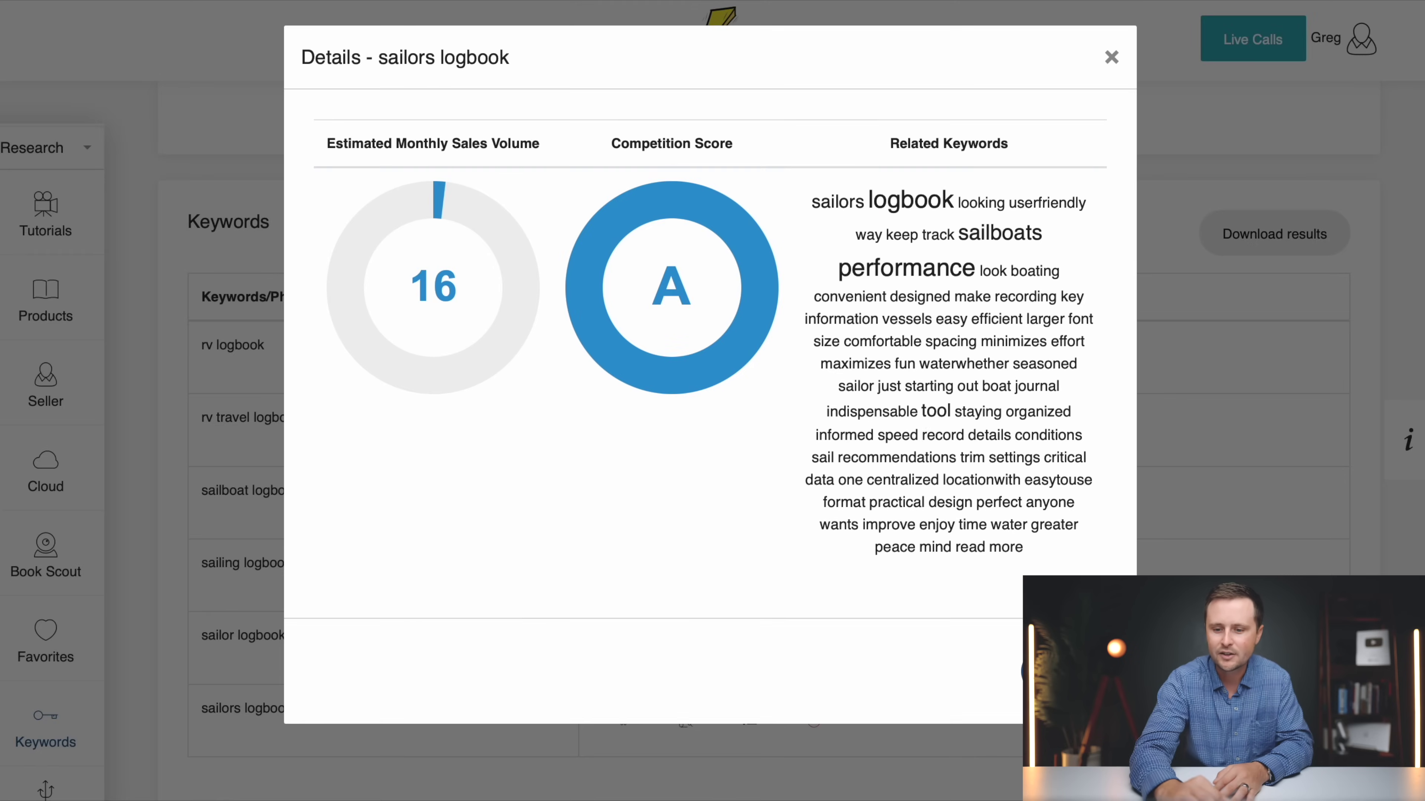
key("Escape")
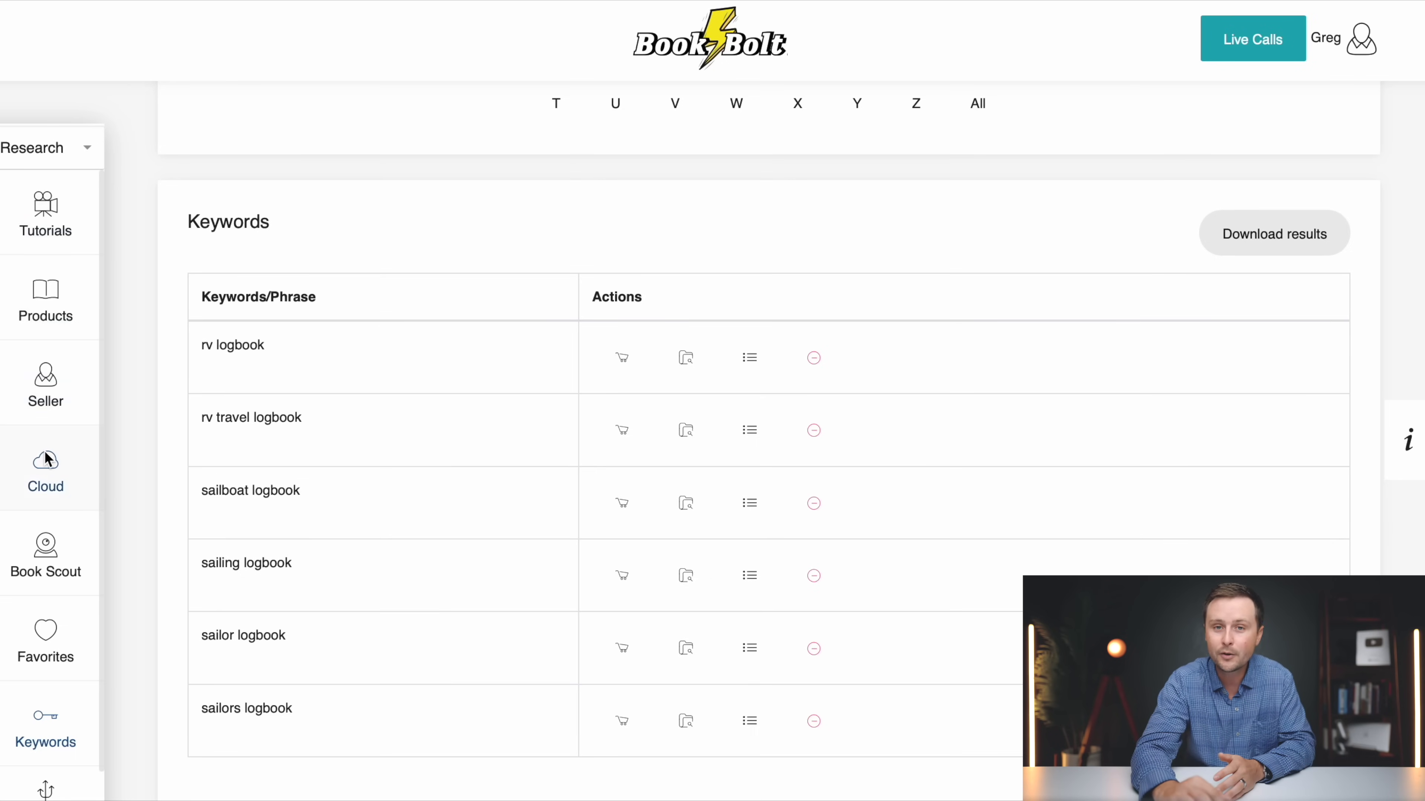
Run a Cloud bestseller search in the Log Book category with the keyword "sailboat"
left_click(40, 482)
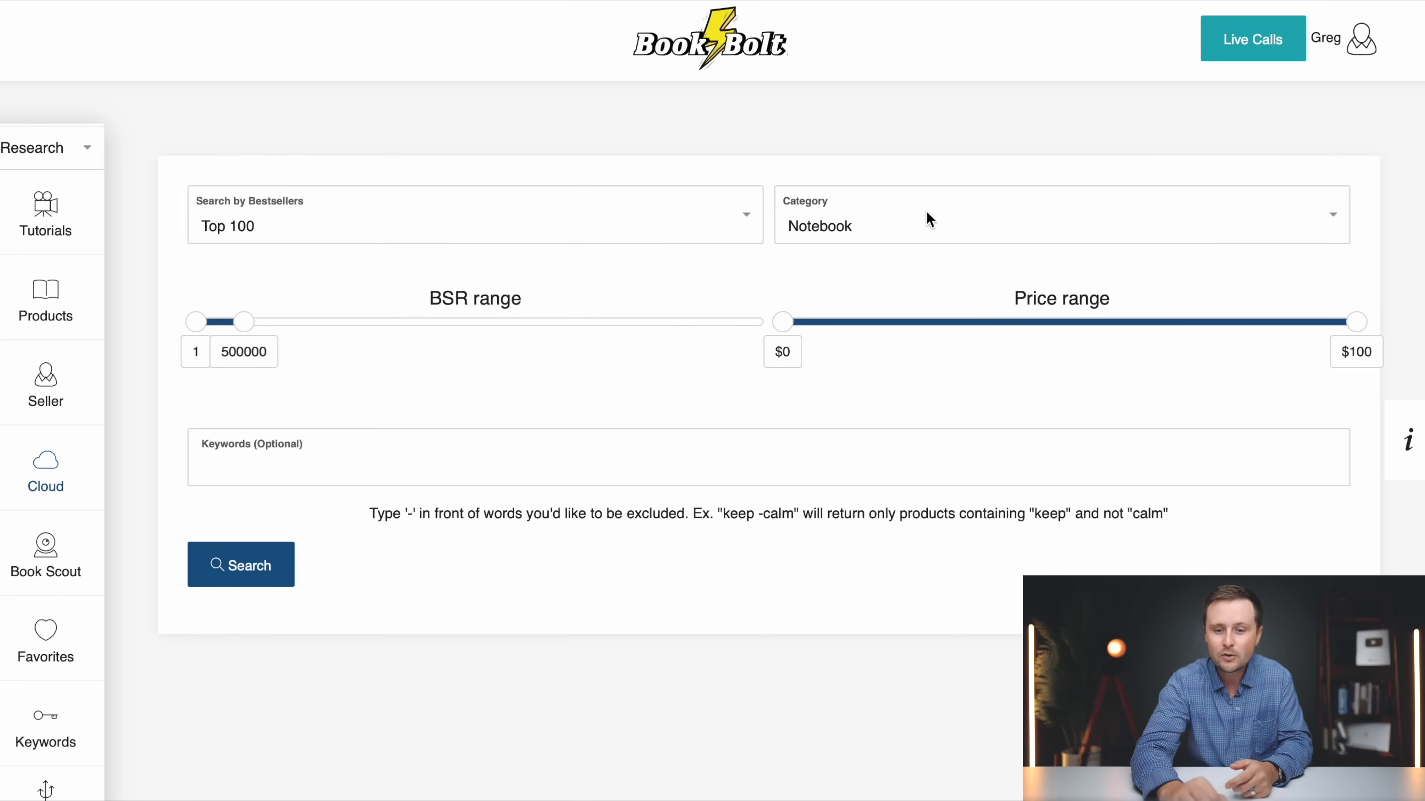
left_click(844, 228)
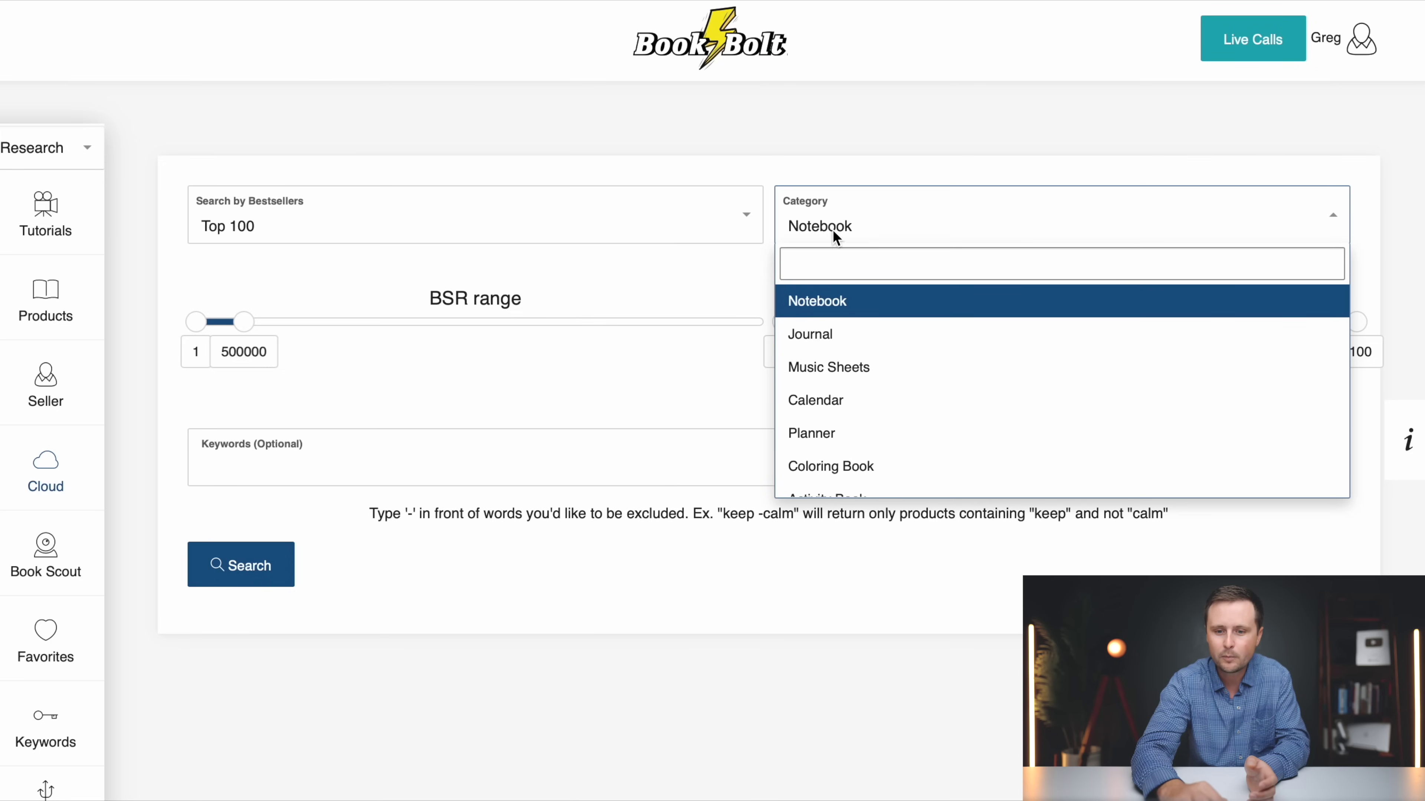
scroll(889, 433, "down", 5)
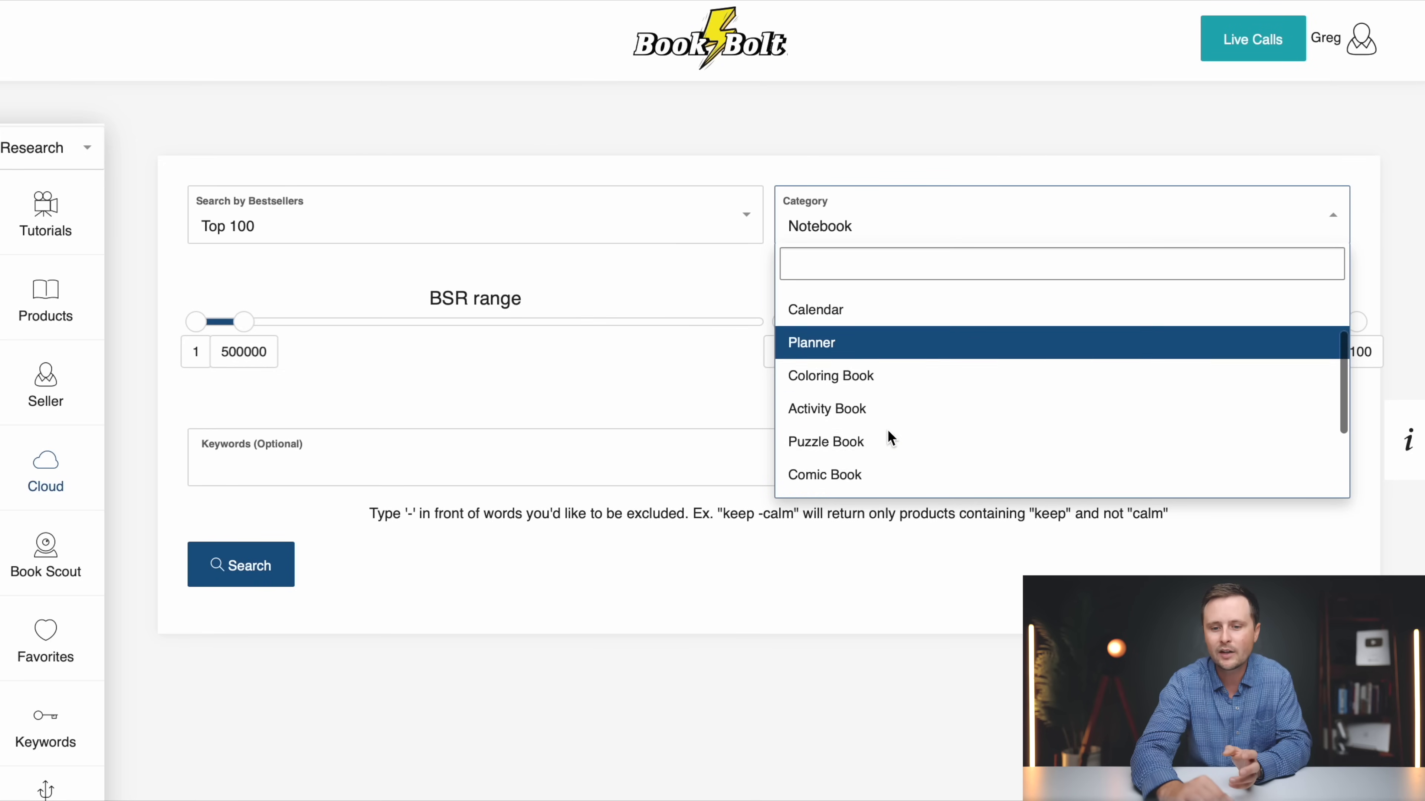
left_click(828, 416)
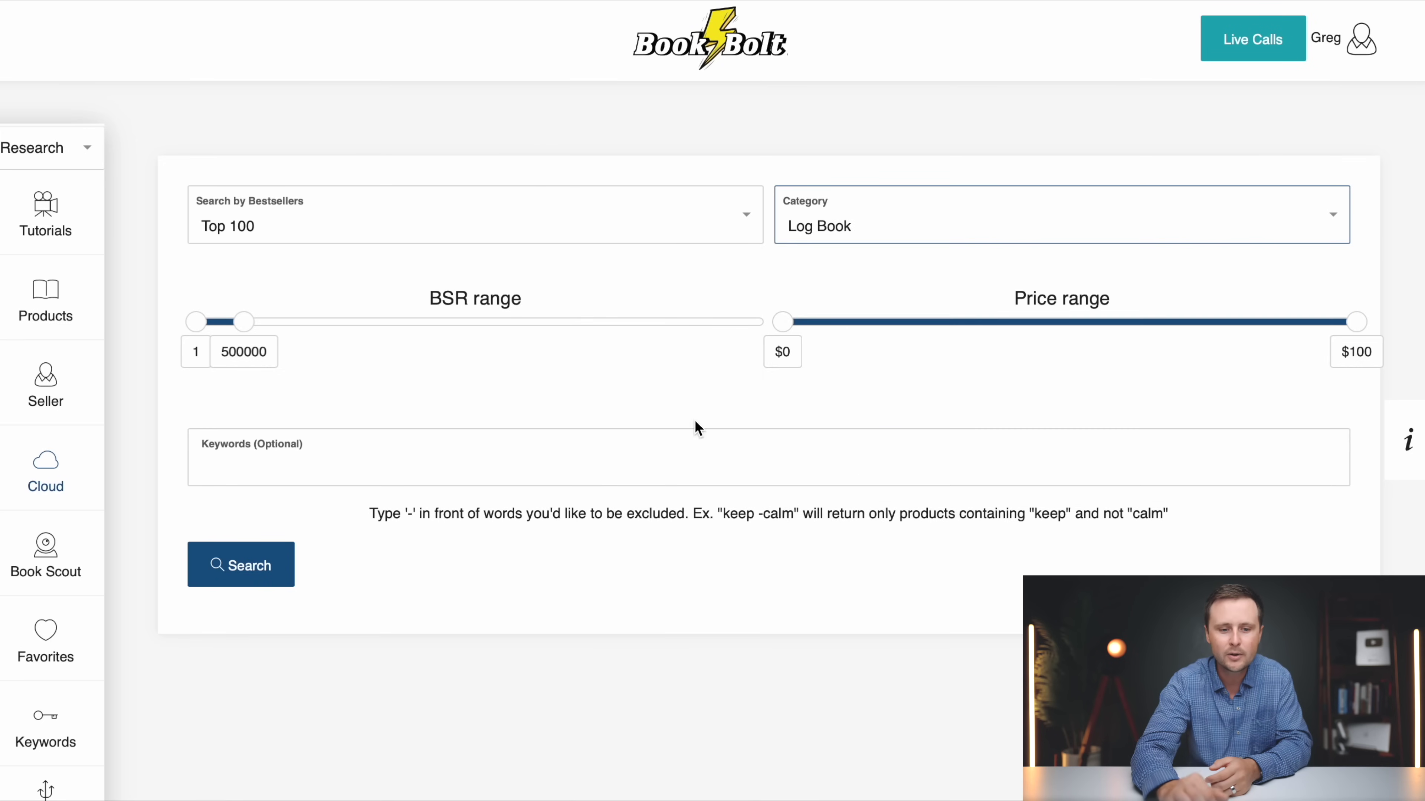
left_click(283, 469)
type("sailboat")
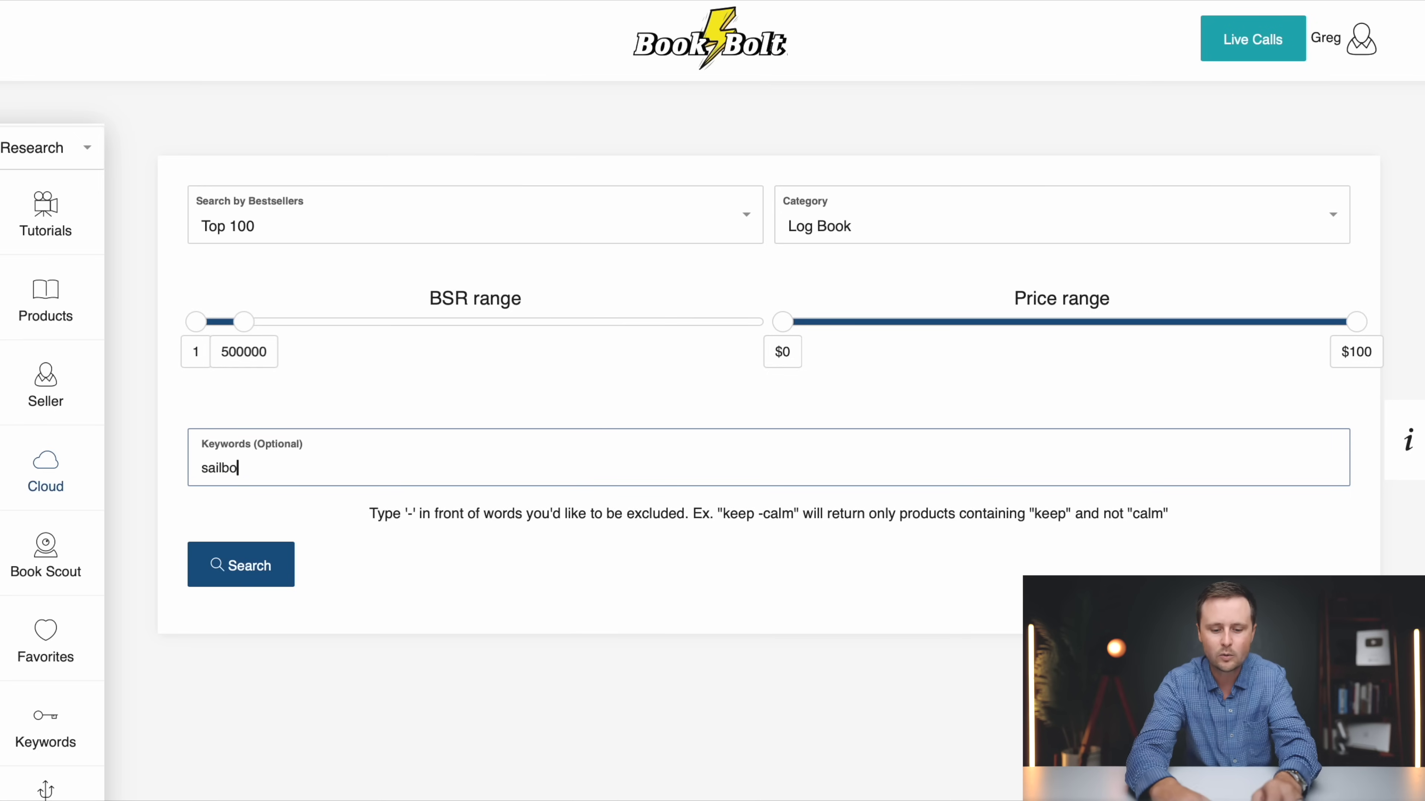
left_click(249, 565)
Examine the covers, titles, BSR and estimated monthly sales of the sailboat log books in the search results
scroll(766, 612, "down", 1)
scroll(766, 612, "down", 10)
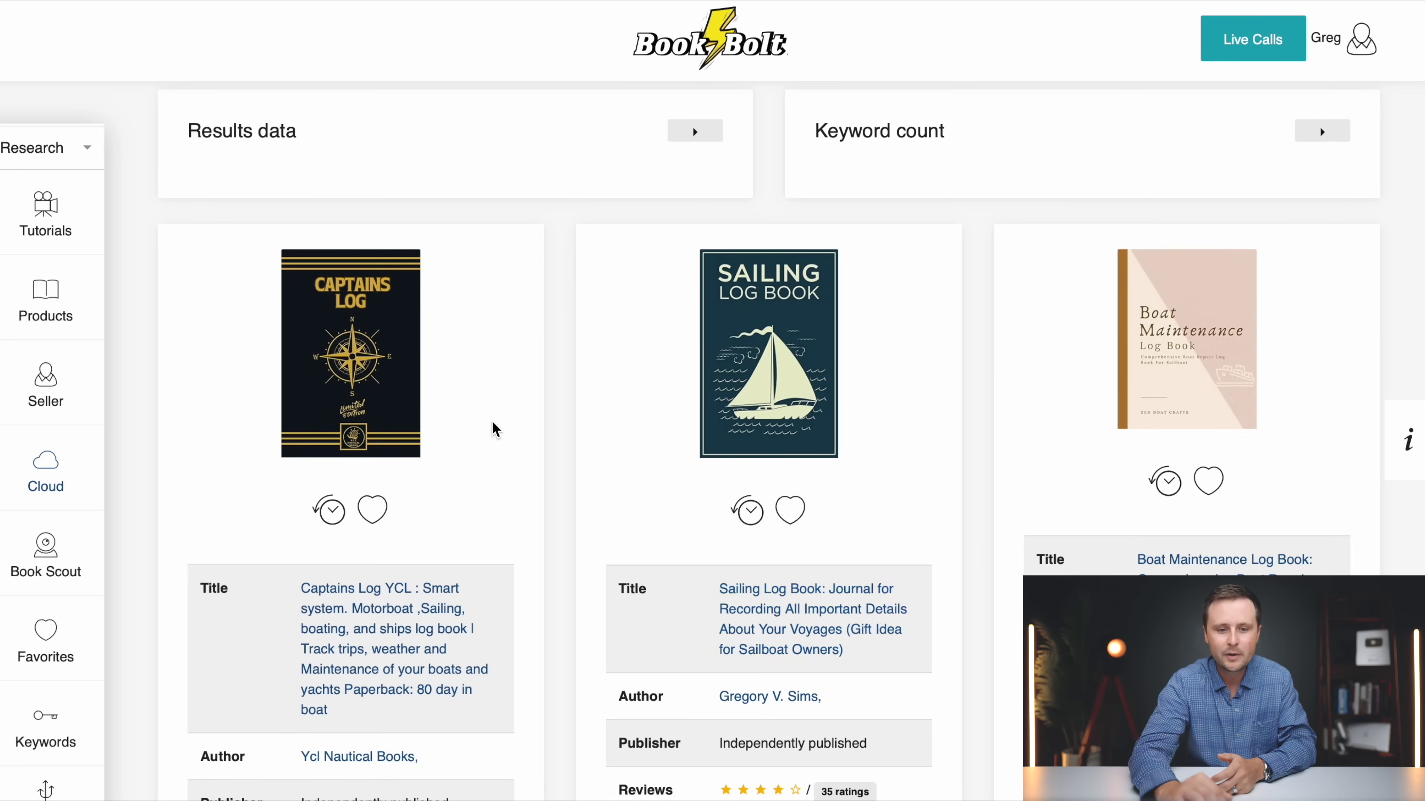
scroll(586, 468, "down", 2)
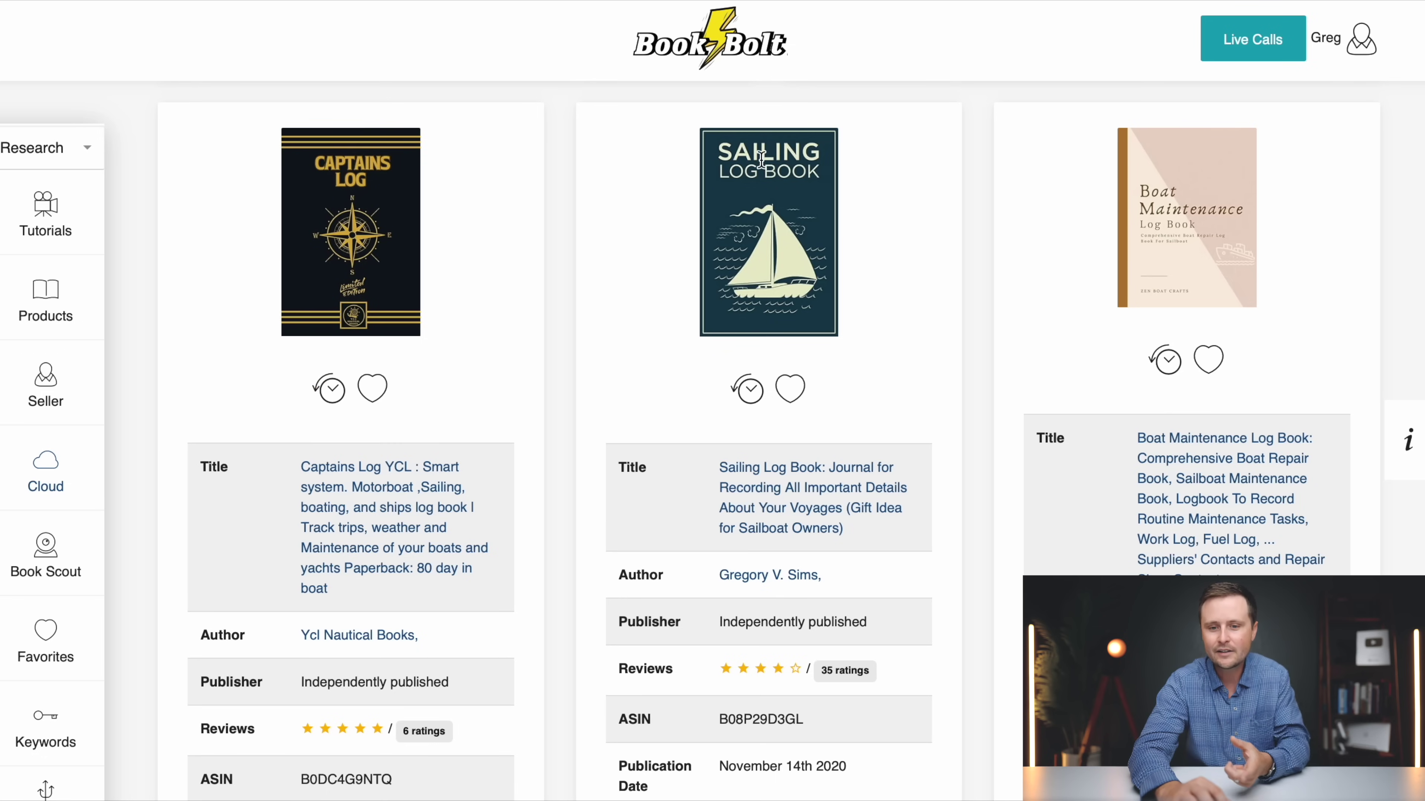
scroll(944, 388, "down", 1)
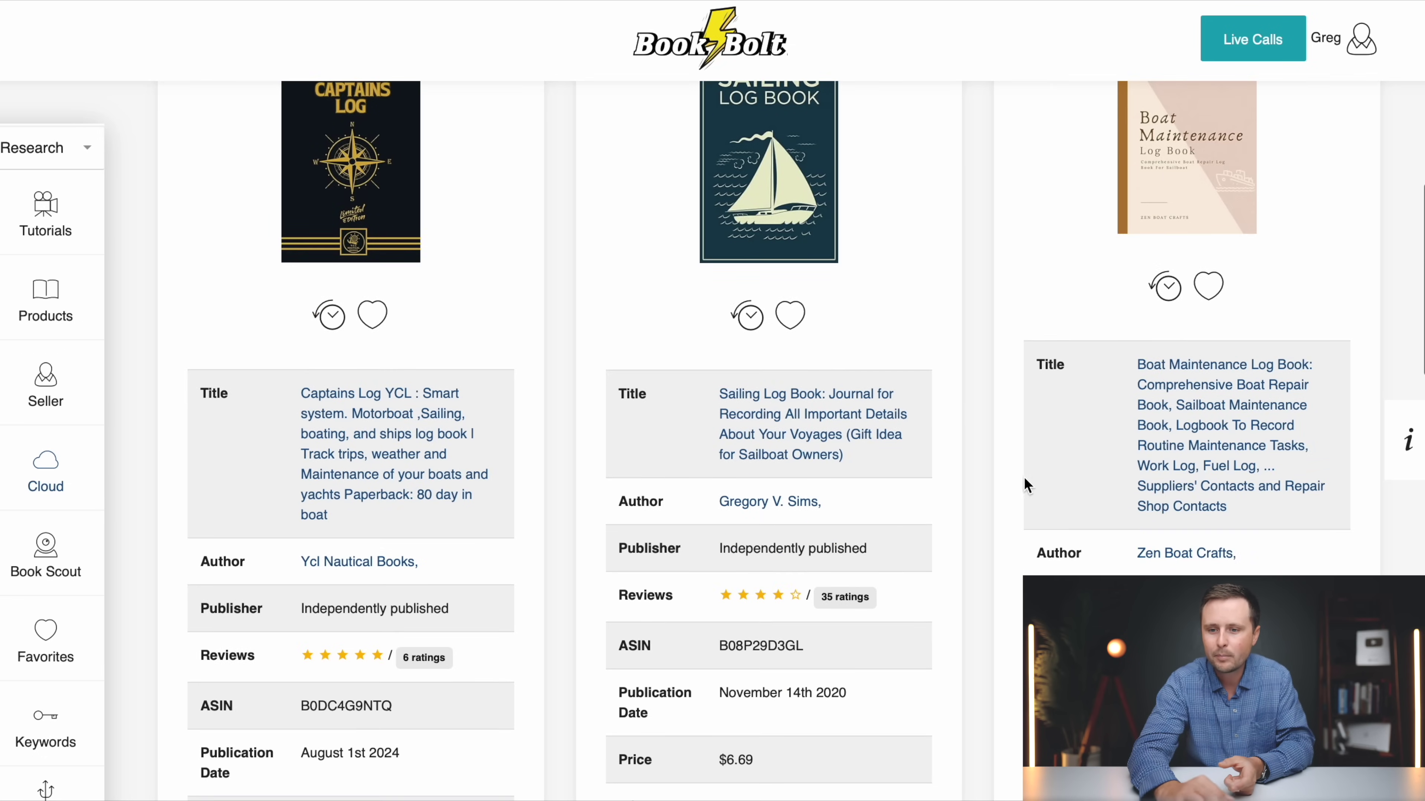
scroll(1021, 494, "down", 4)
scroll(1020, 493, "down", 8)
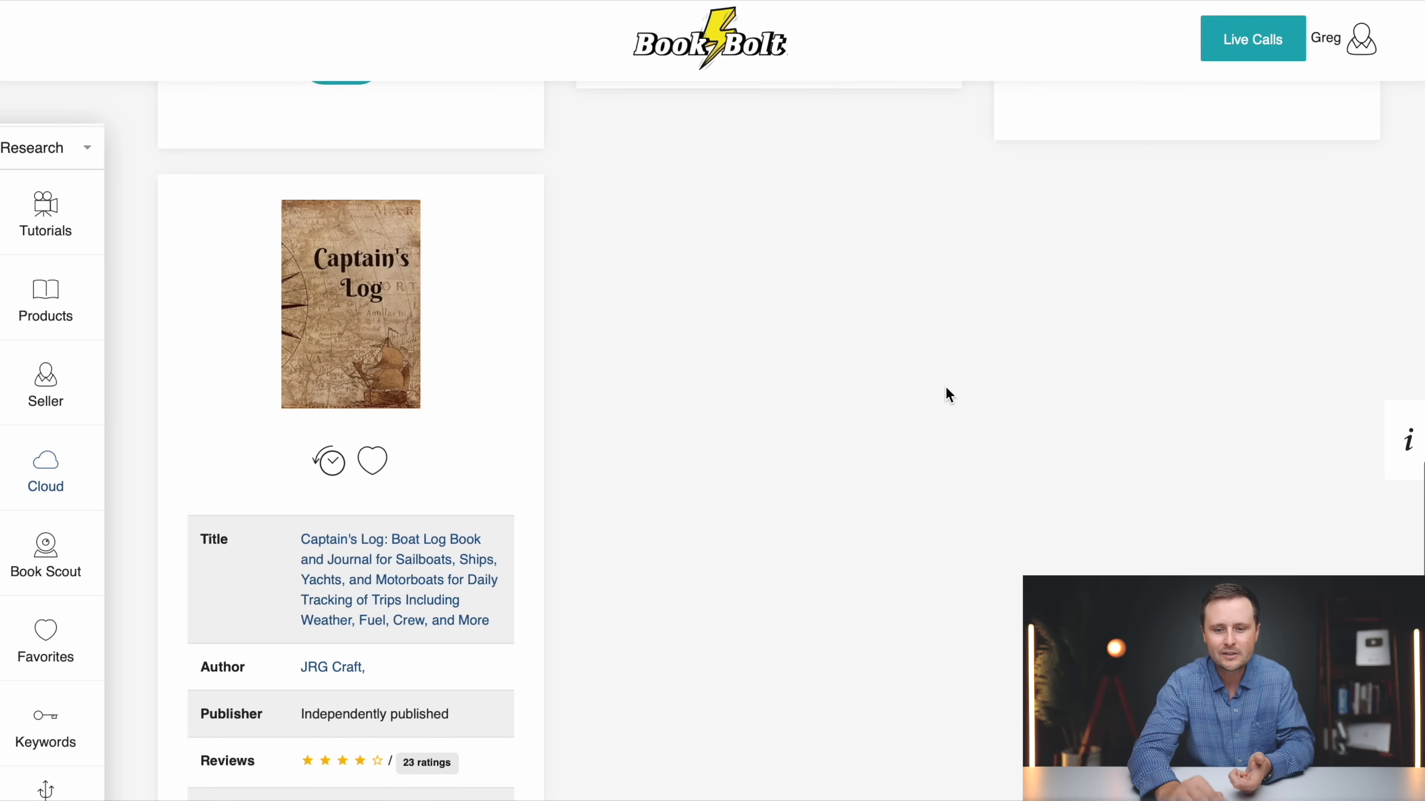
scroll(945, 395, "up", 4)
scroll(945, 389, "up", 3)
scroll(993, 512, "up", 15)
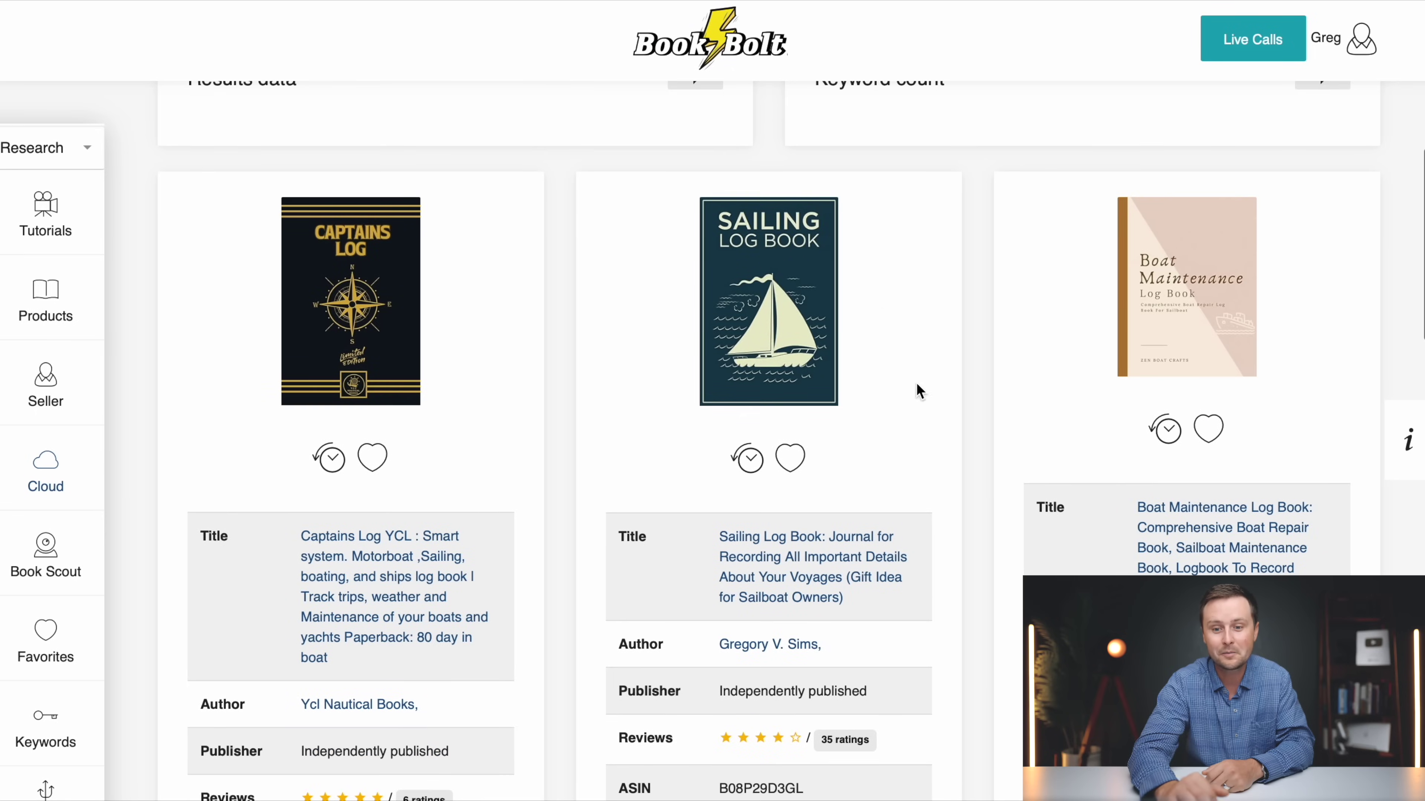
scroll(992, 522, "down", 10)
scroll(992, 520, "down", 3)
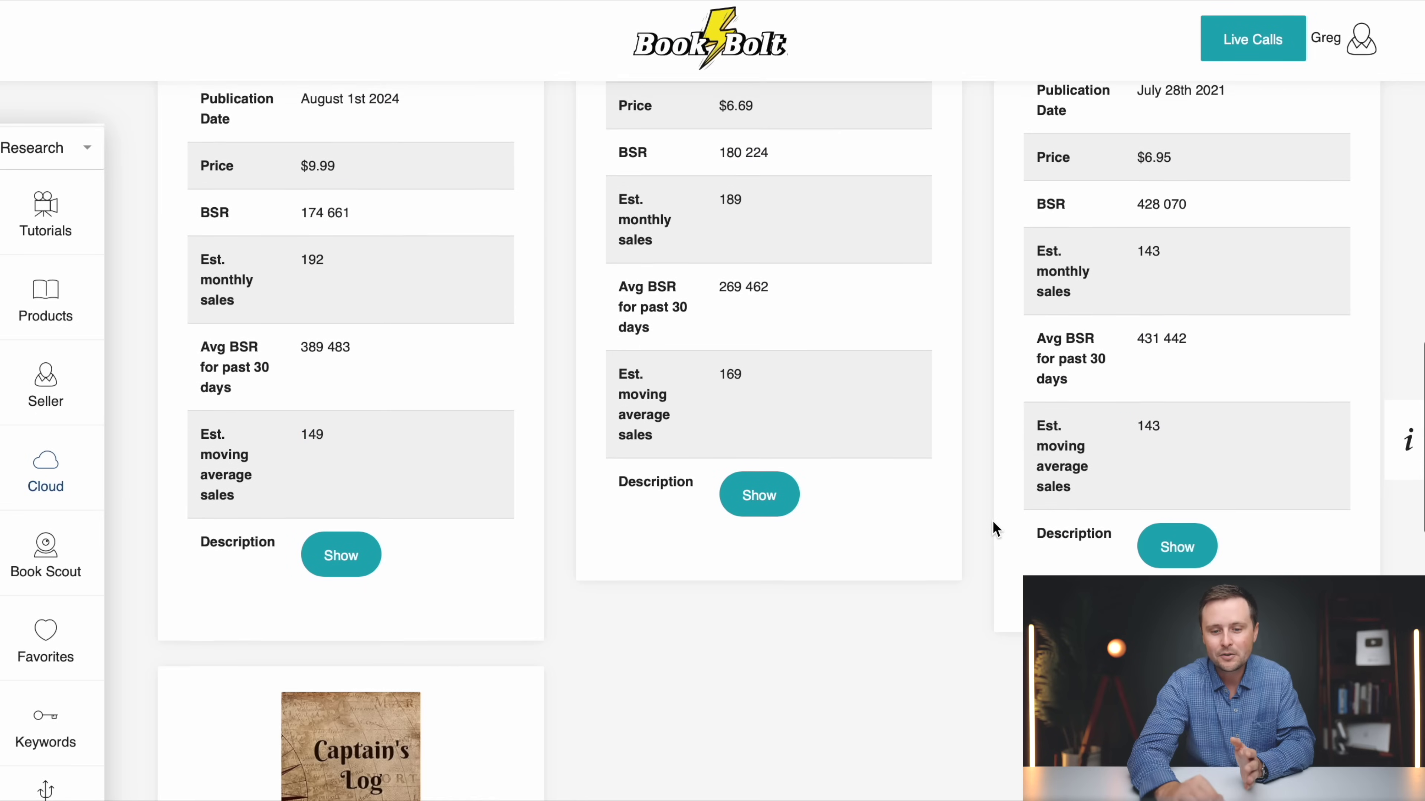
Check the estimated moving average sales of the sailboat log book priced at $6.69
left_click_drag(620, 364, 661, 433)
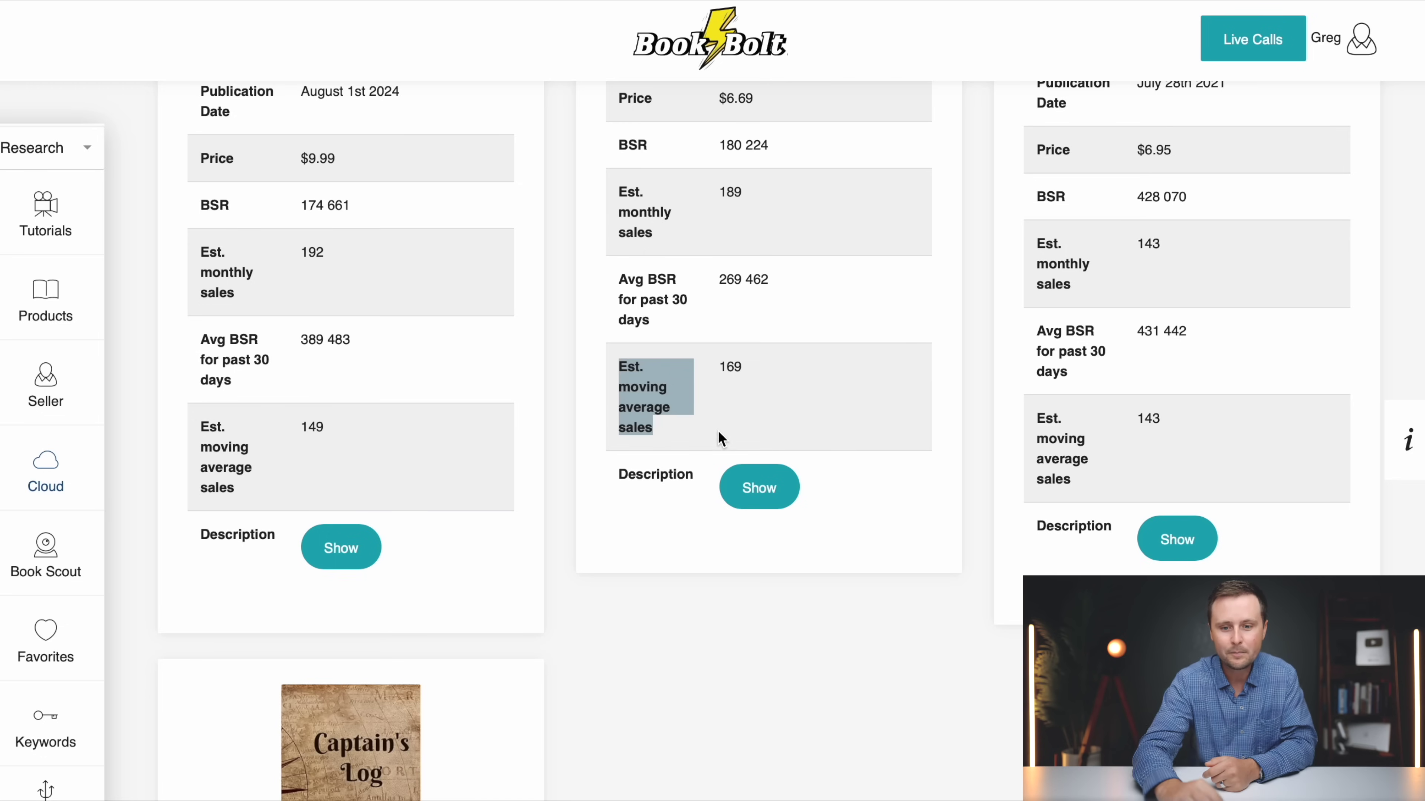
left_click(752, 406)
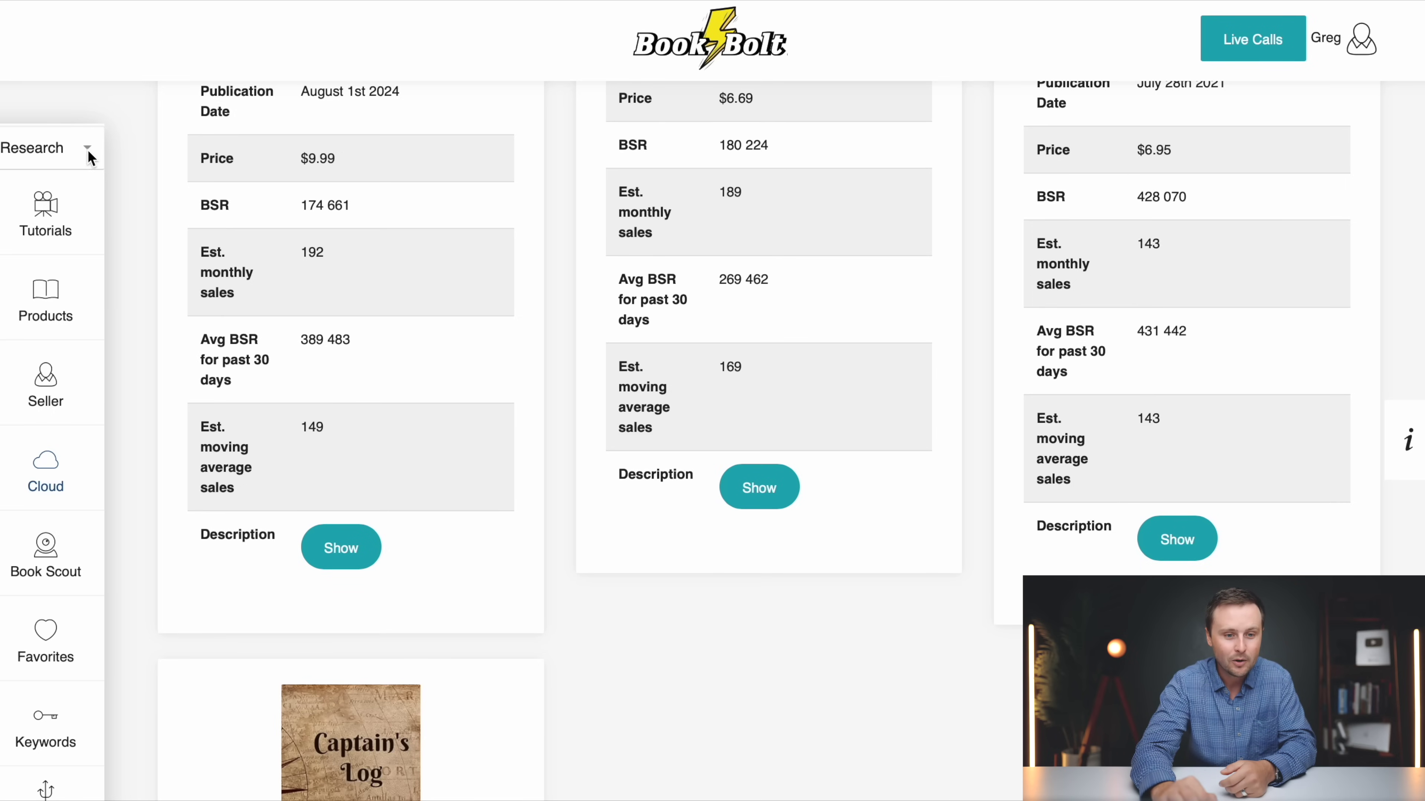
Switch from the Research tools to the Create tools and open BookBolt Studio
left_click(40, 154)
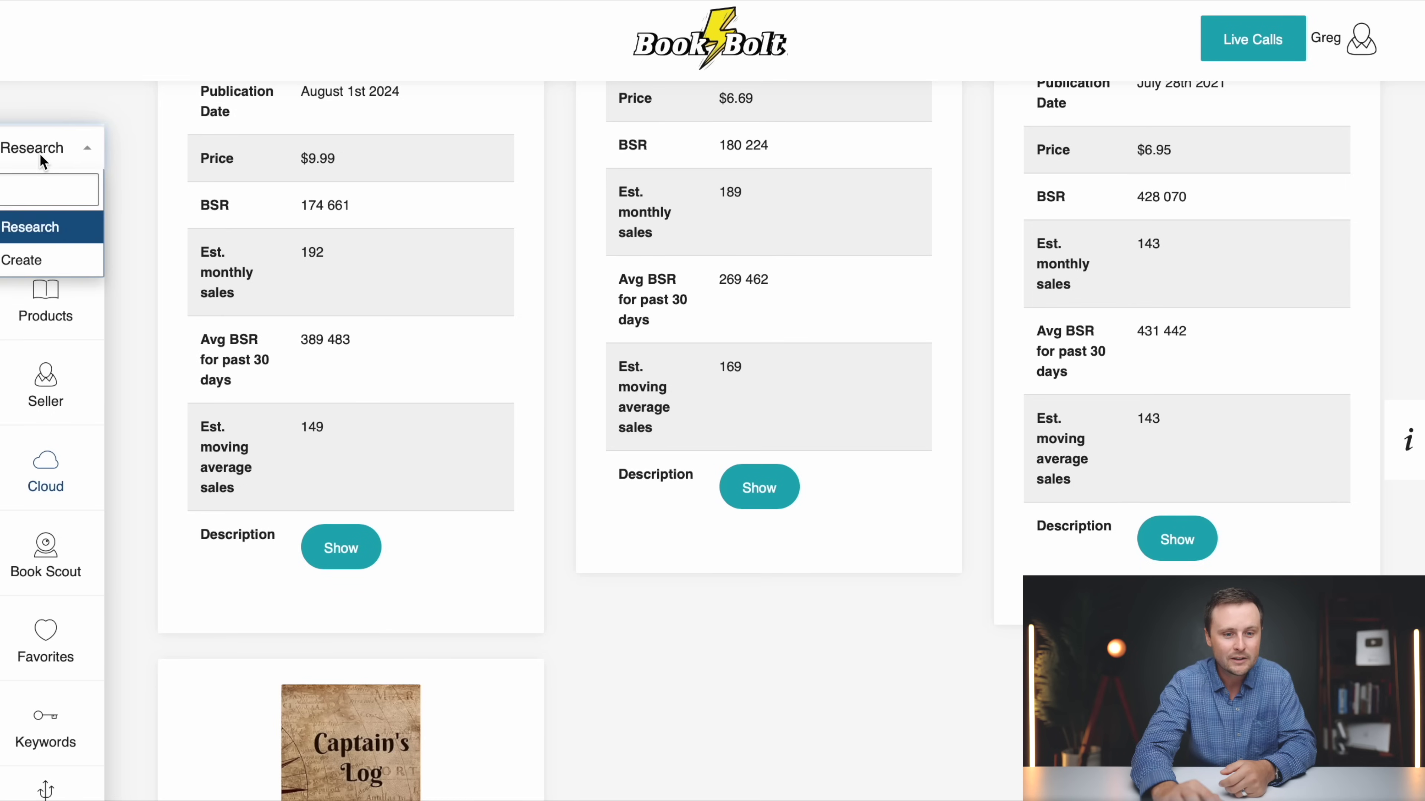
left_click(36, 260)
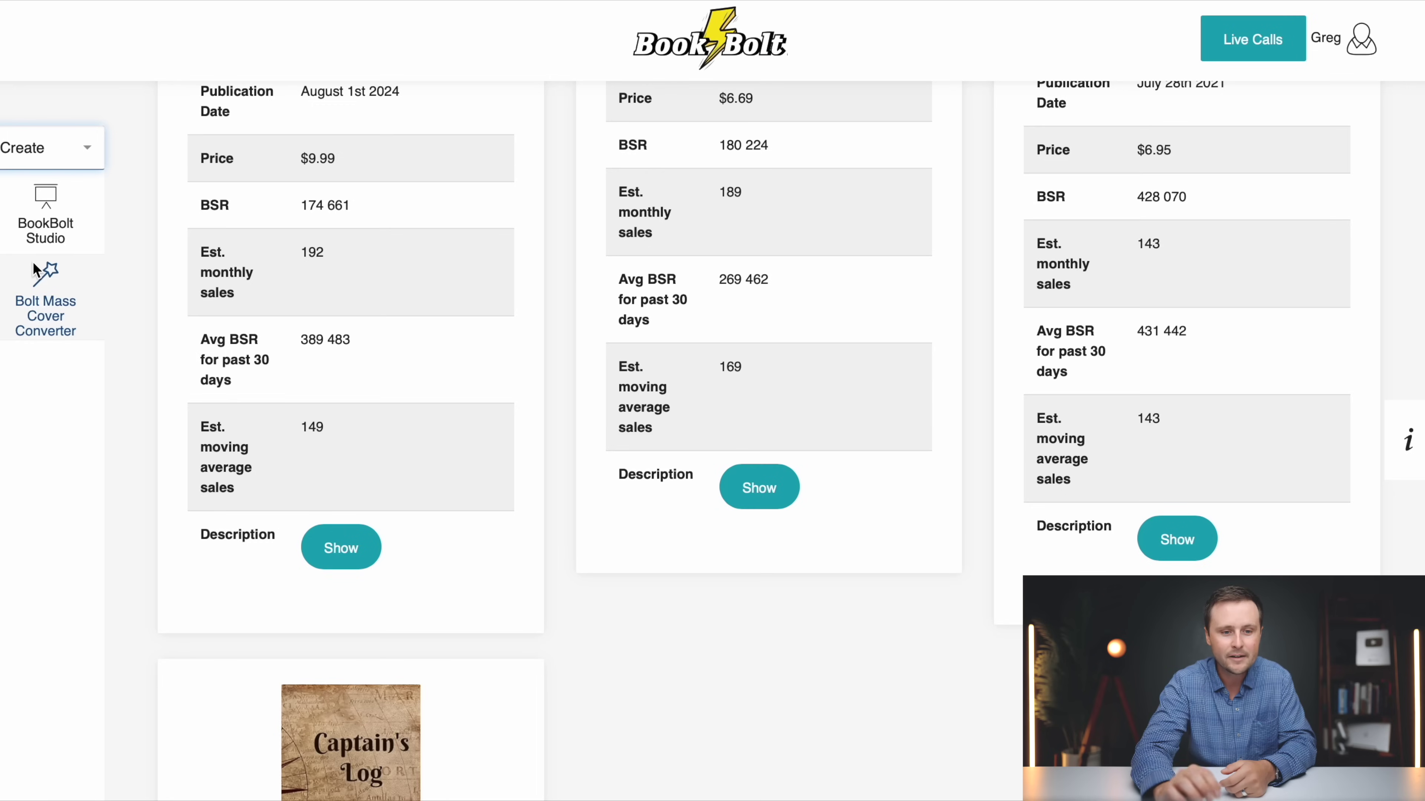
left_click(61, 226)
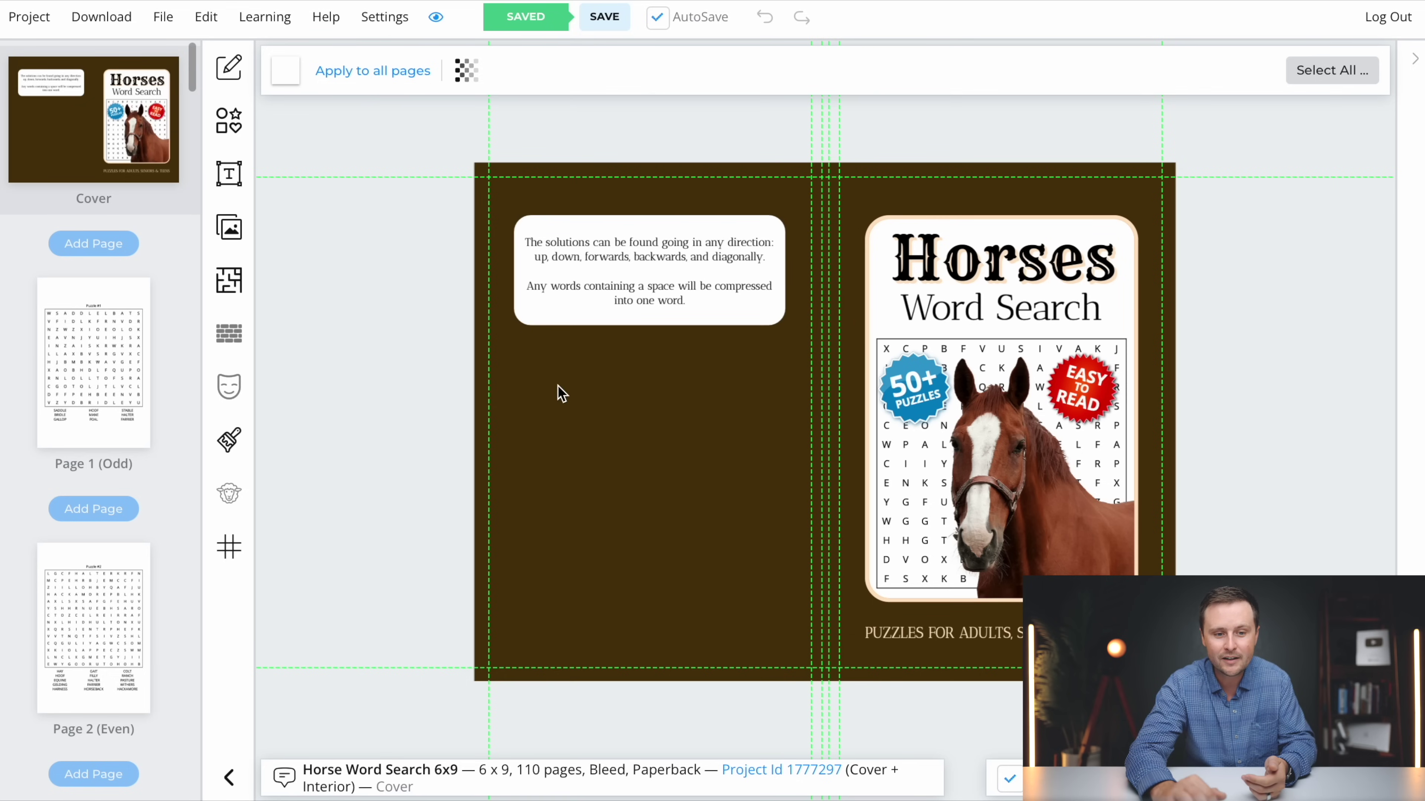
Look at the first interior page of the Horse Word Search 6x9 project and return to its cover
left_click(97, 338)
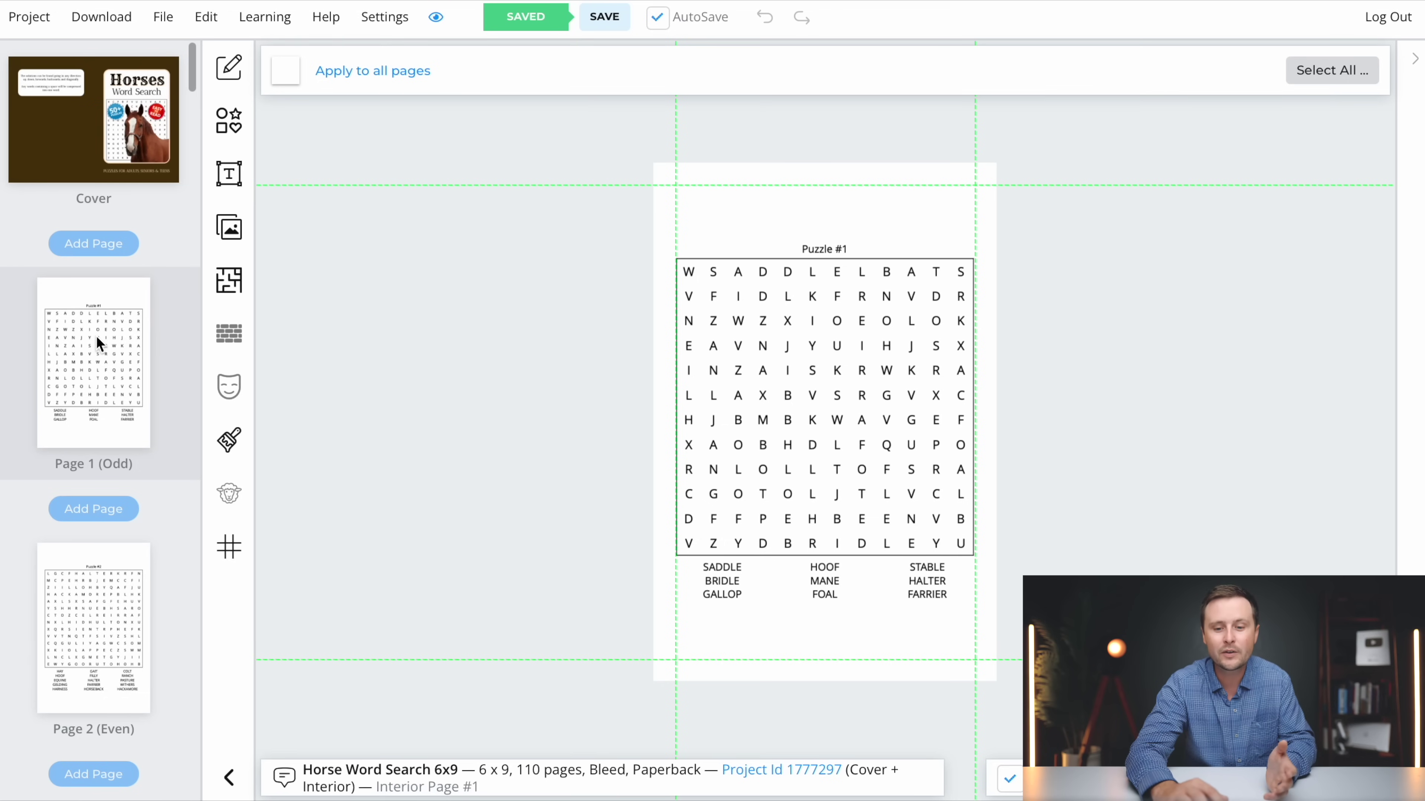
key("Up")
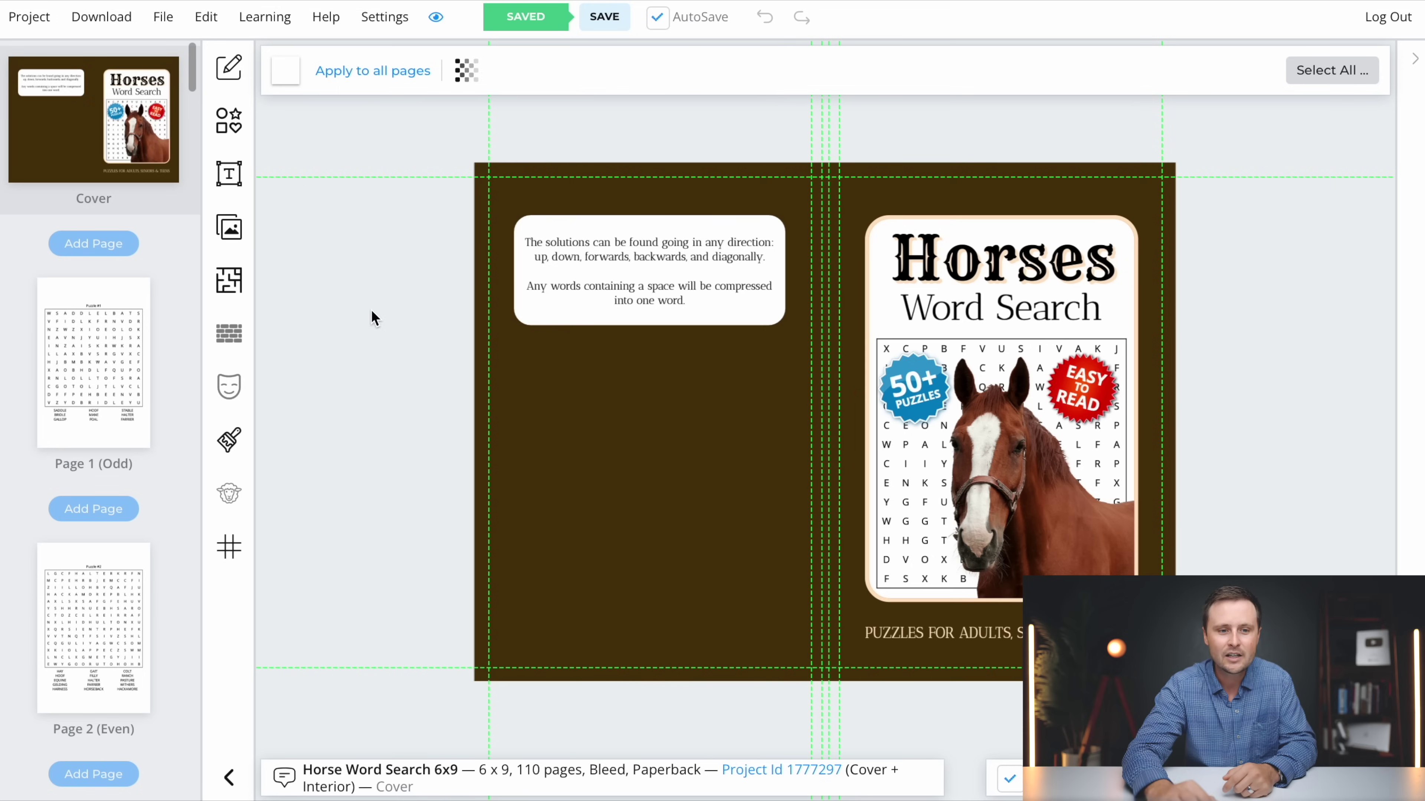
Create a paperback cover-and-interior project named Multi-Puzzle Christmas, 6 x 9 in, with black and white interior, white paper and 120 pages
left_click(38, 19)
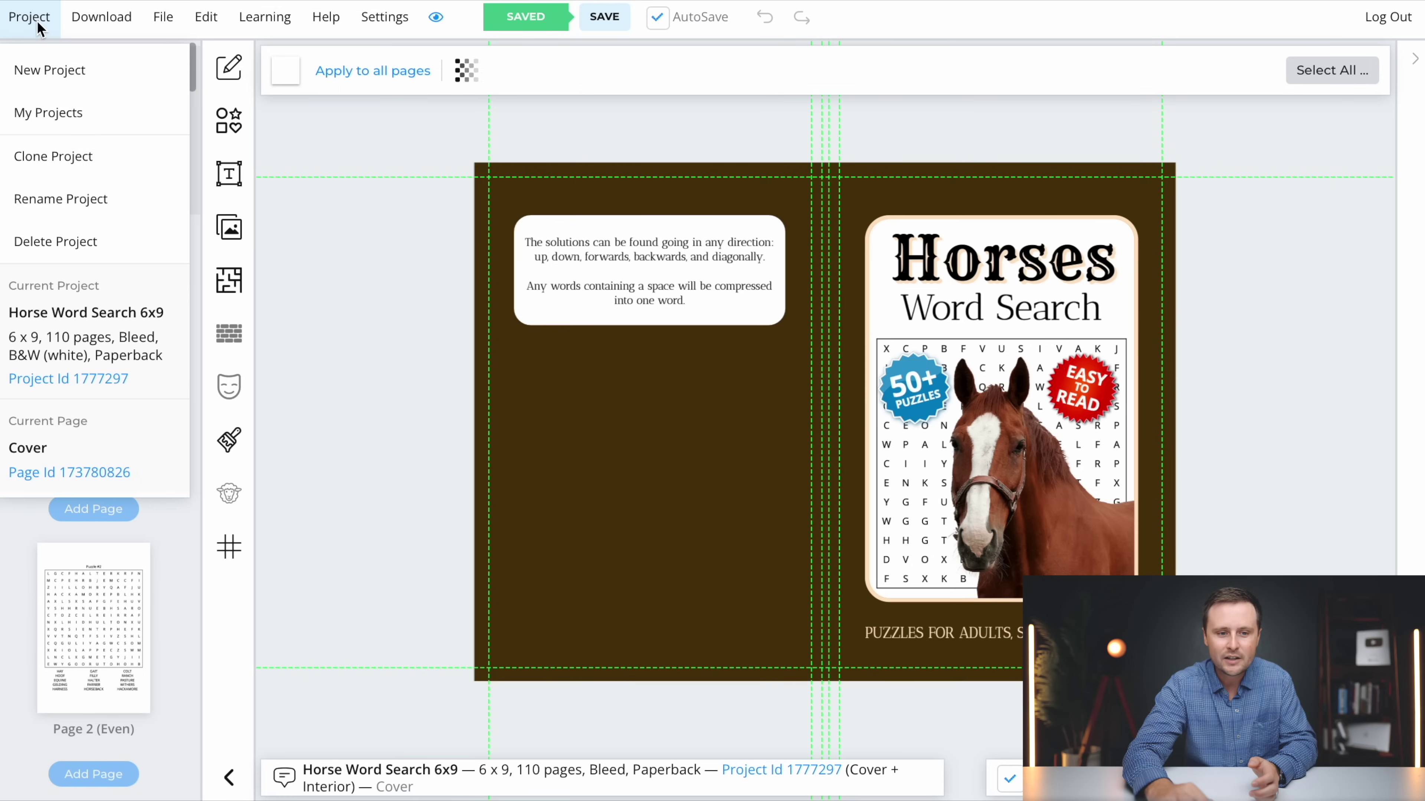
left_click(39, 63)
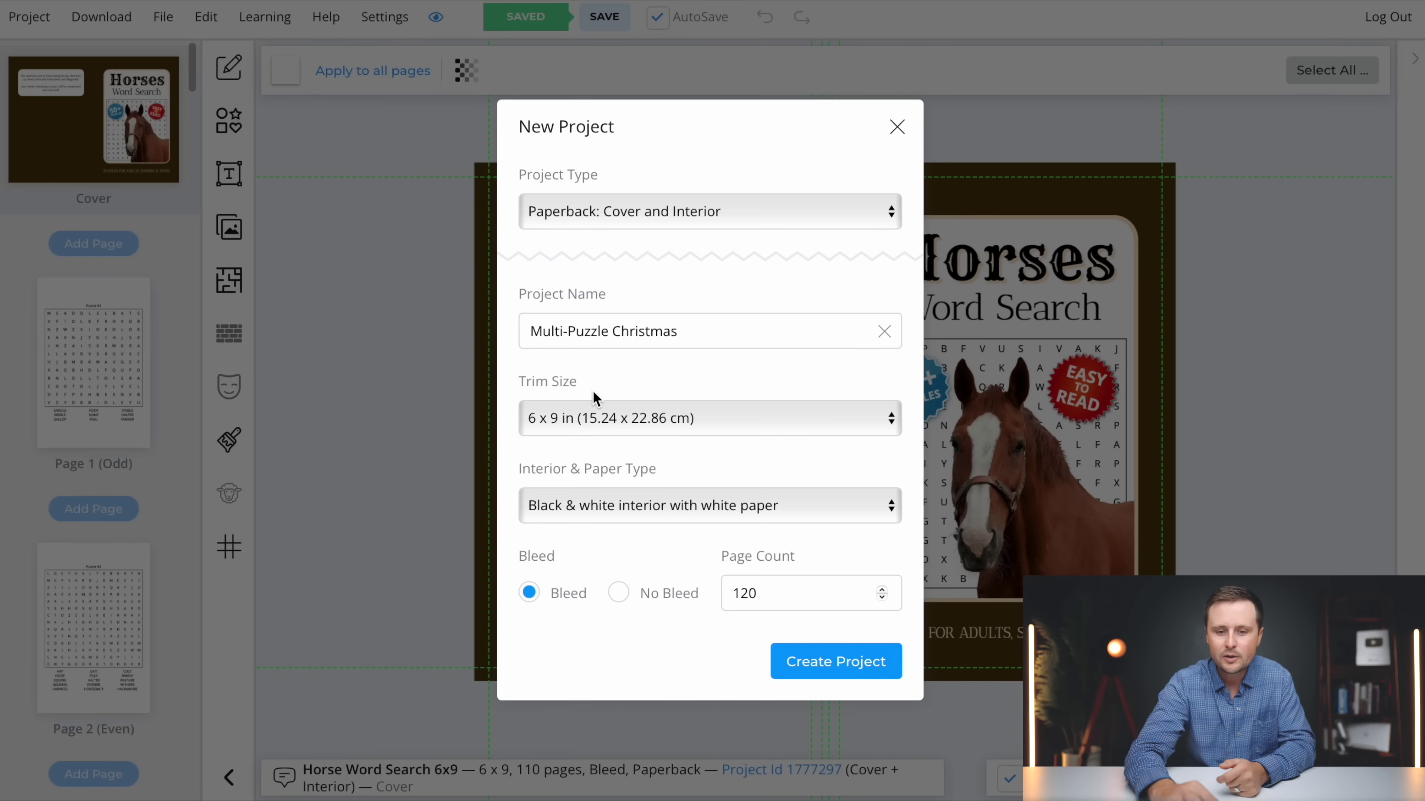
left_click(579, 417)
left_click(578, 418)
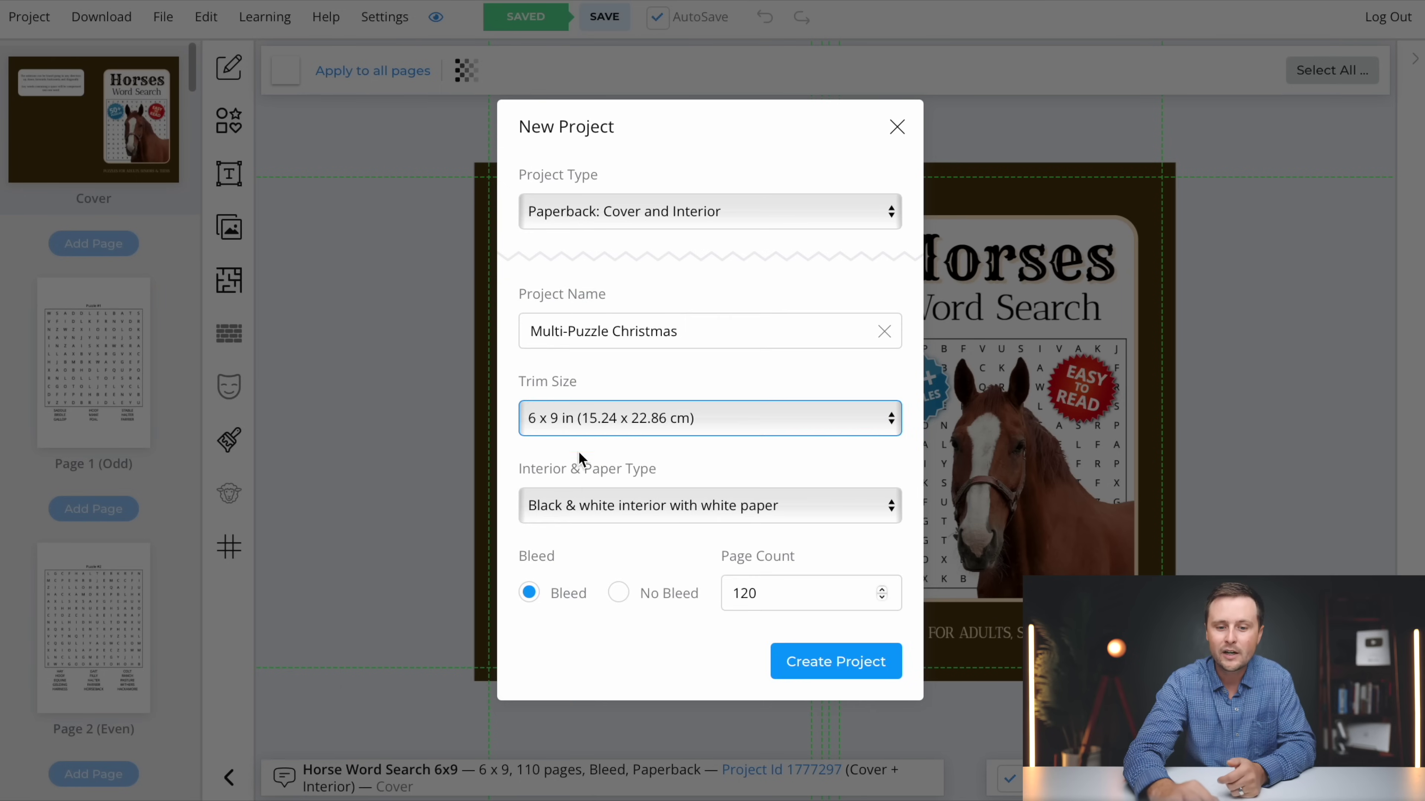
left_click(555, 508)
left_click(558, 505)
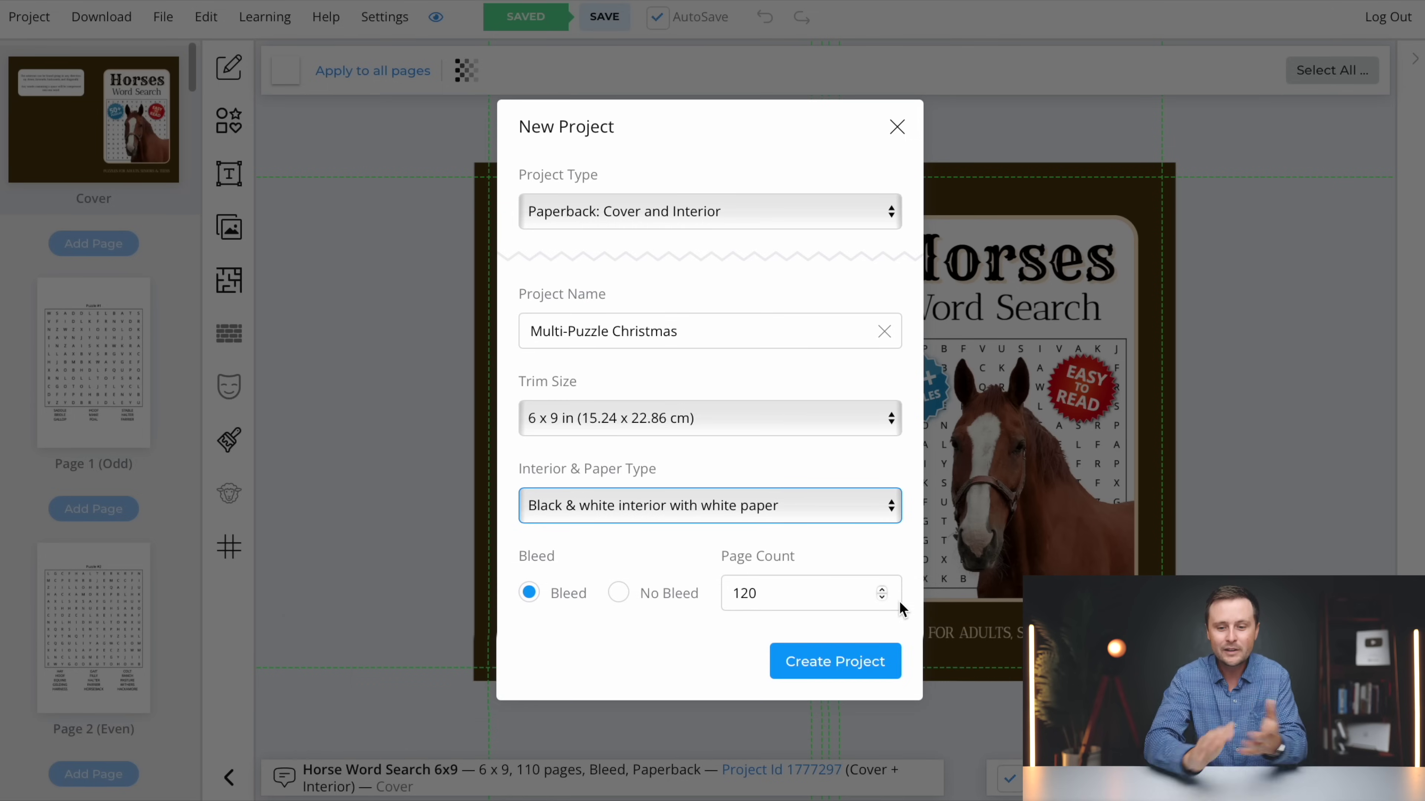
left_click(833, 664)
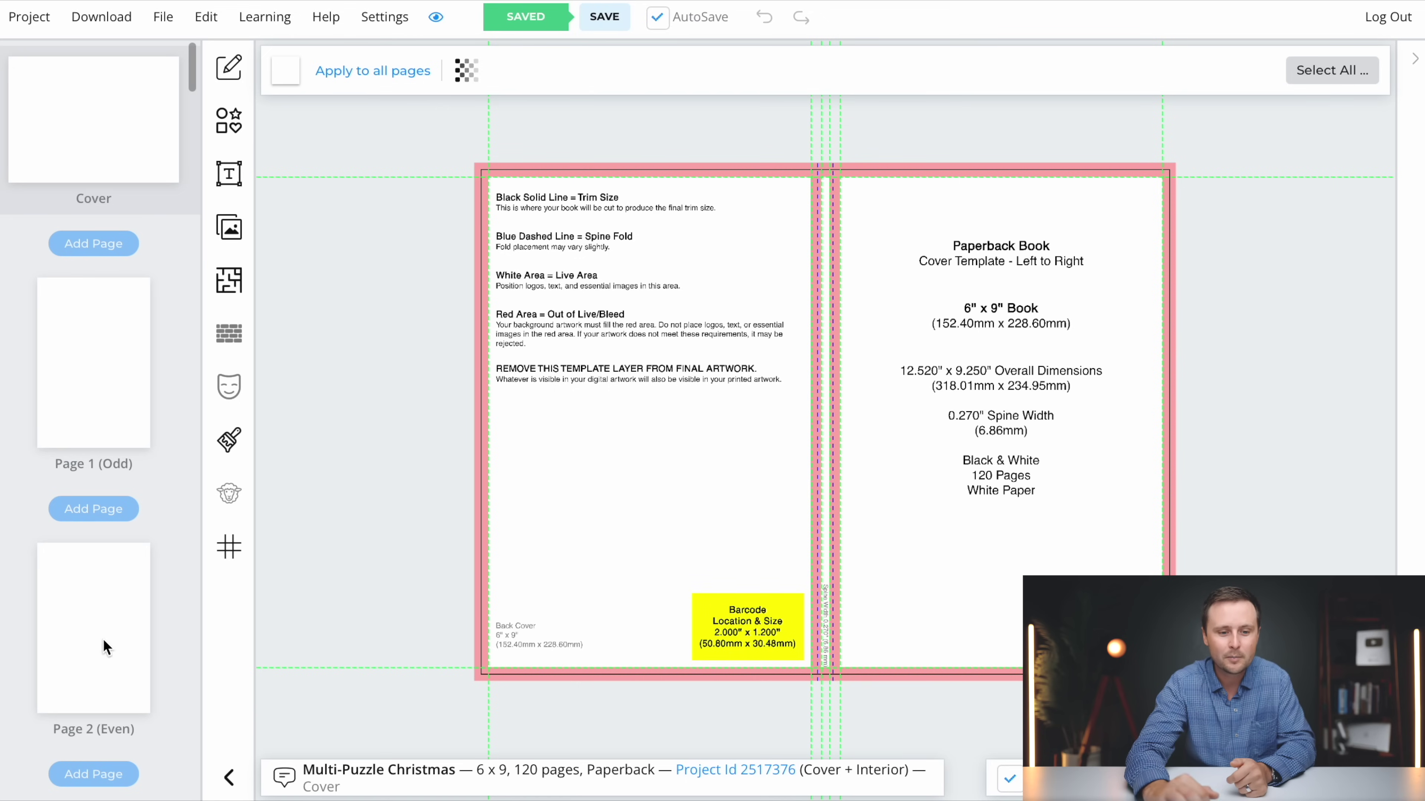
Go to interior page 1 of the new project and open the Interior Templates Library
left_click(91, 381)
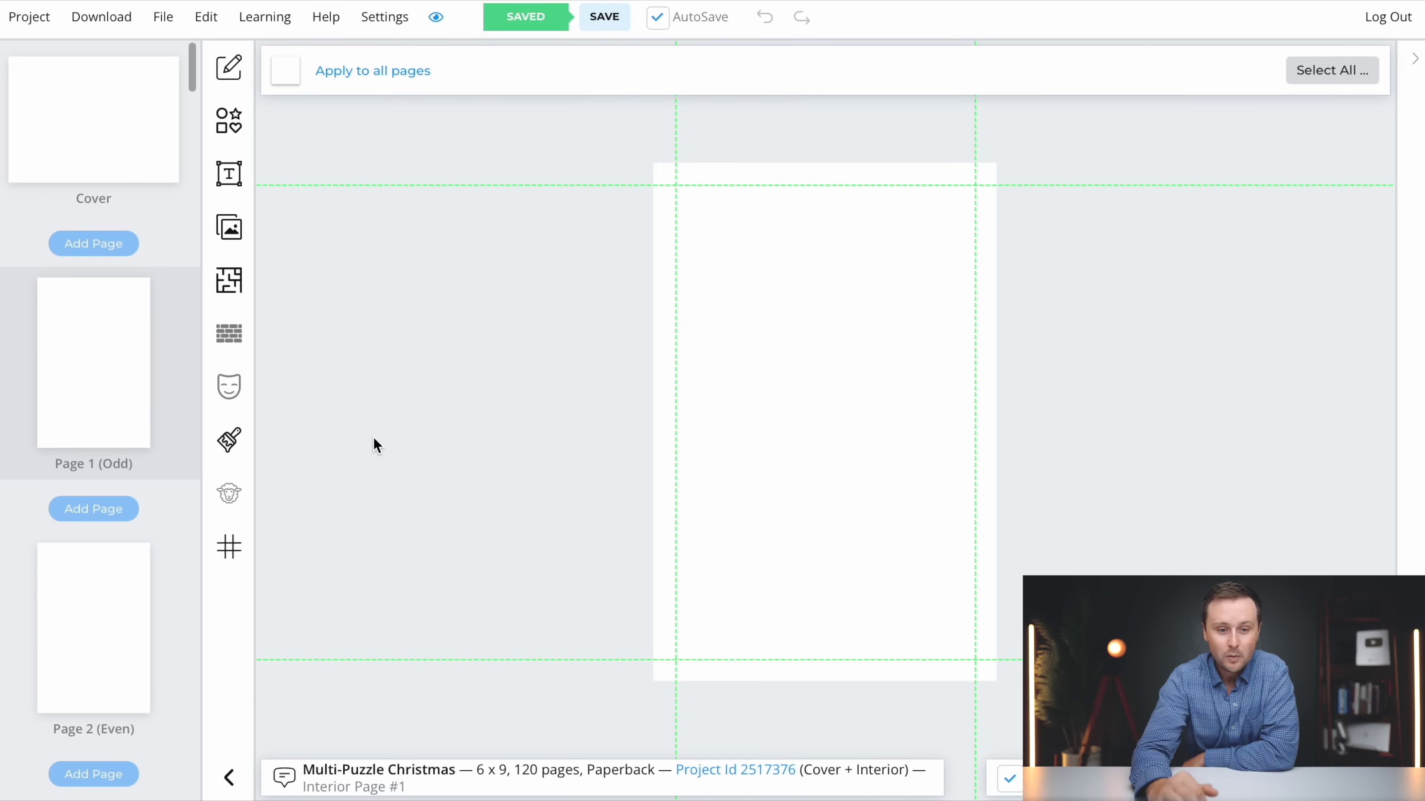
left_click(229, 281)
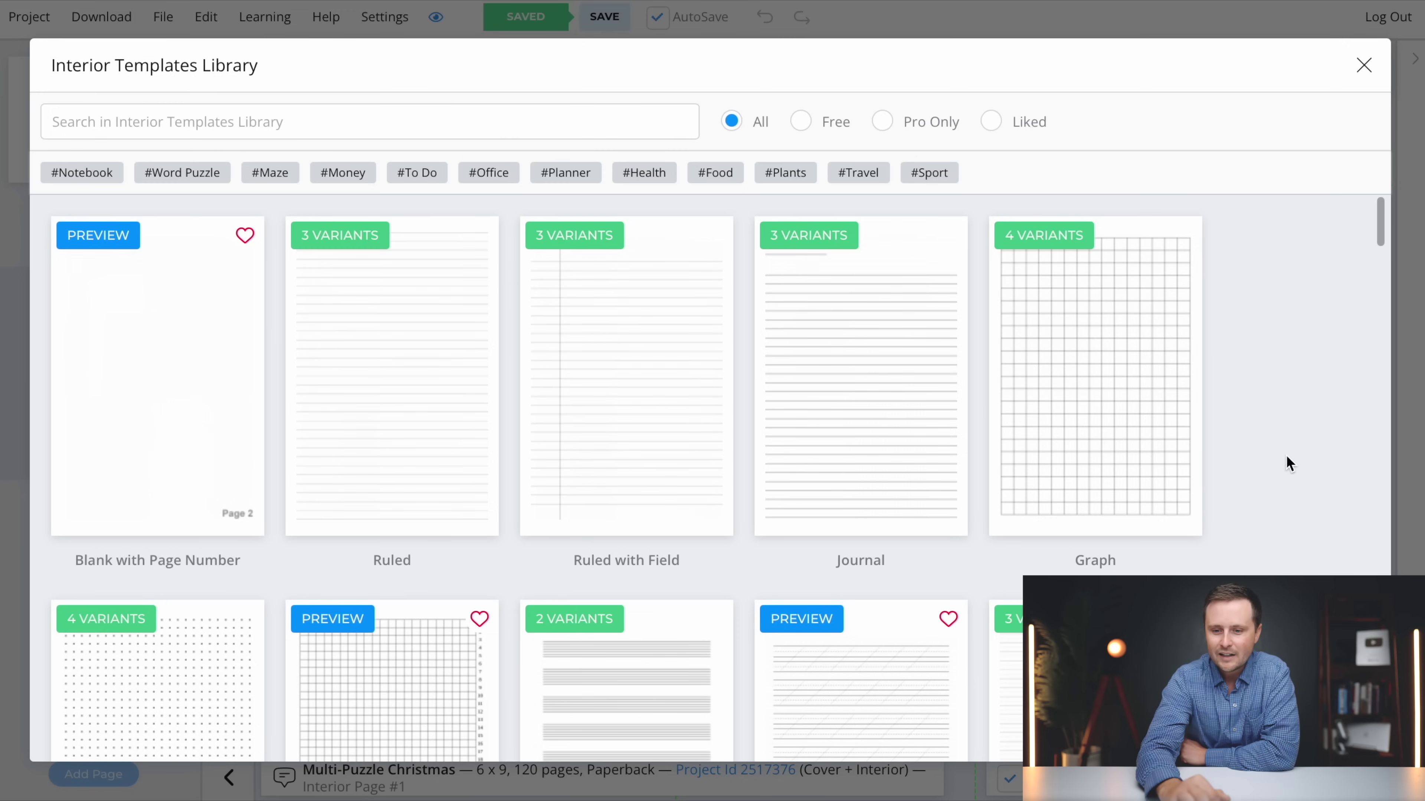
Examine the available interior templates, including the puzzles, mazes, planners, trackers and log books, to find a suitable log book layout
scroll(1291, 462, "down", 7)
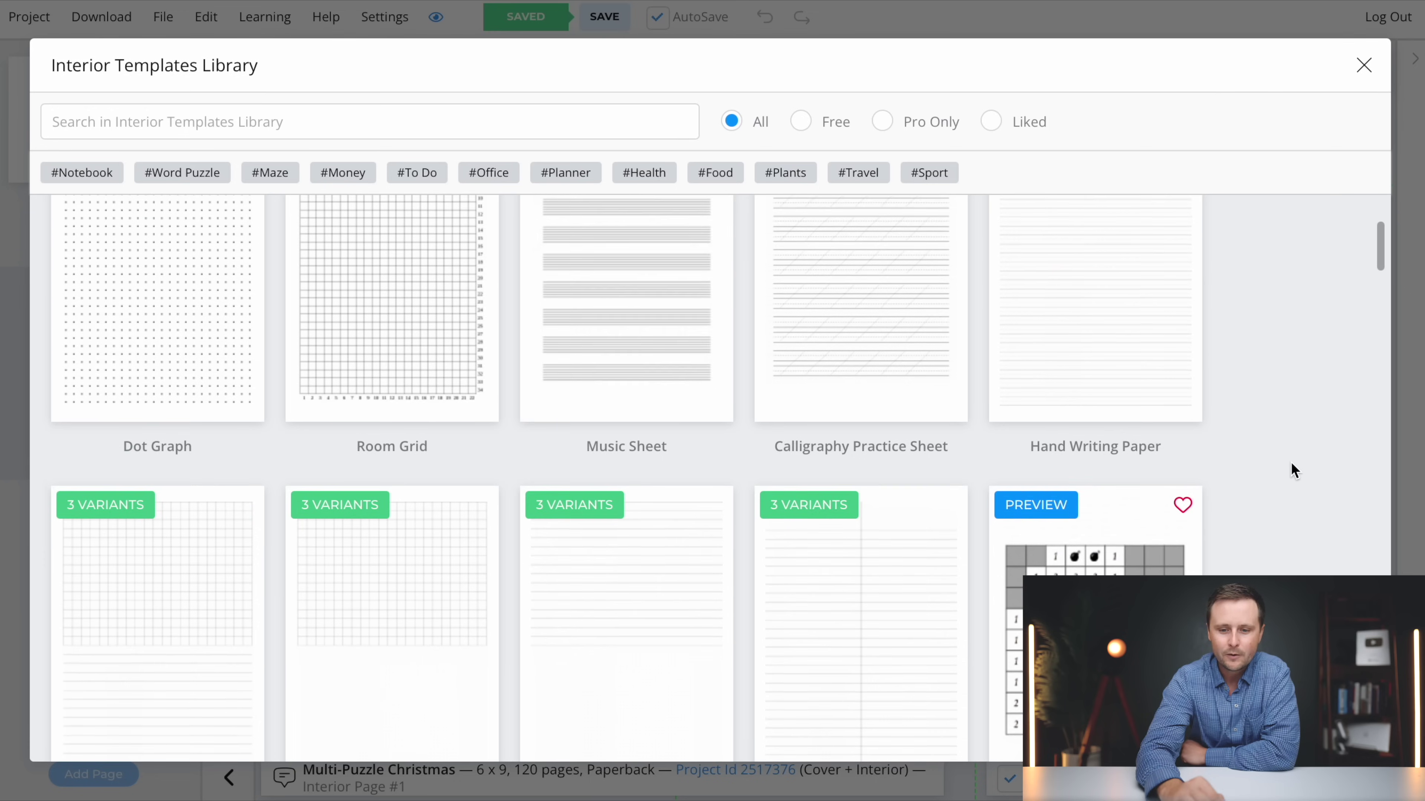
scroll(1291, 463, "down", 10)
scroll(1292, 462, "down", 8)
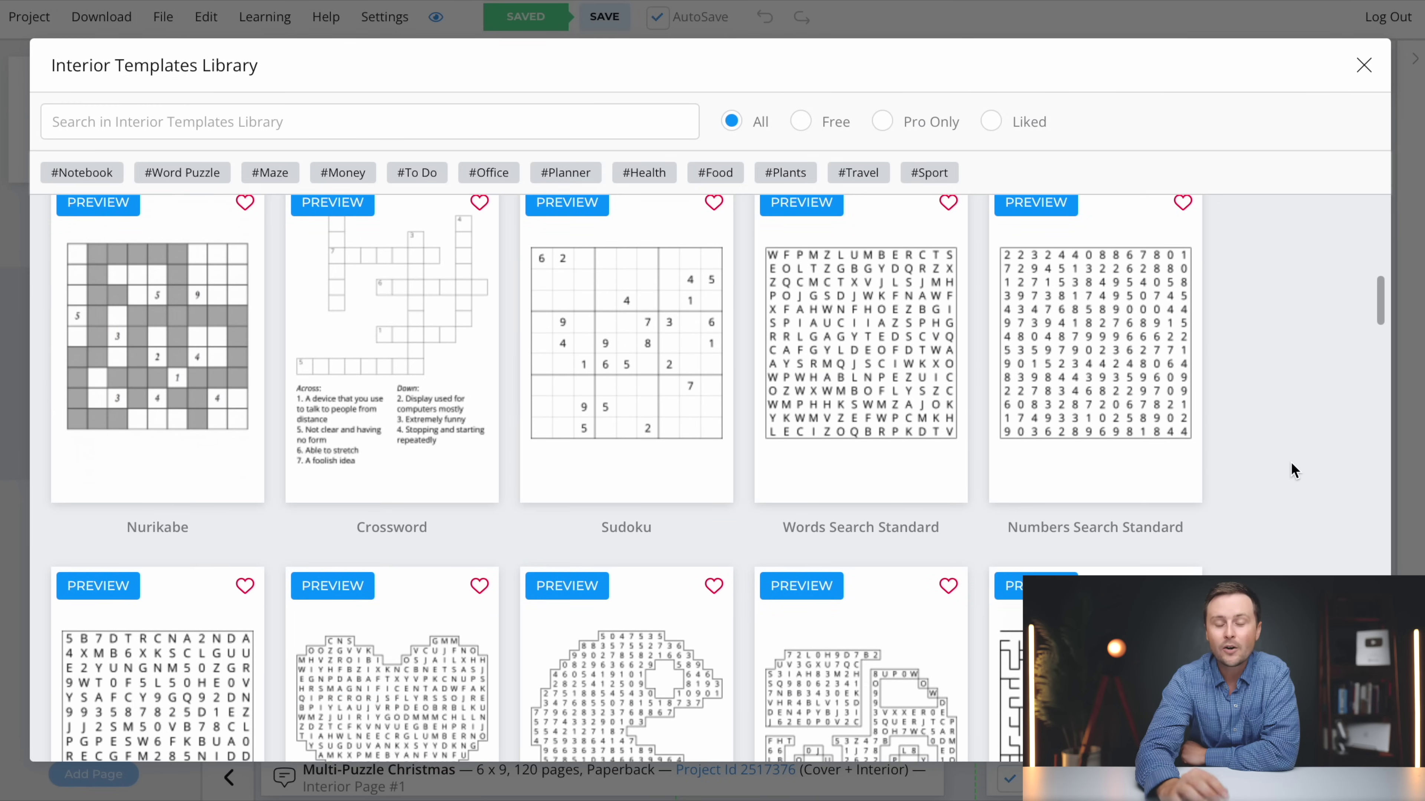
scroll(1289, 461, "up", 5)
scroll(1287, 460, "down", 9)
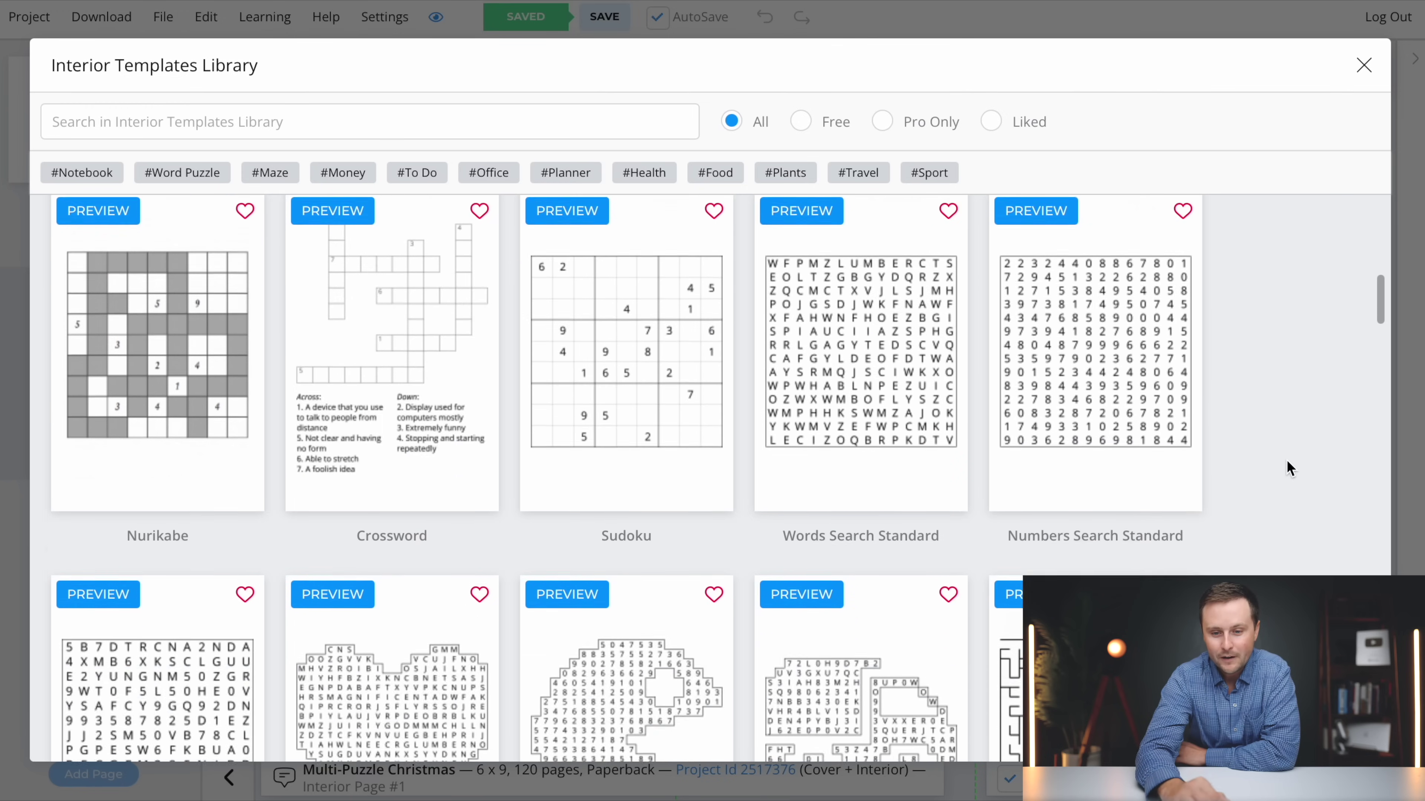
scroll(1286, 460, "down", 14)
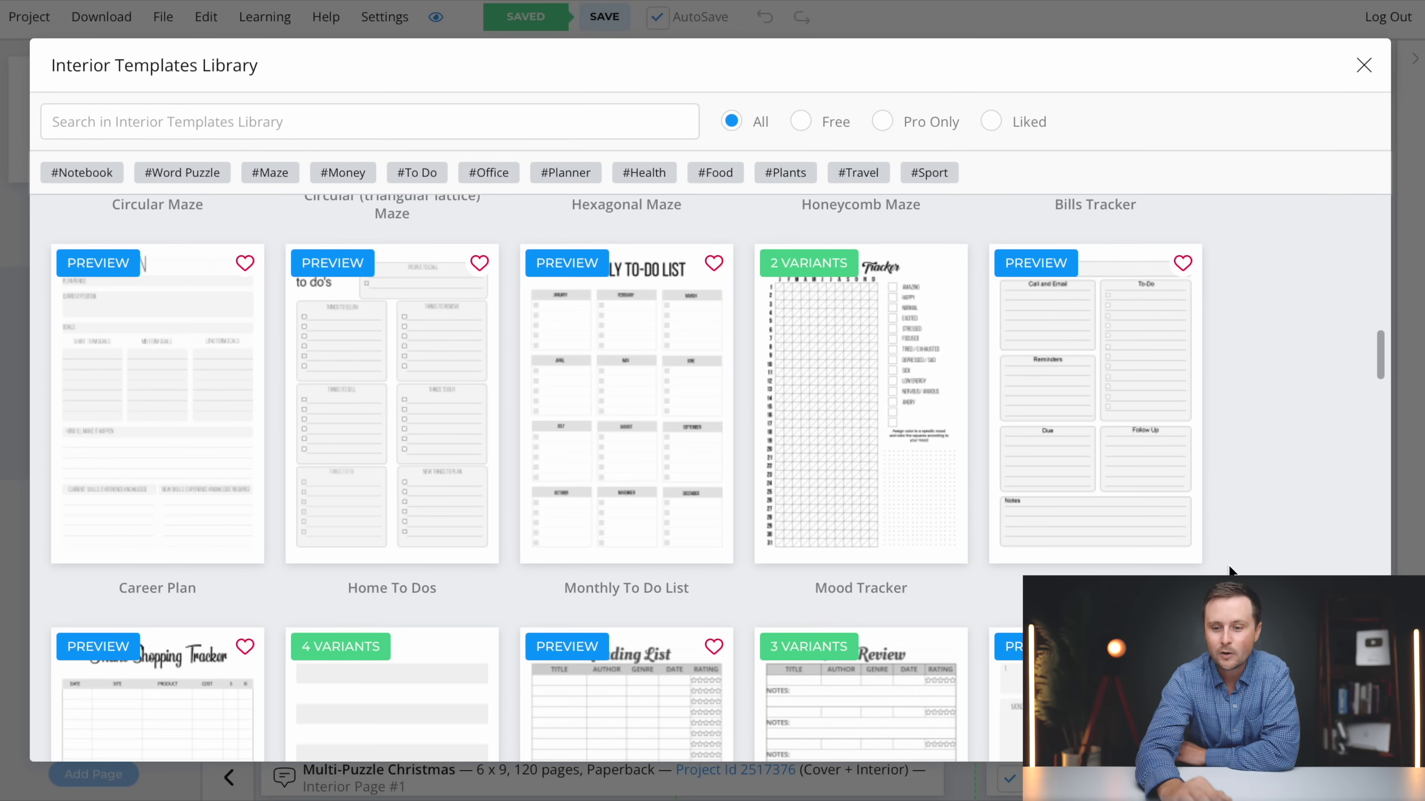
scroll(1249, 451, "up", 4)
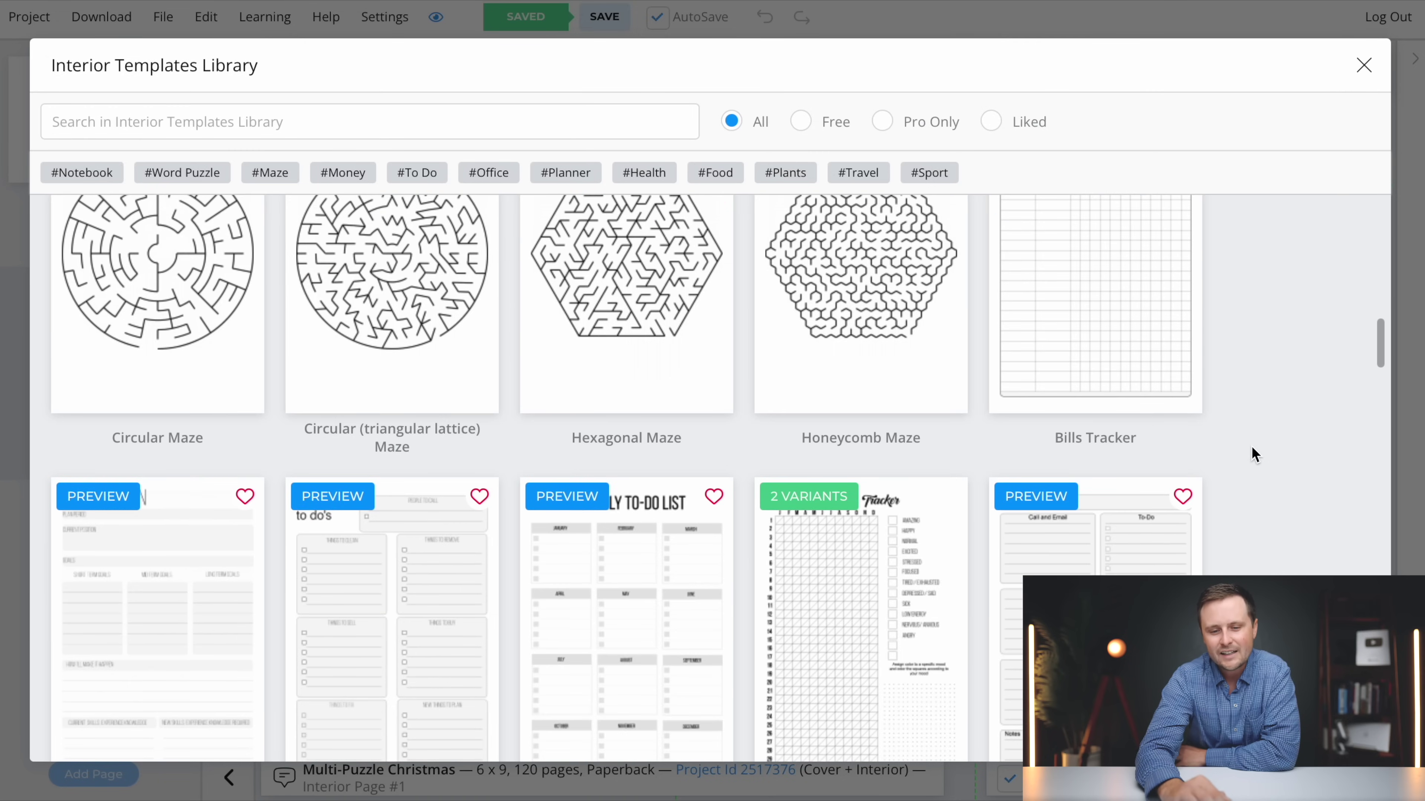
scroll(1251, 448, "down", 18)
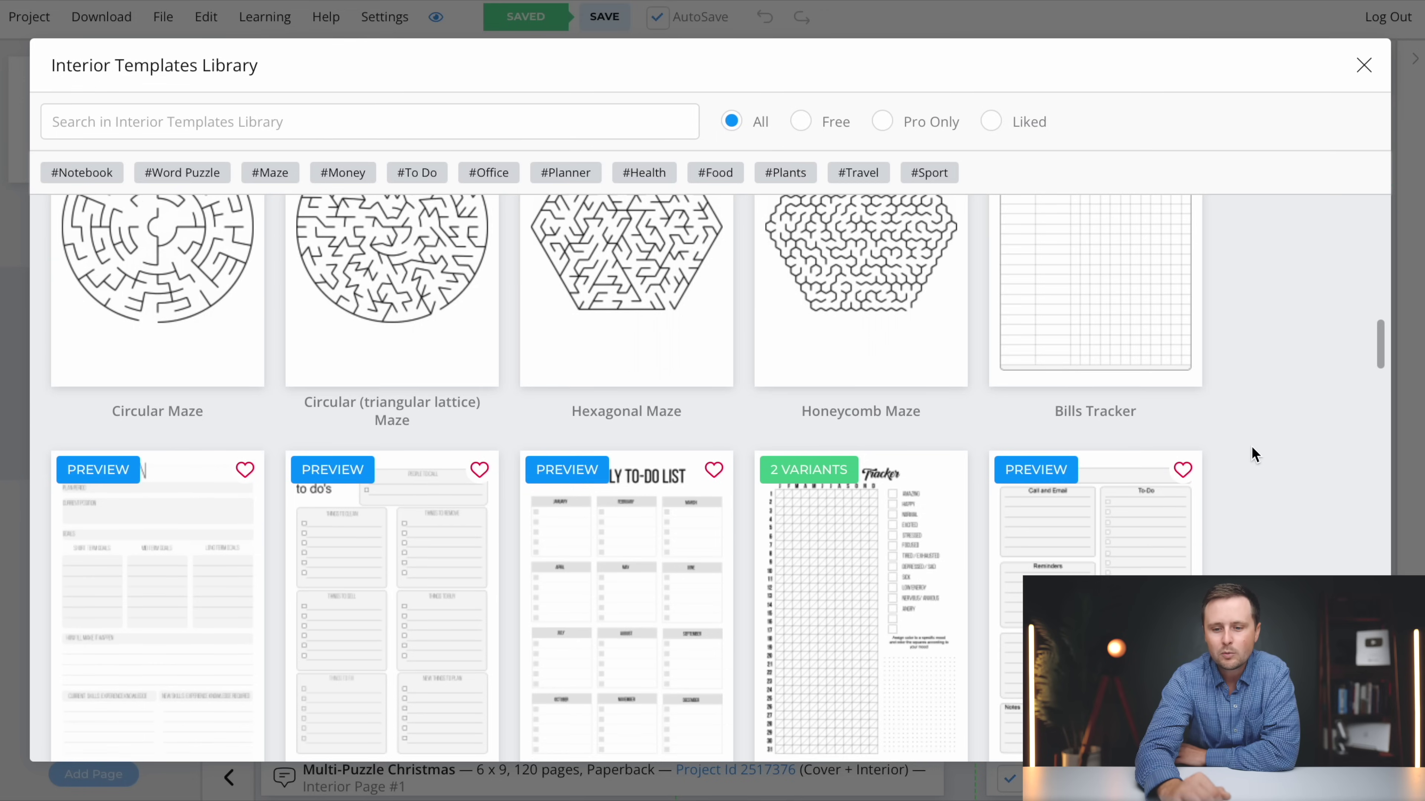
scroll(1254, 453, "up", 20)
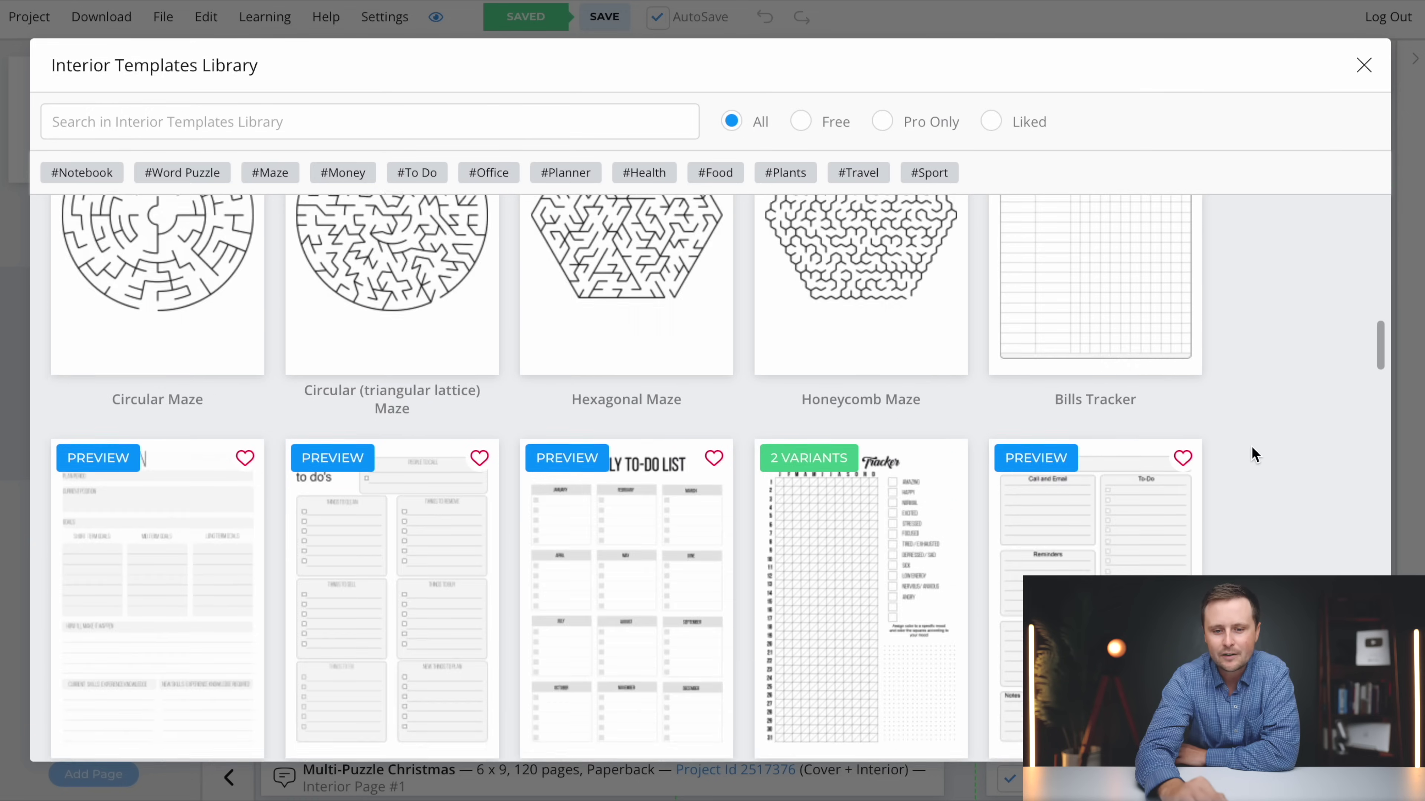
scroll(481, 362, "up", 5)
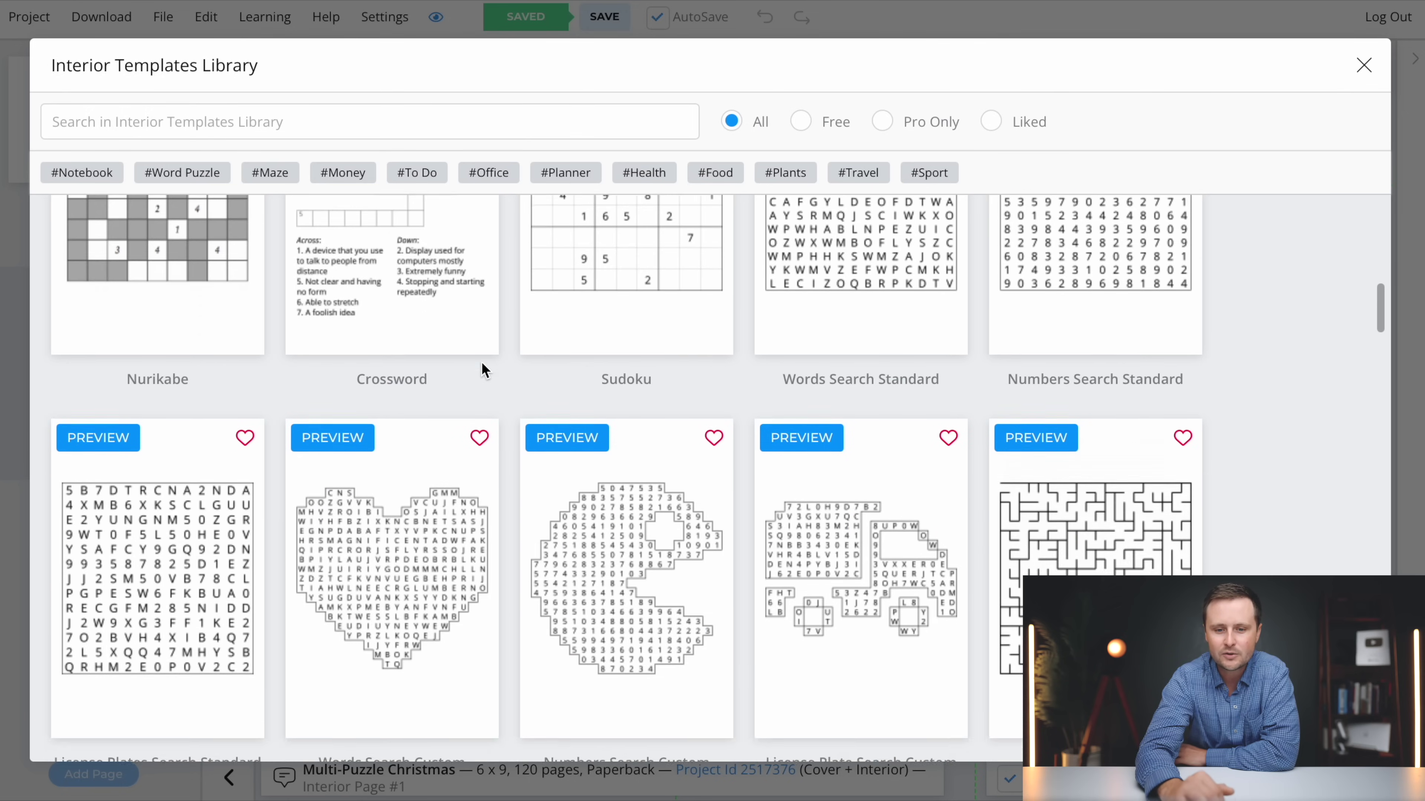
scroll(481, 362, "up", 15)
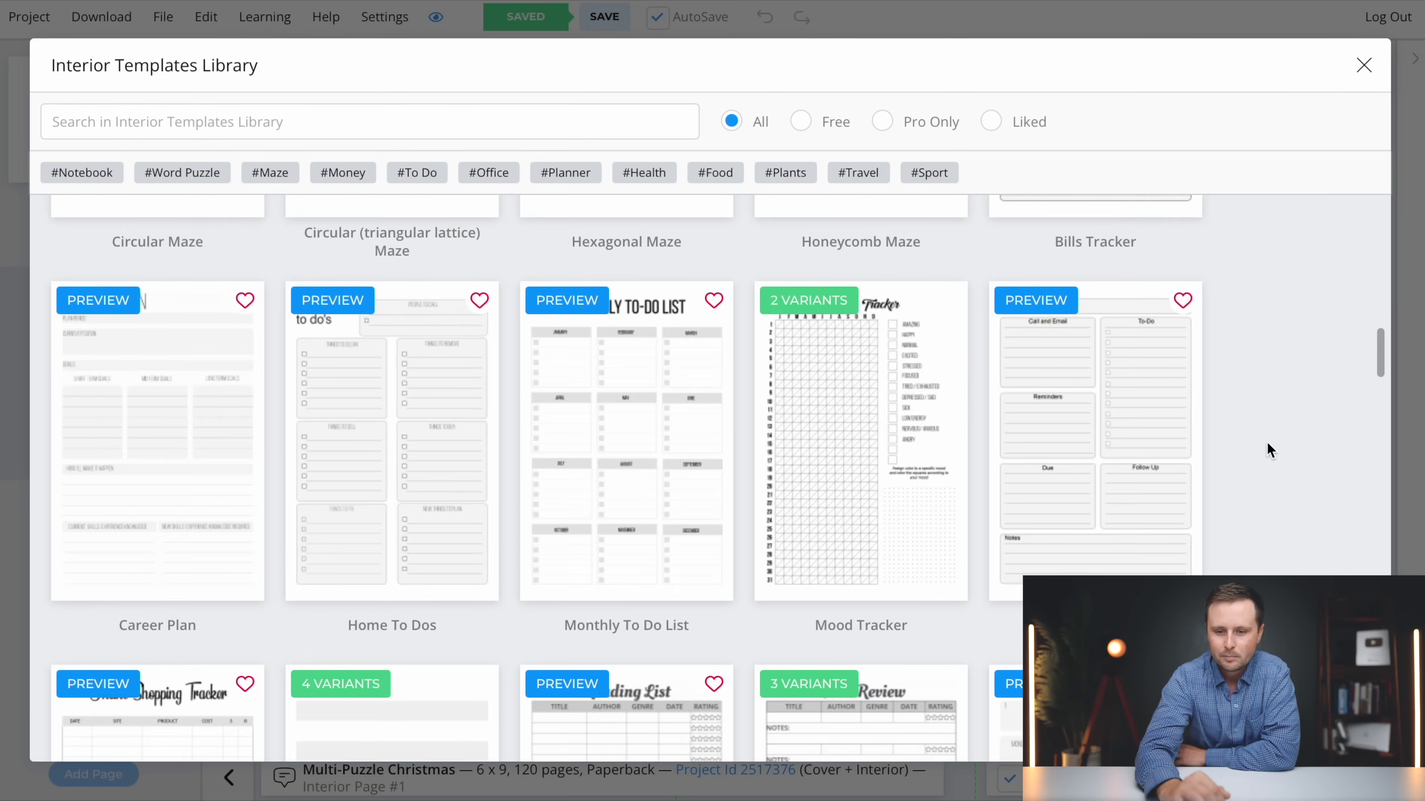
scroll(1322, 391, "down", 5)
left_click_drag(1377, 369, 1380, 412)
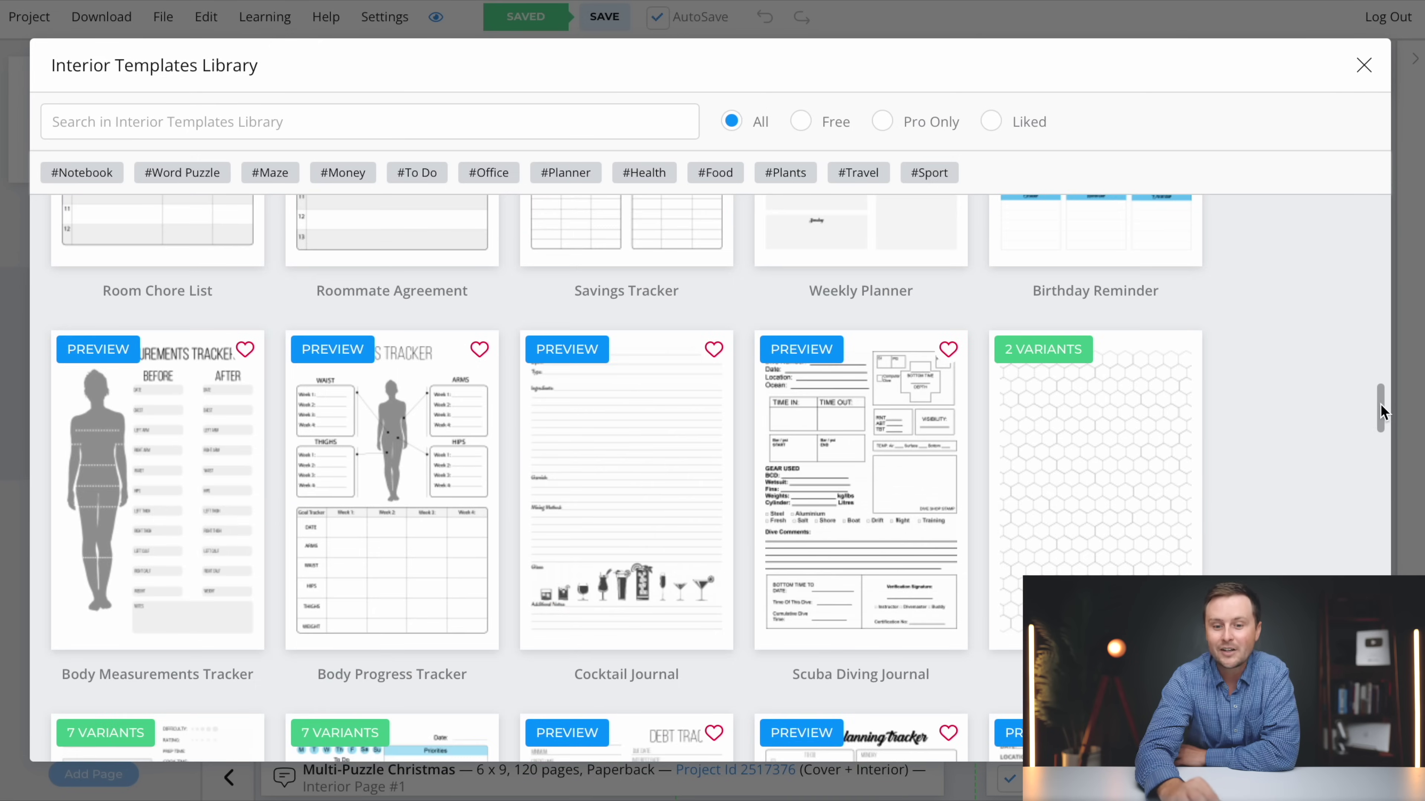
scroll(1299, 435, "down", 2)
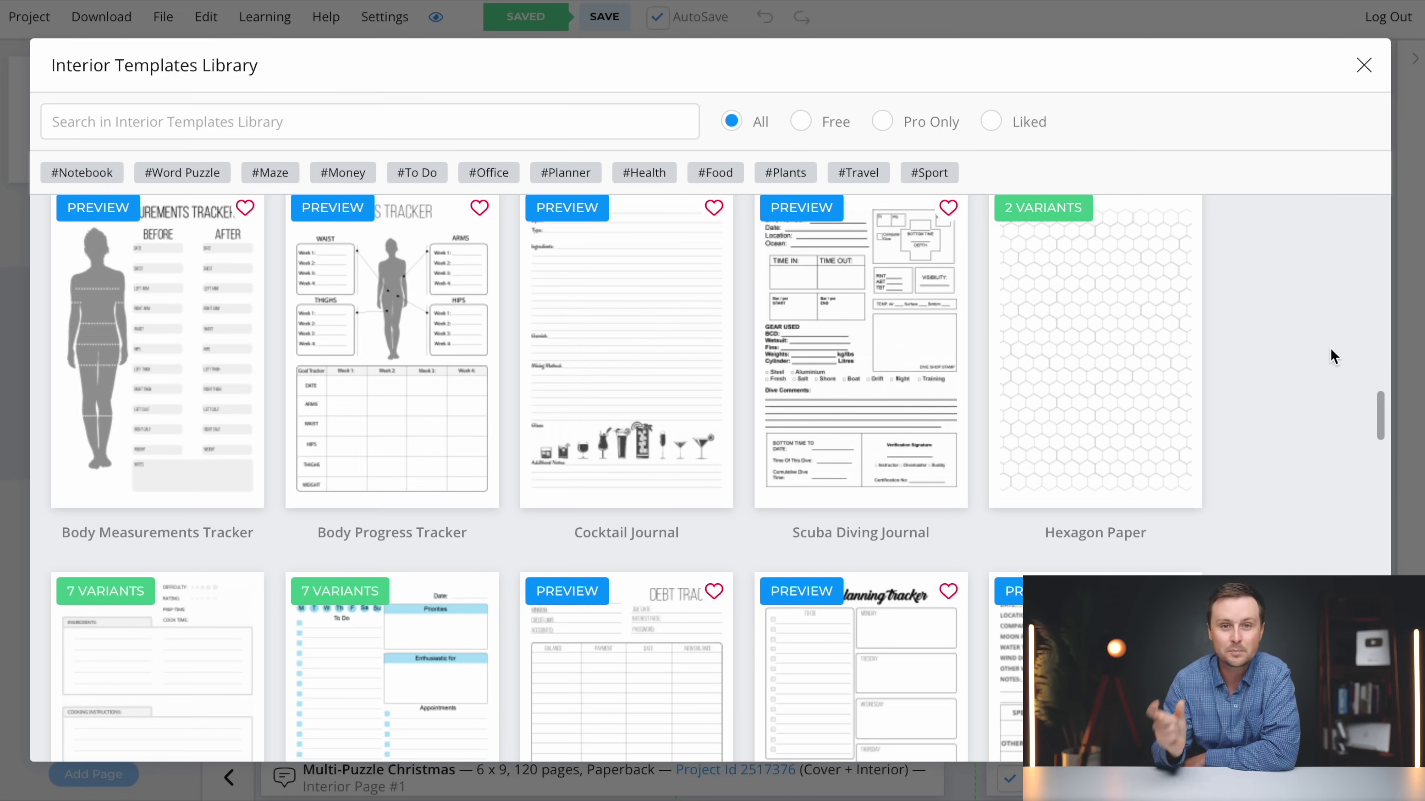
scroll(1330, 350, "down", 3)
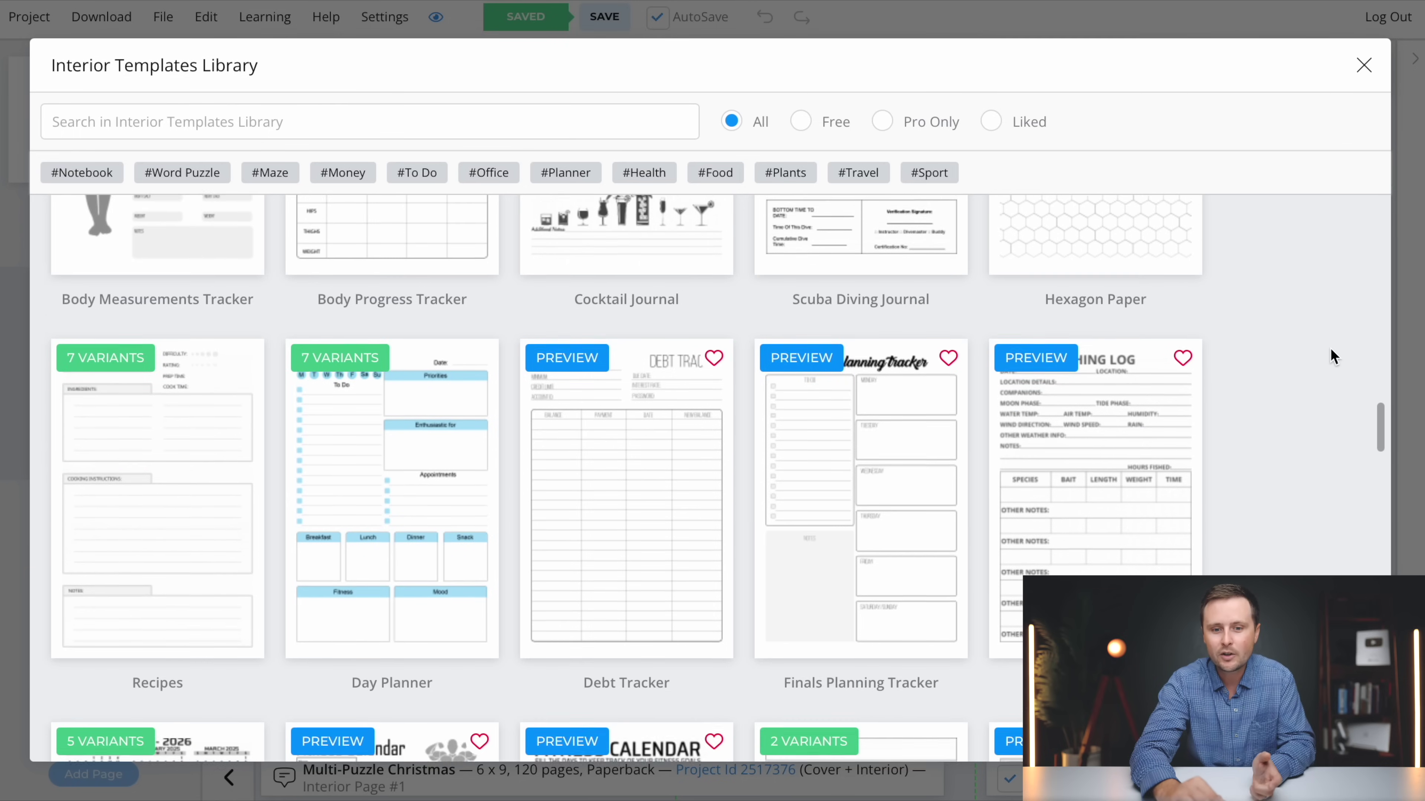
scroll(1331, 348, "down", 2)
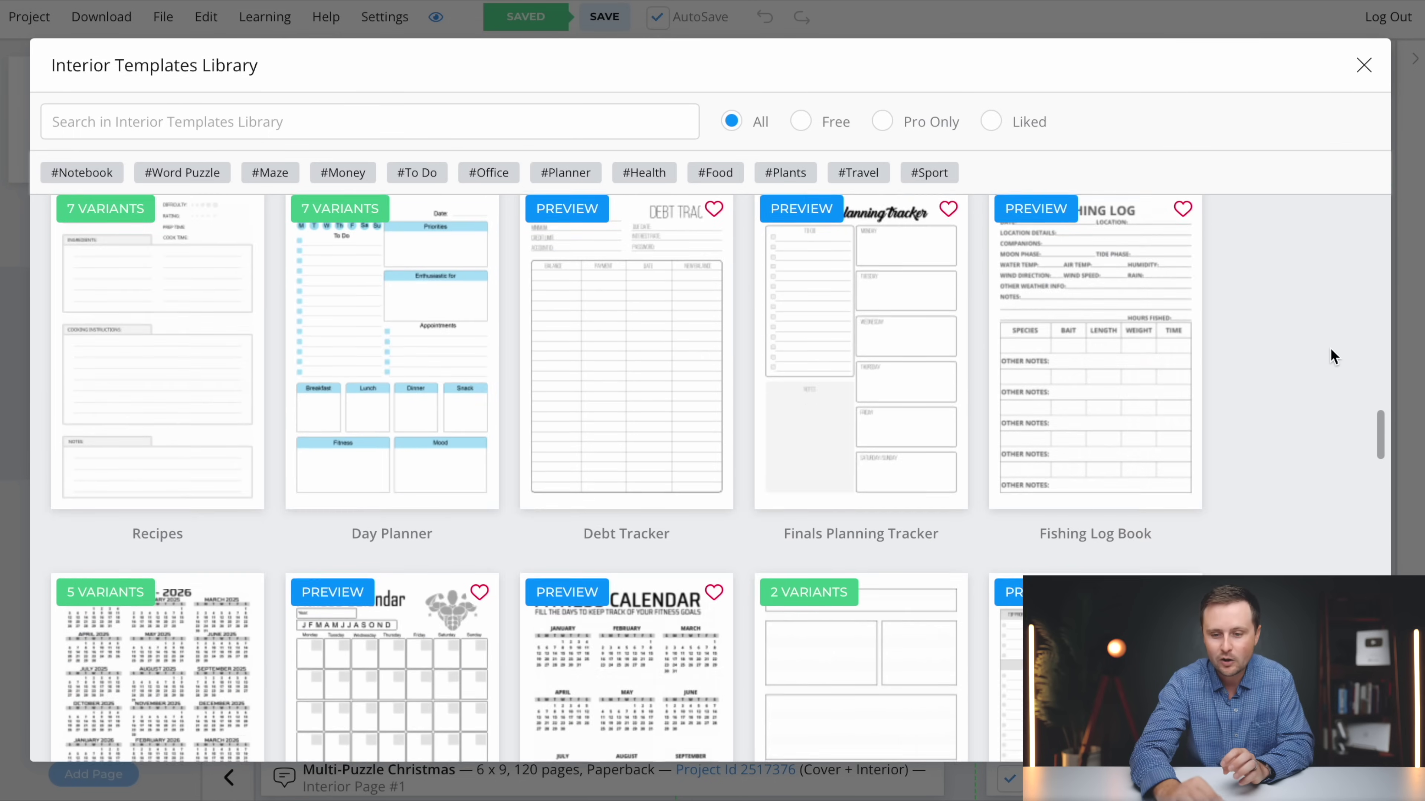
scroll(1333, 356, "down", 2)
scroll(1333, 356, "up", 4)
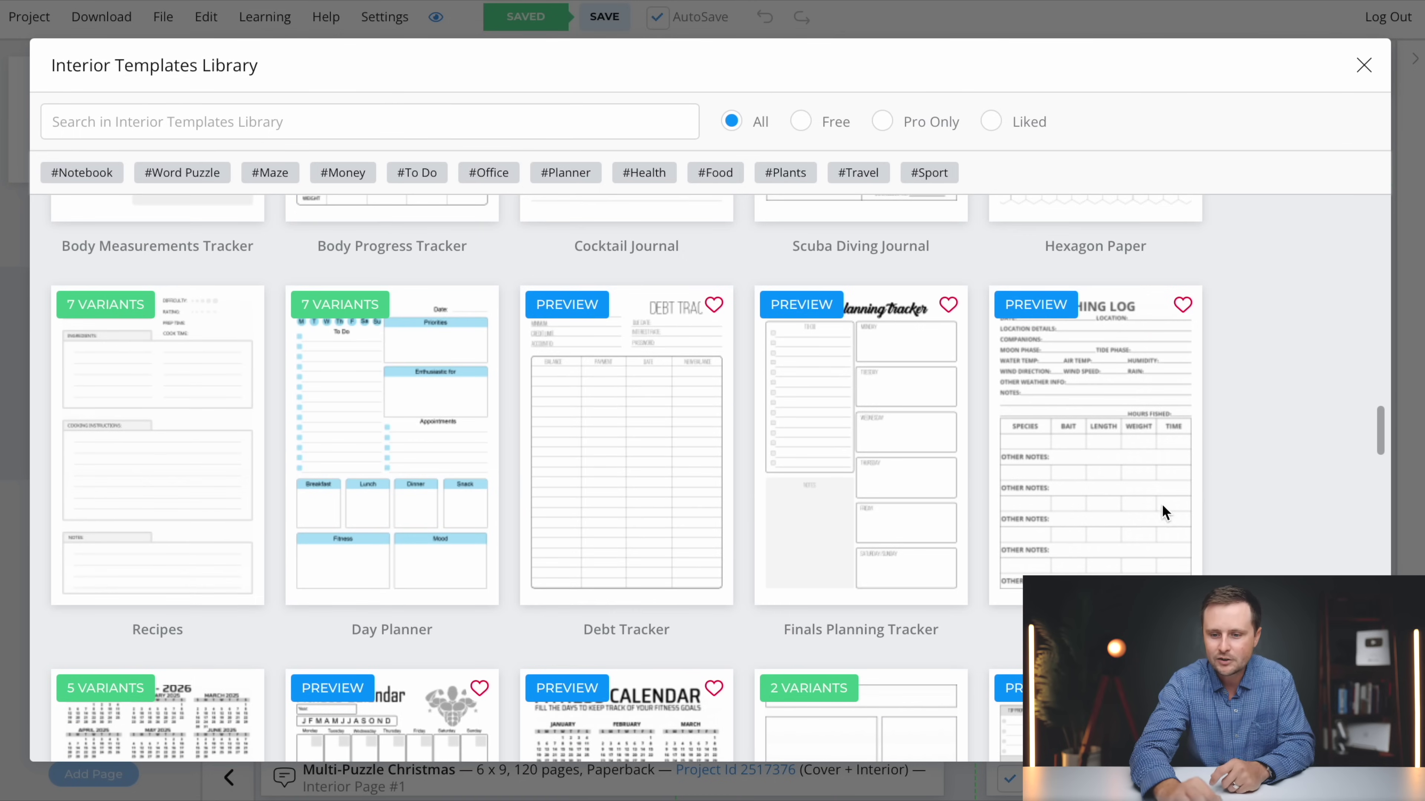
Apply the Fishing Log Book template to all 120 interior pages, excluding the cover, following Amazon KDP Guidelines and keeping the aspect ratio
left_click(1100, 458)
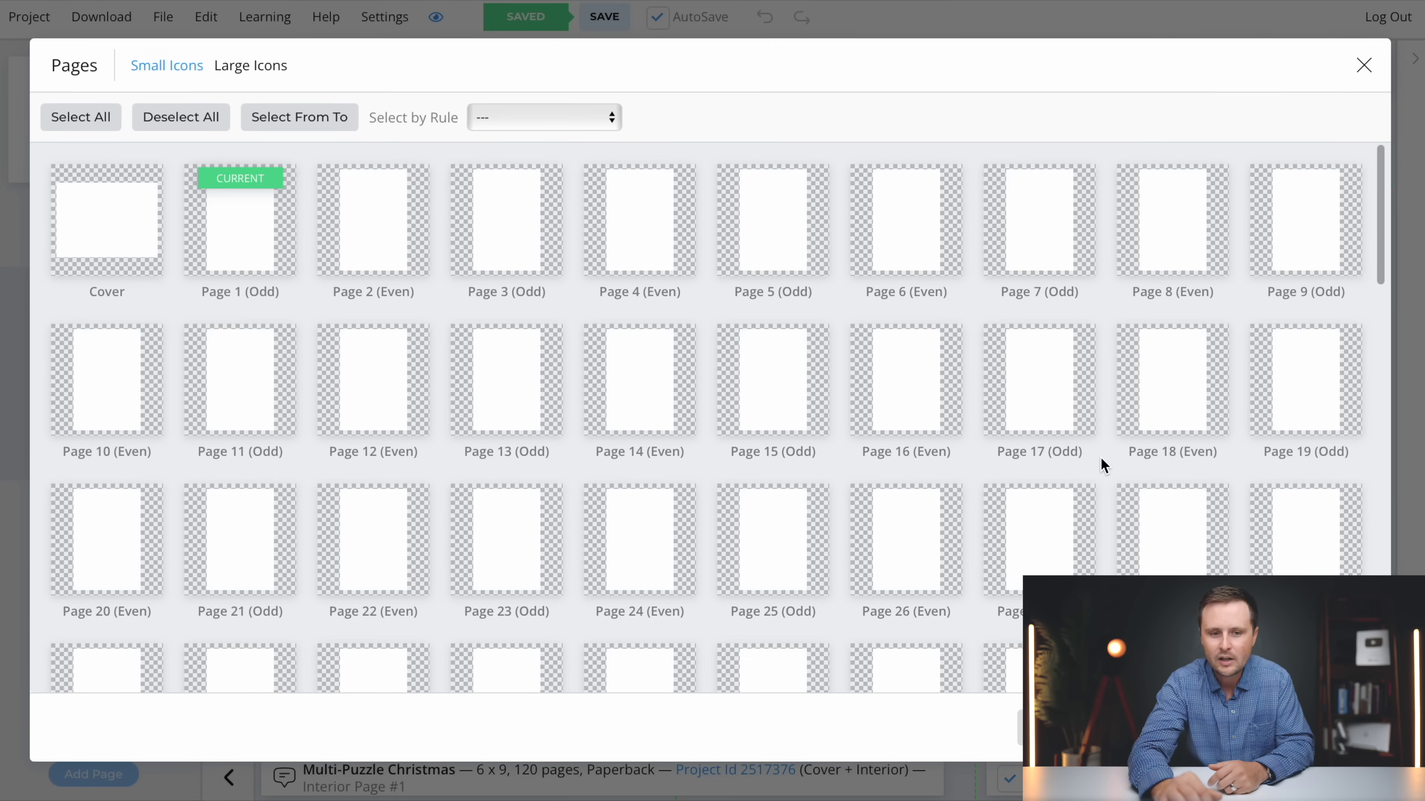
left_click(81, 116)
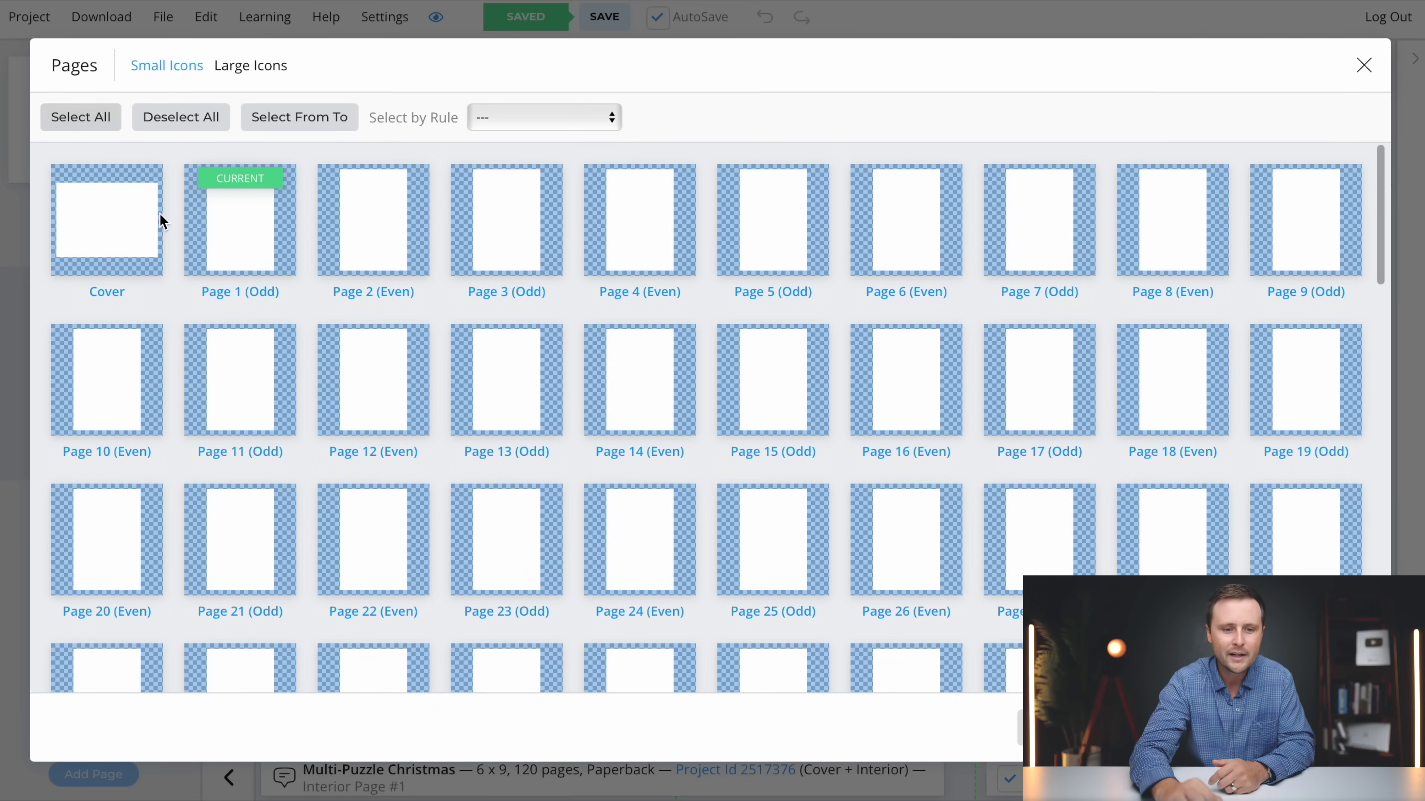
left_click(106, 218)
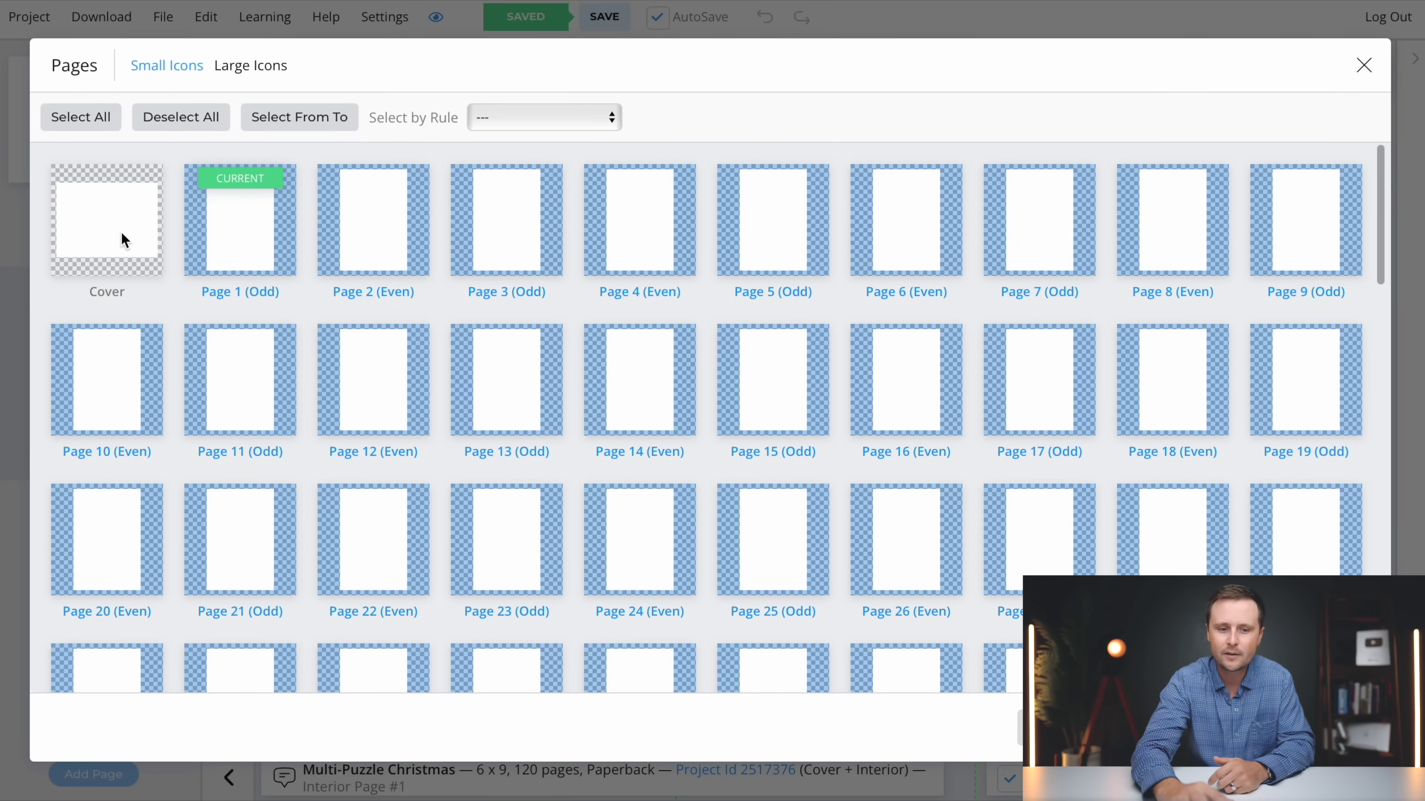
left_click(1259, 732)
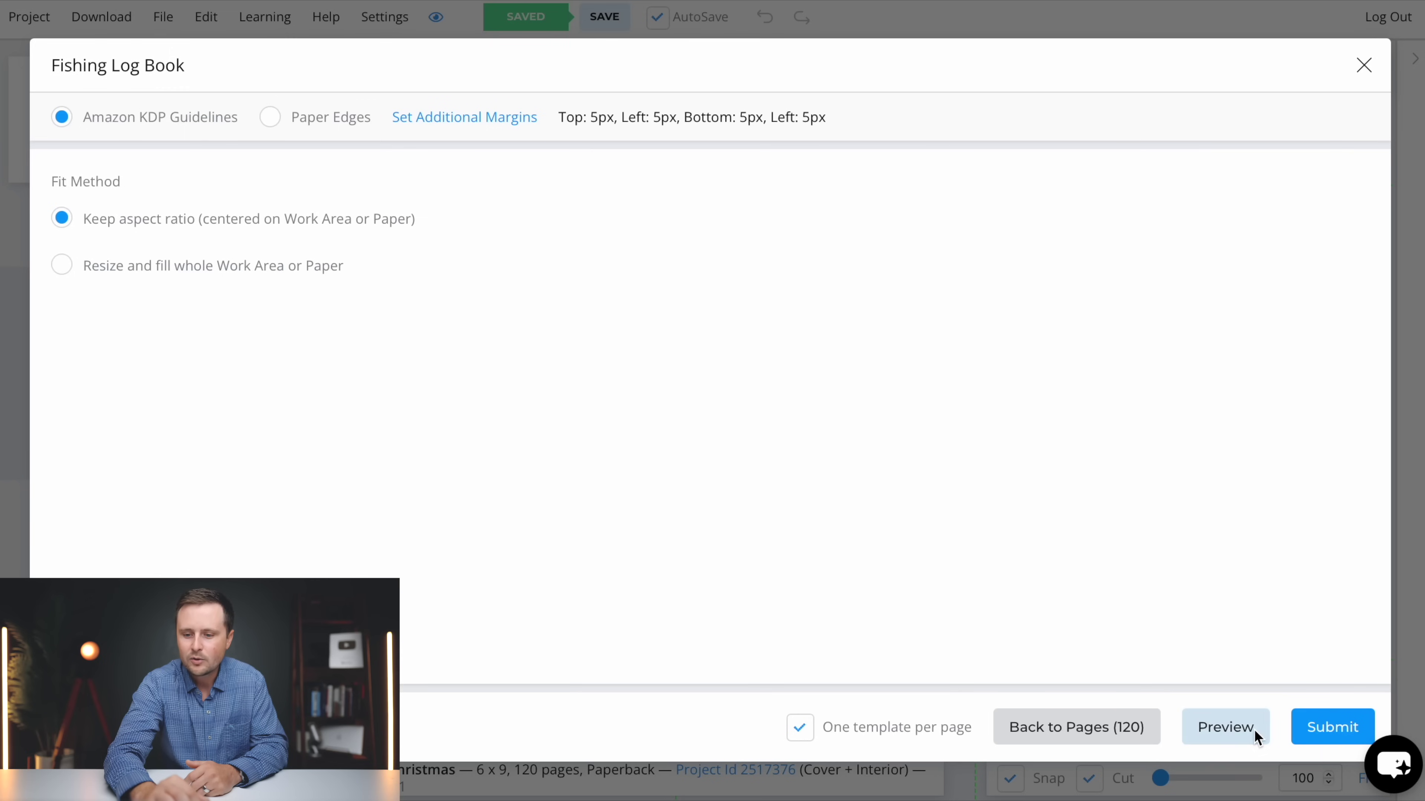
left_click(1316, 728)
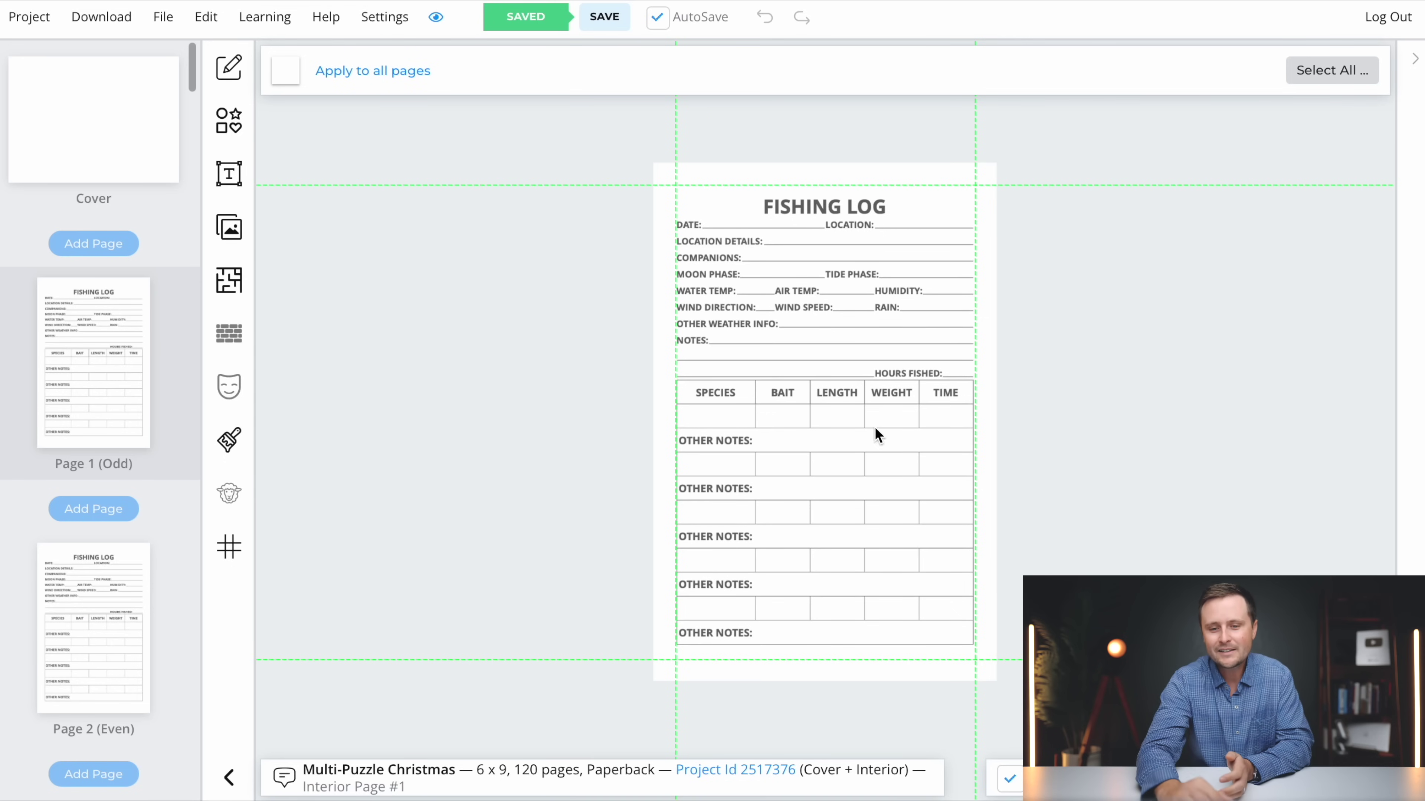
Ungroup the Fishing Log template on interior page 1 into separate elements
left_click(847, 281)
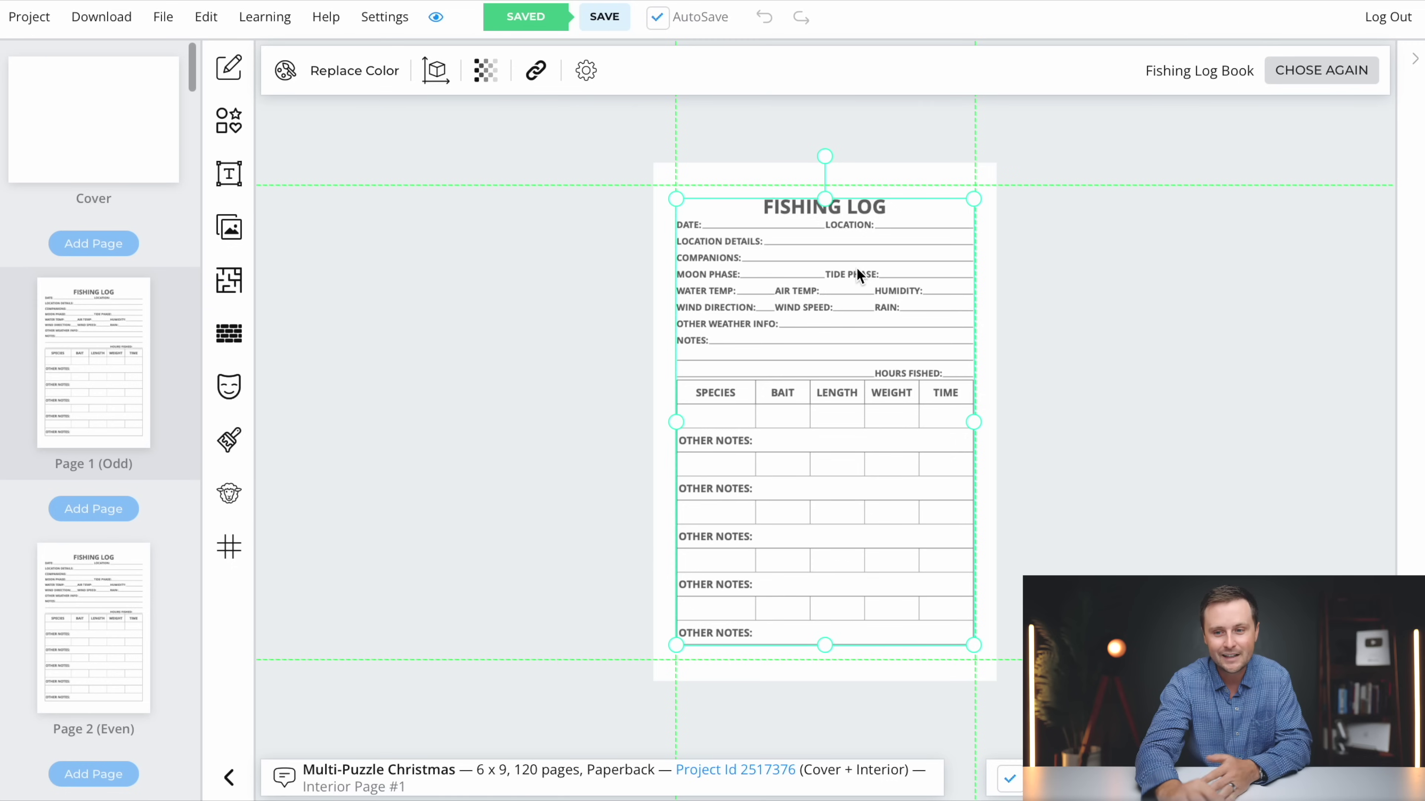
right_click(804, 307)
left_click(848, 323)
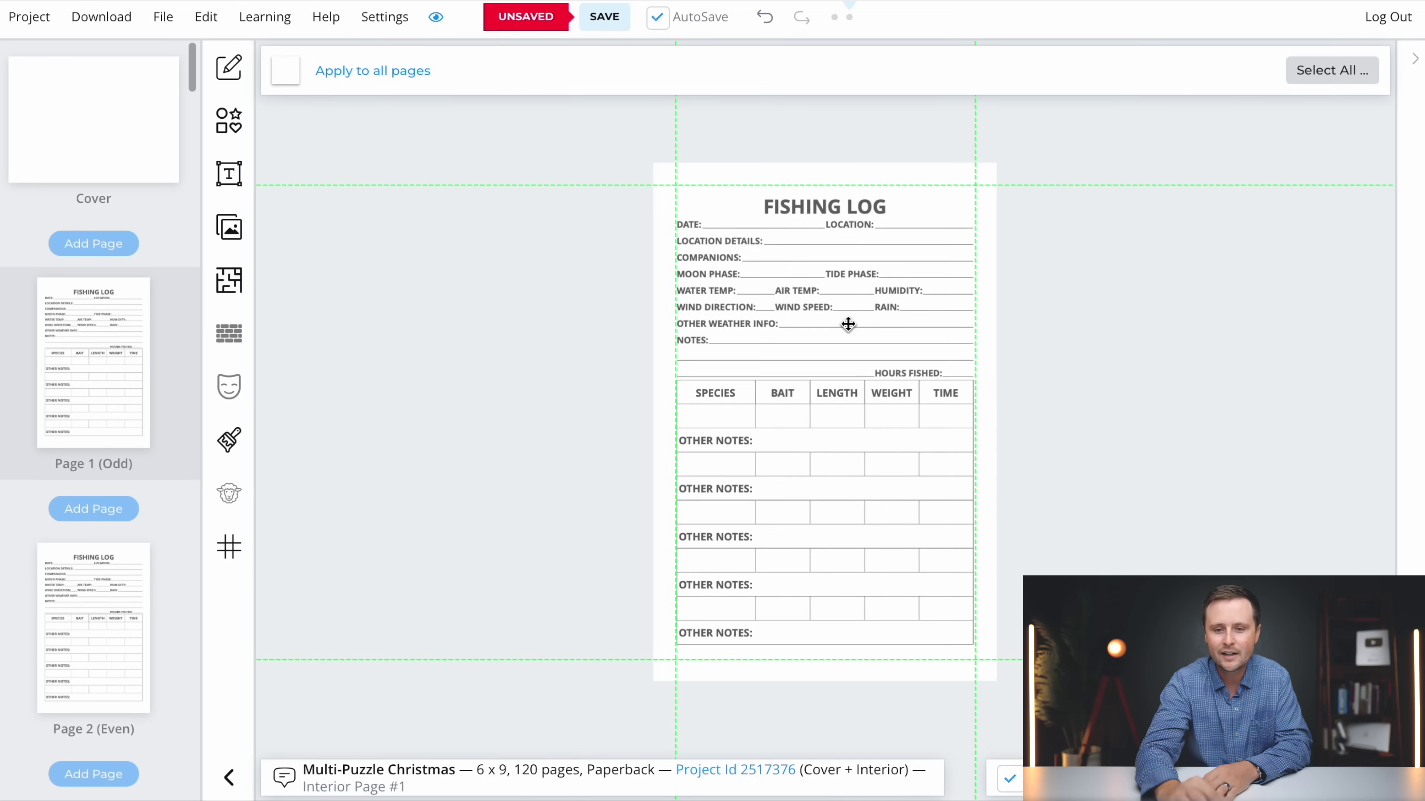
Select the FISHING LOG title on interior page 1 to check that it is separately editable text
left_click(784, 216)
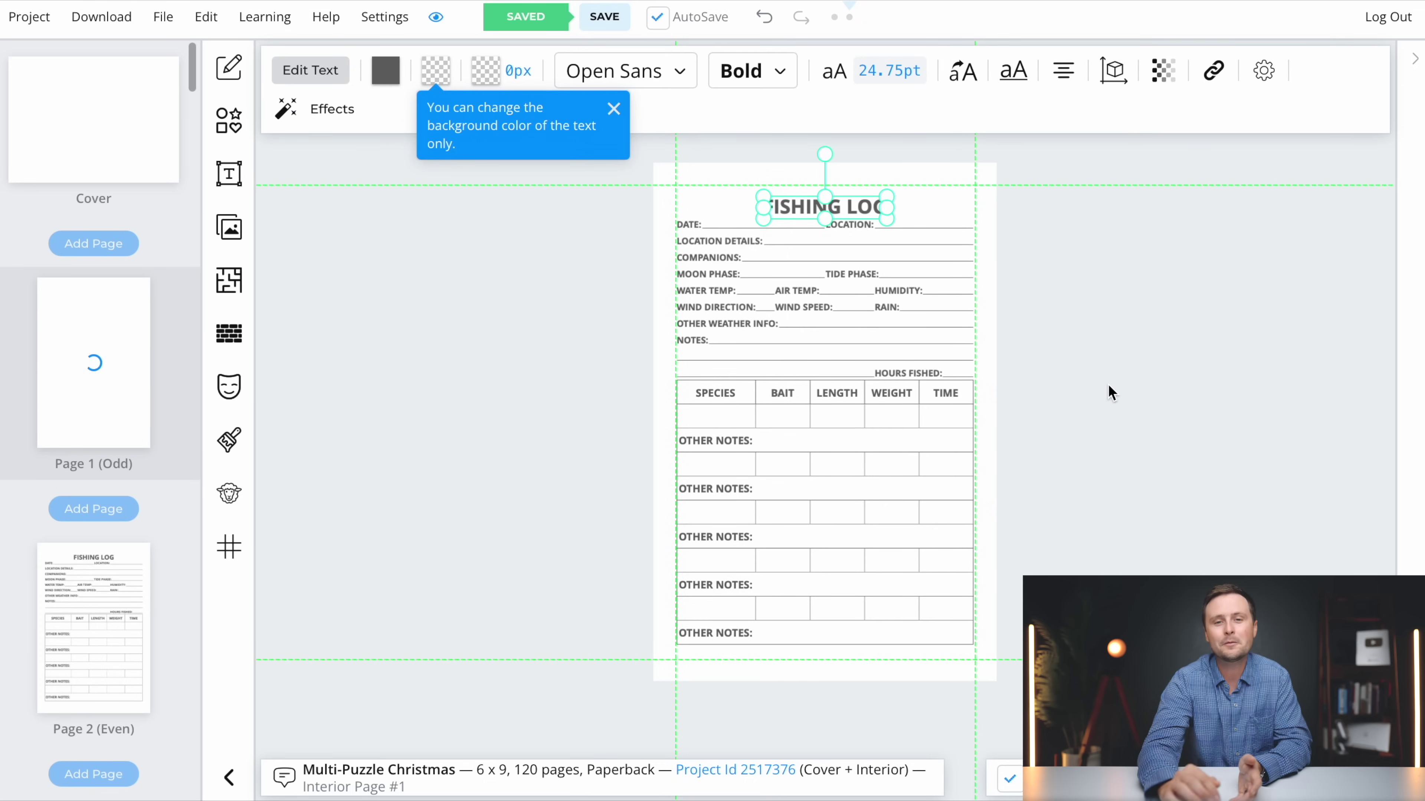
left_click(1248, 454)
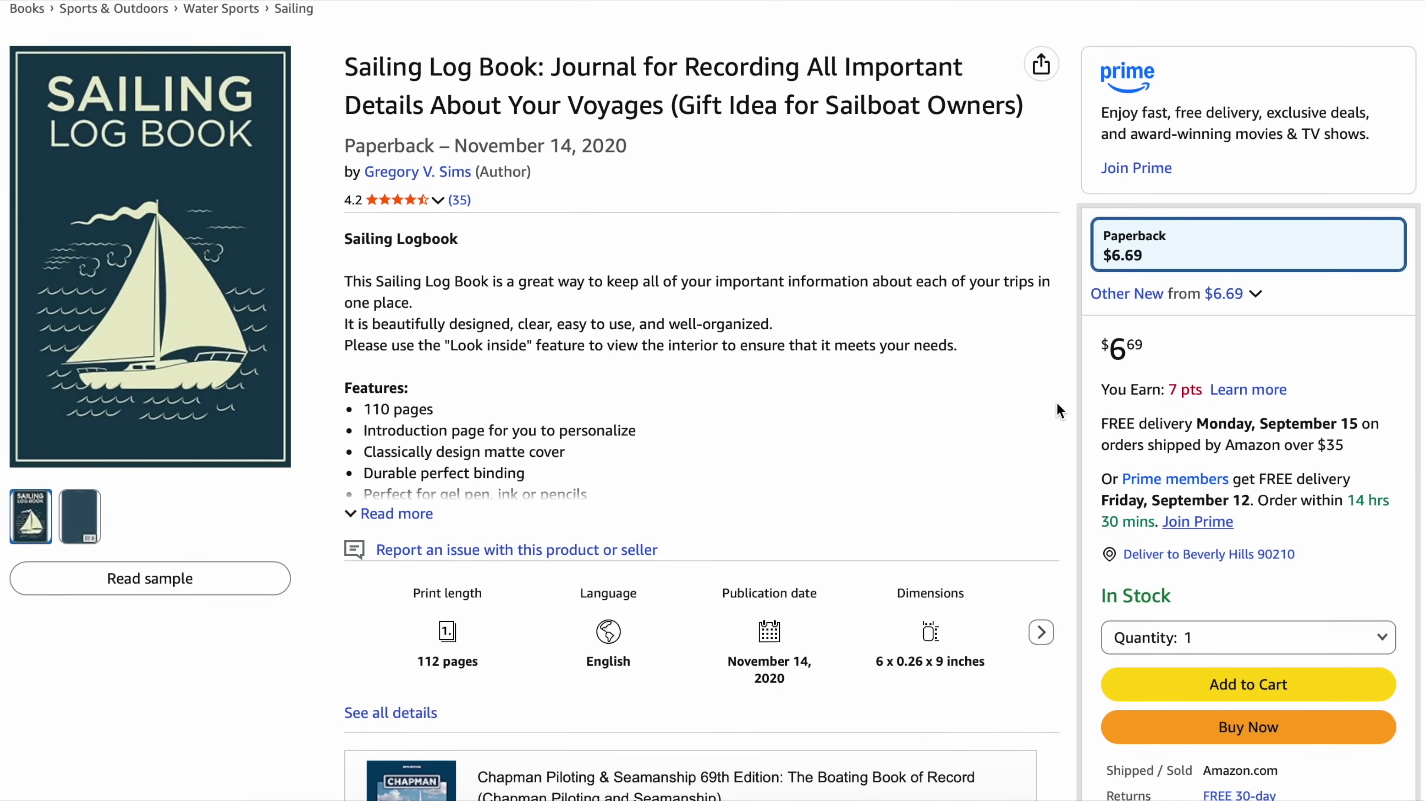
Open the sample of the Sailing Log Book on Amazon and examine its cover and interior pages as a layout reference
scroll(1059, 411, "down", 1)
left_click(131, 576)
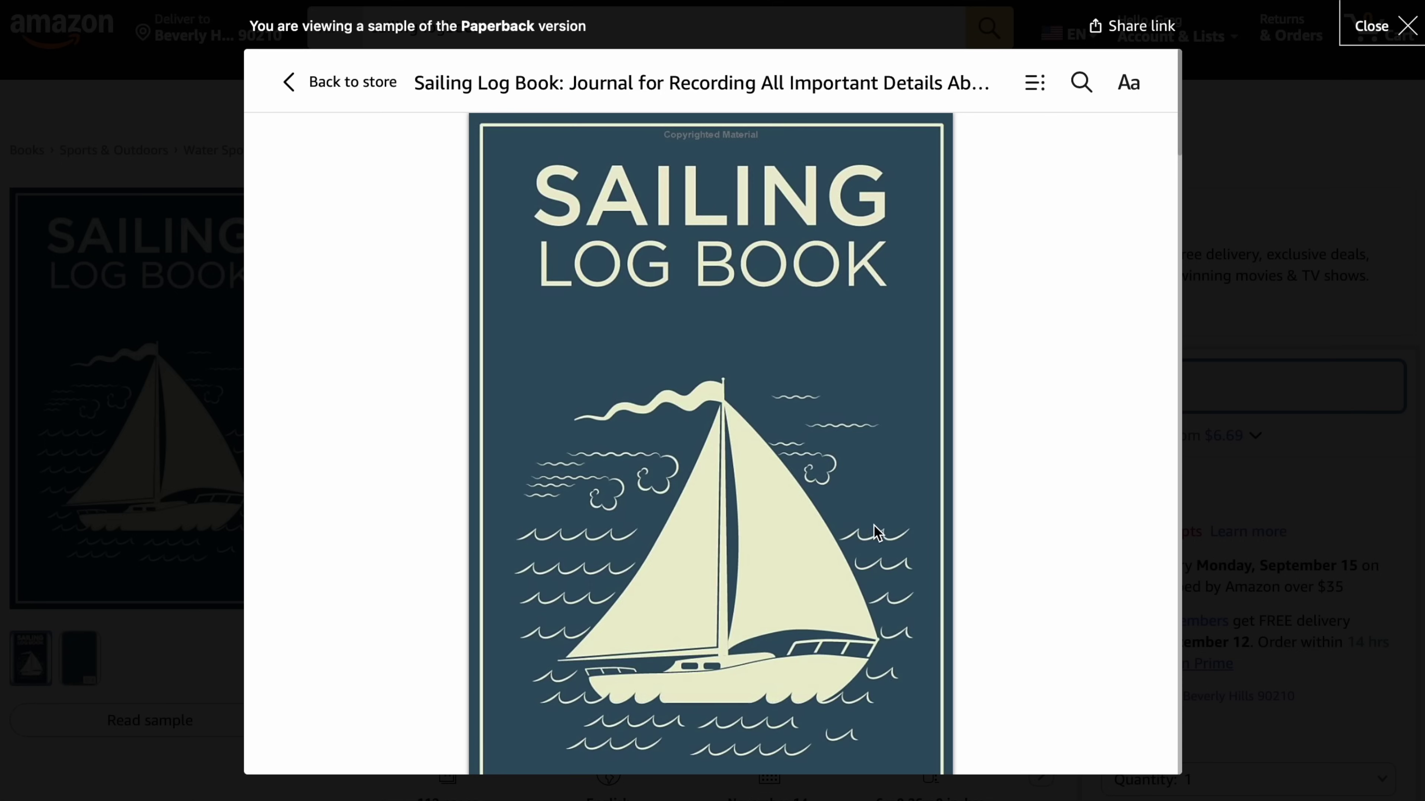
scroll(1005, 562, "down", 10)
scroll(1006, 560, "down", 10)
scroll(1006, 559, "down", 10)
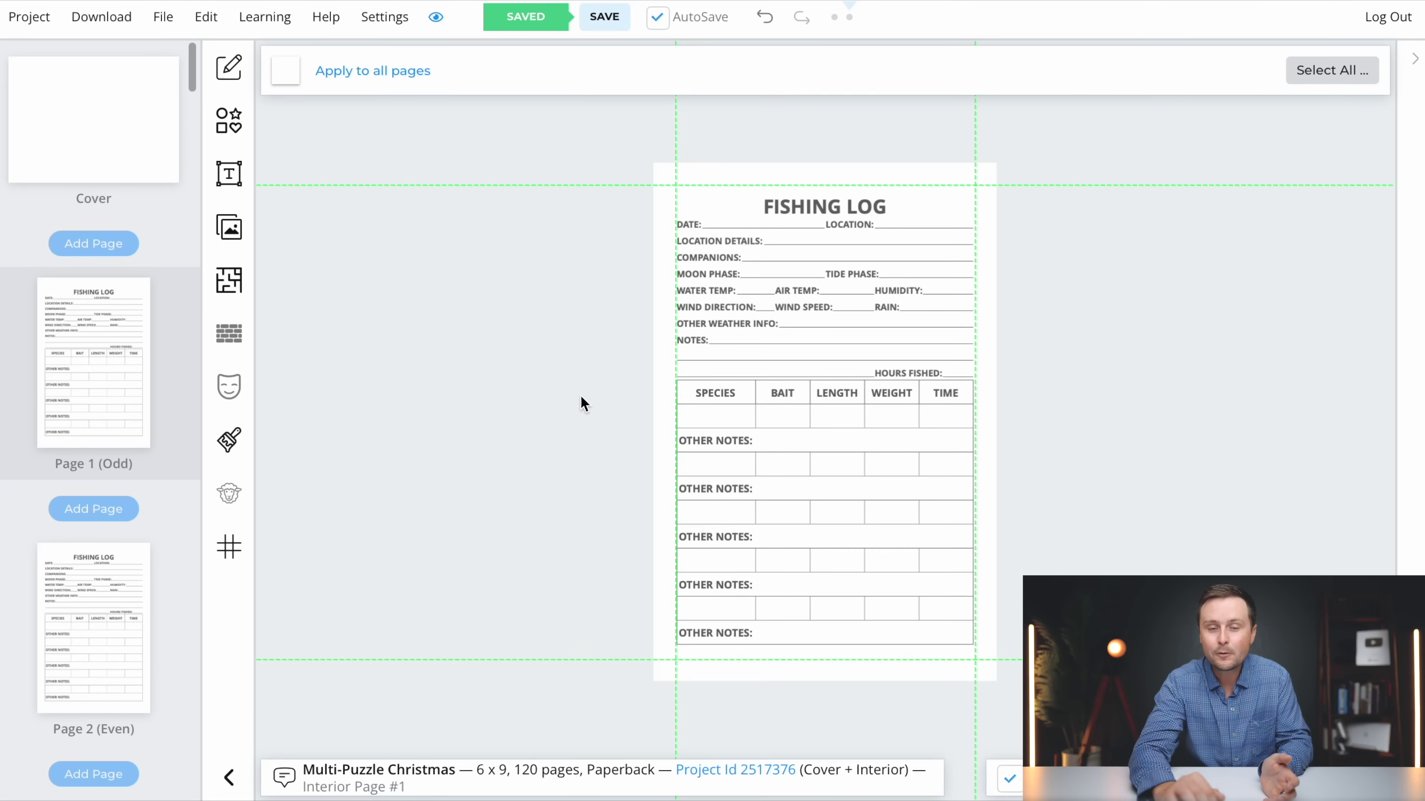
scroll(104, 427, "down", 15)
scroll(105, 424, "up", 15)
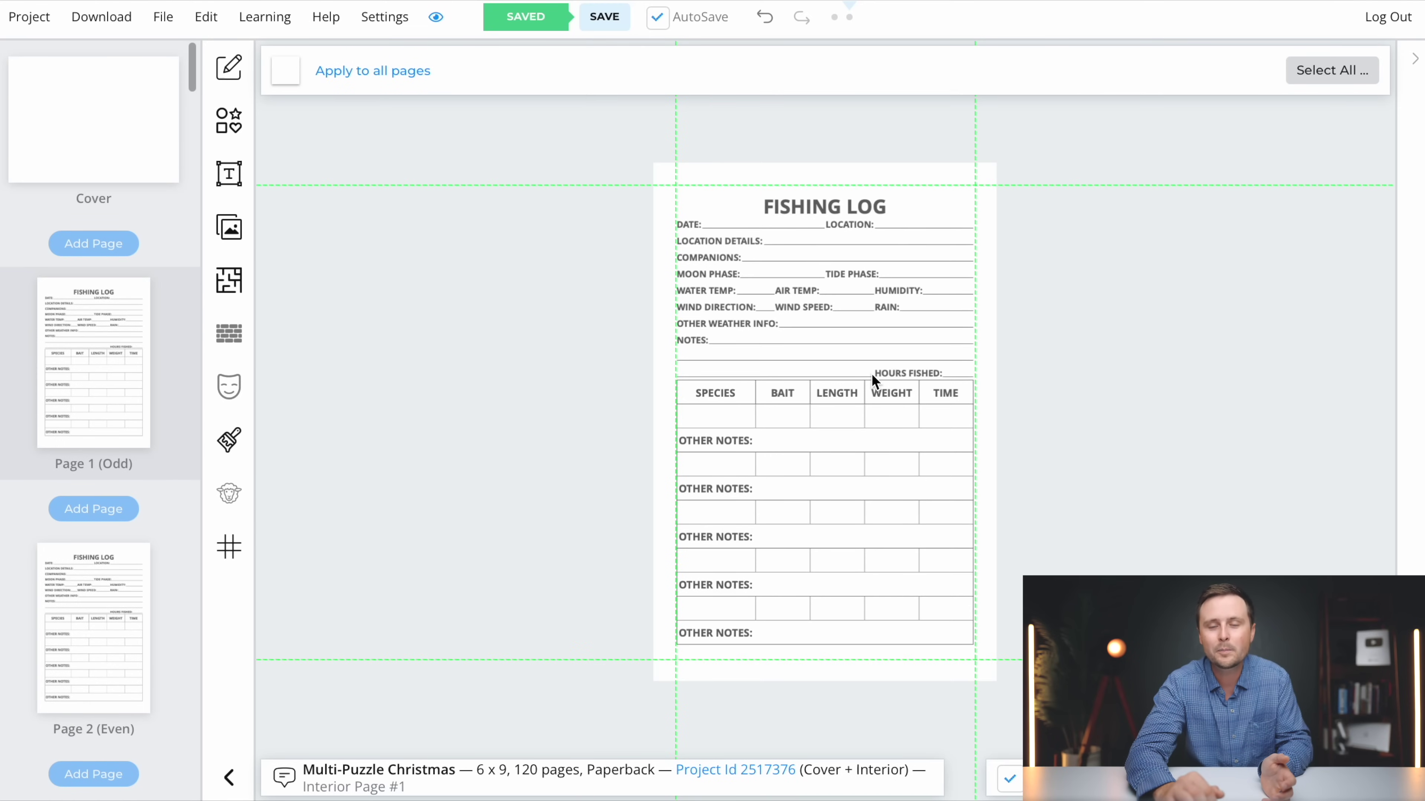
scroll(133, 645, "down", 15)
scroll(133, 645, "up", 15)
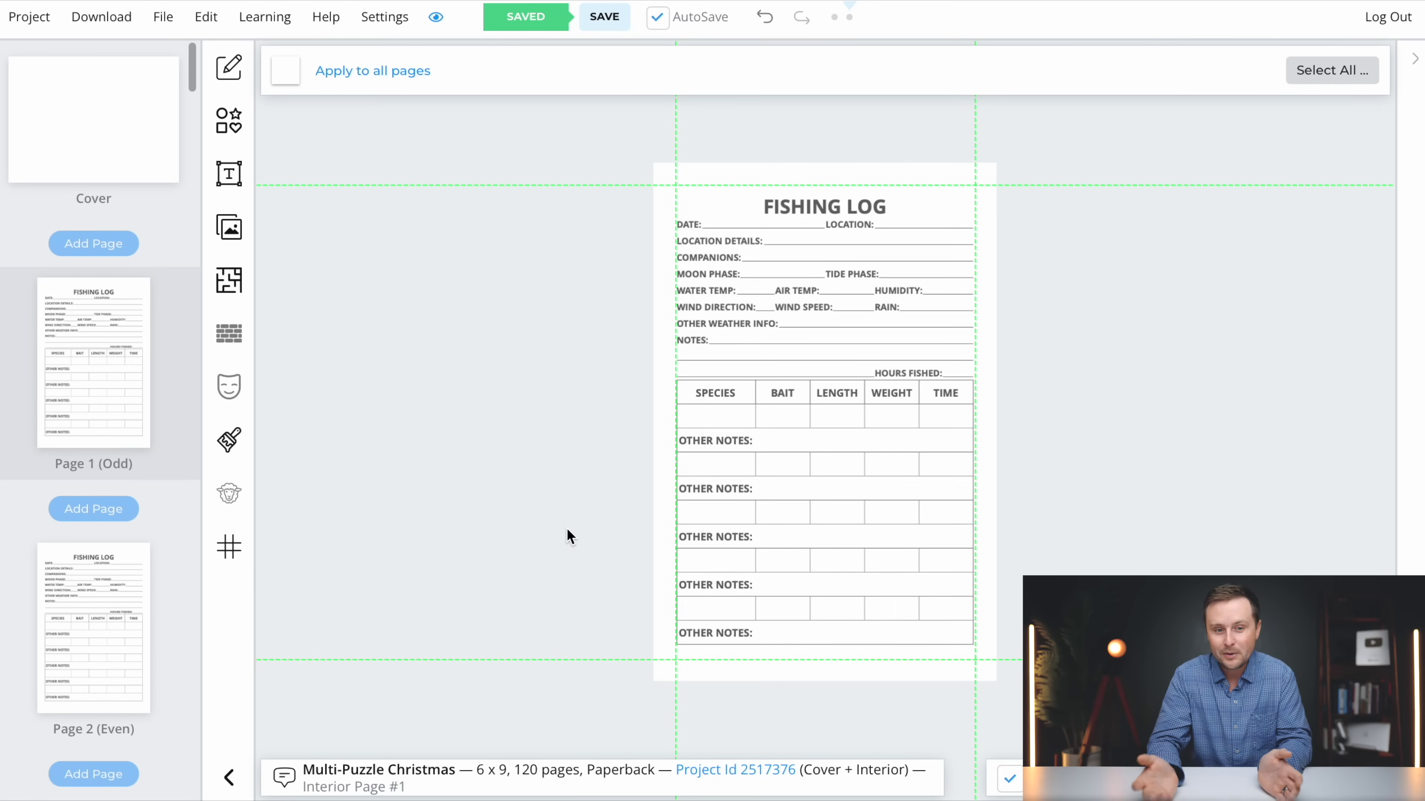
Go to the cover of the Multi-Puzzle Christmas project in BookBolt Studio and hide the cover template guide
left_click(120, 144)
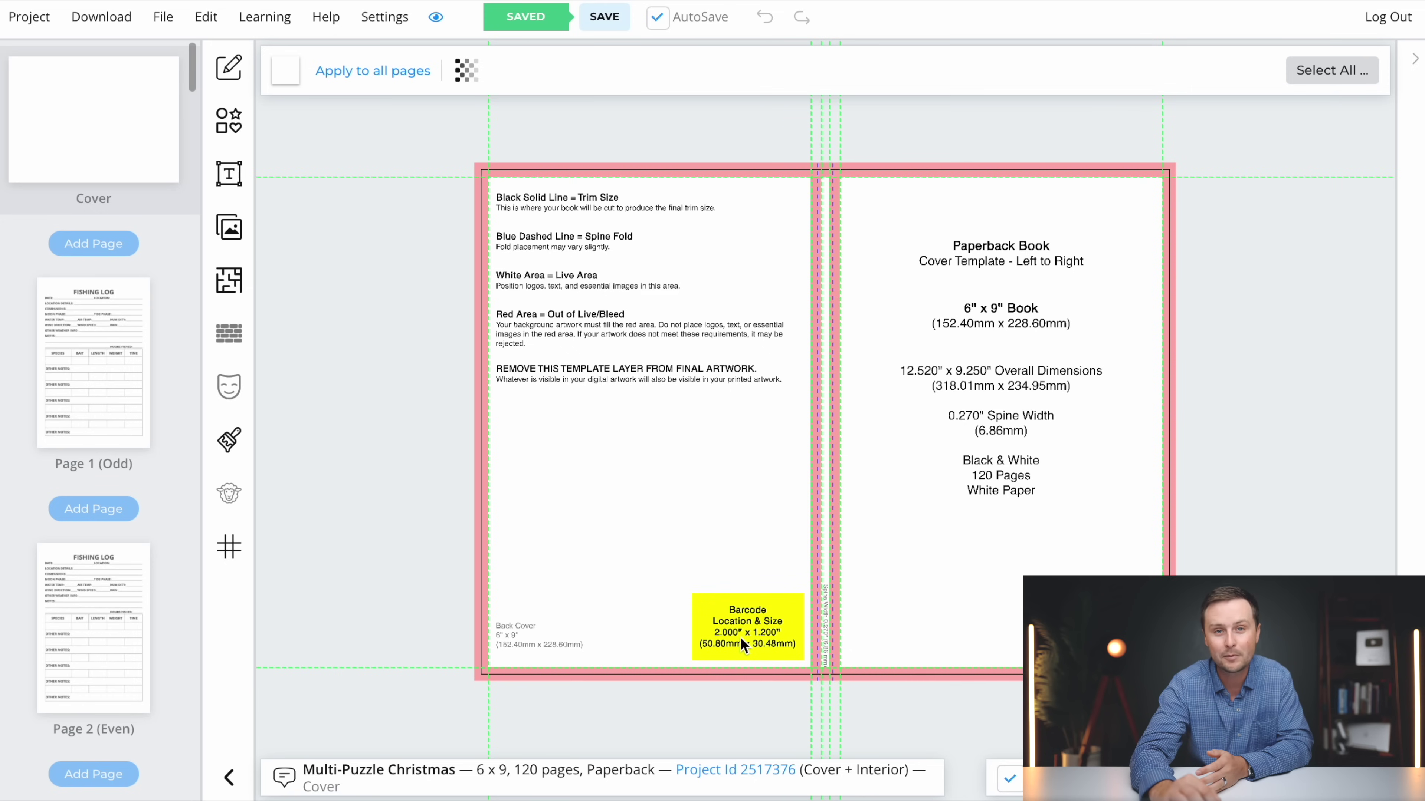
left_click(473, 76)
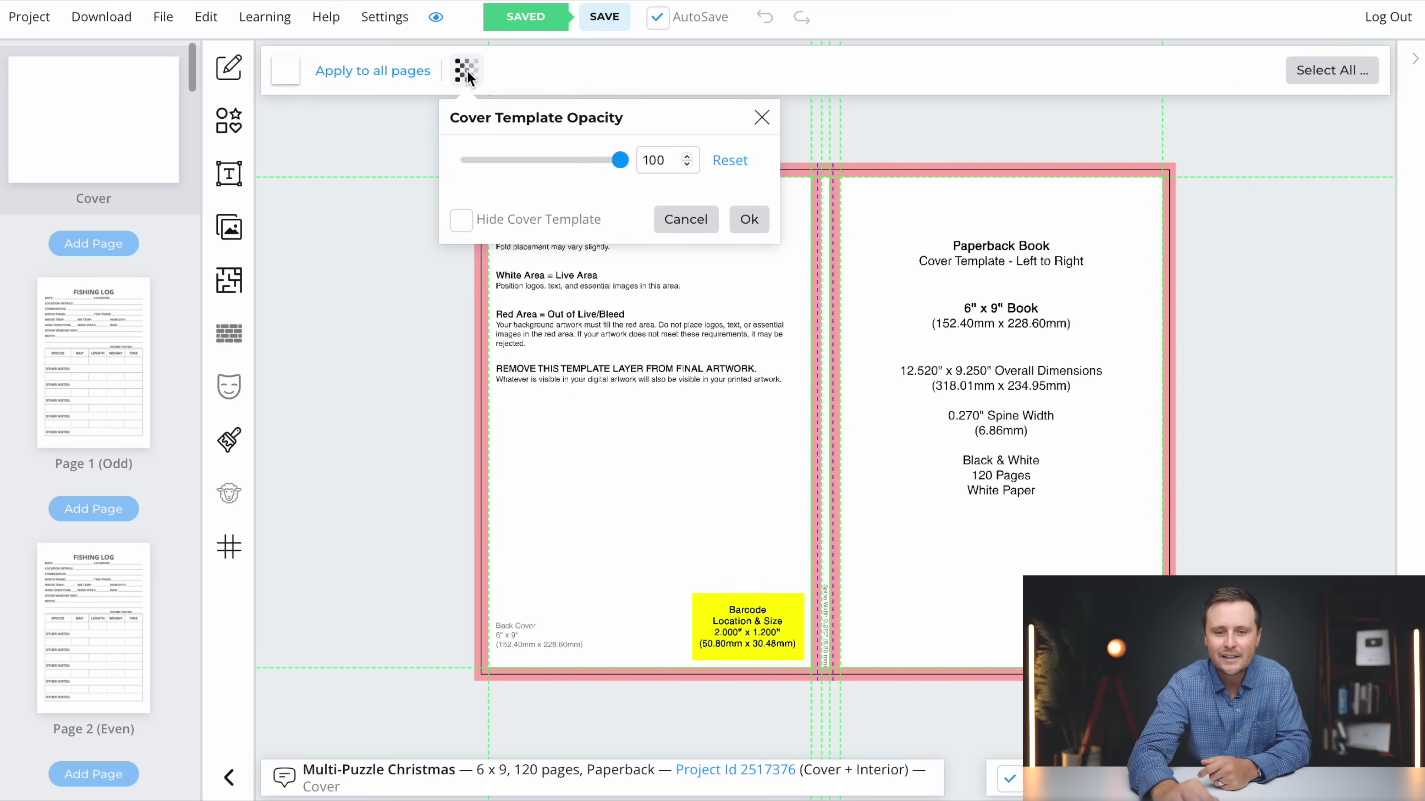
left_click(460, 221)
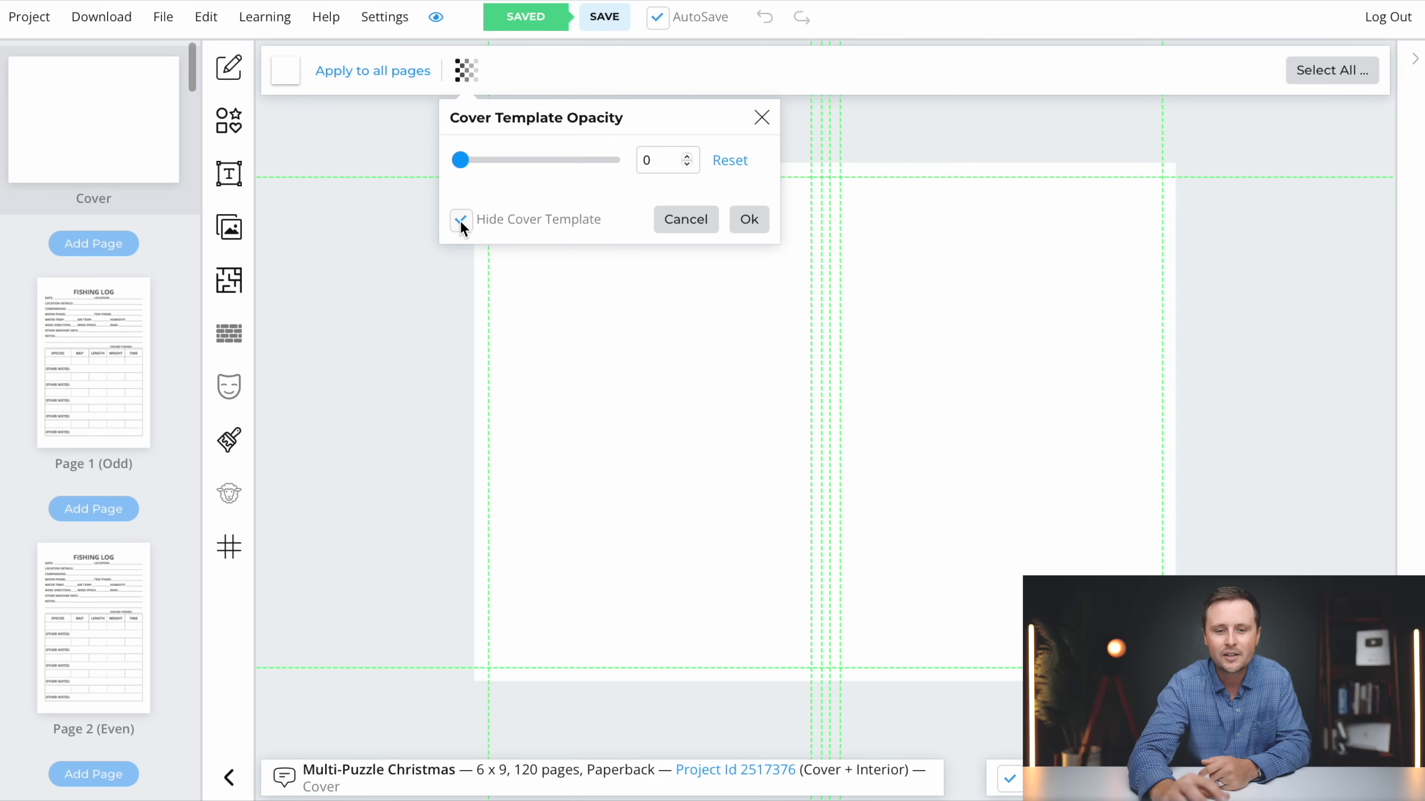
left_click(747, 224)
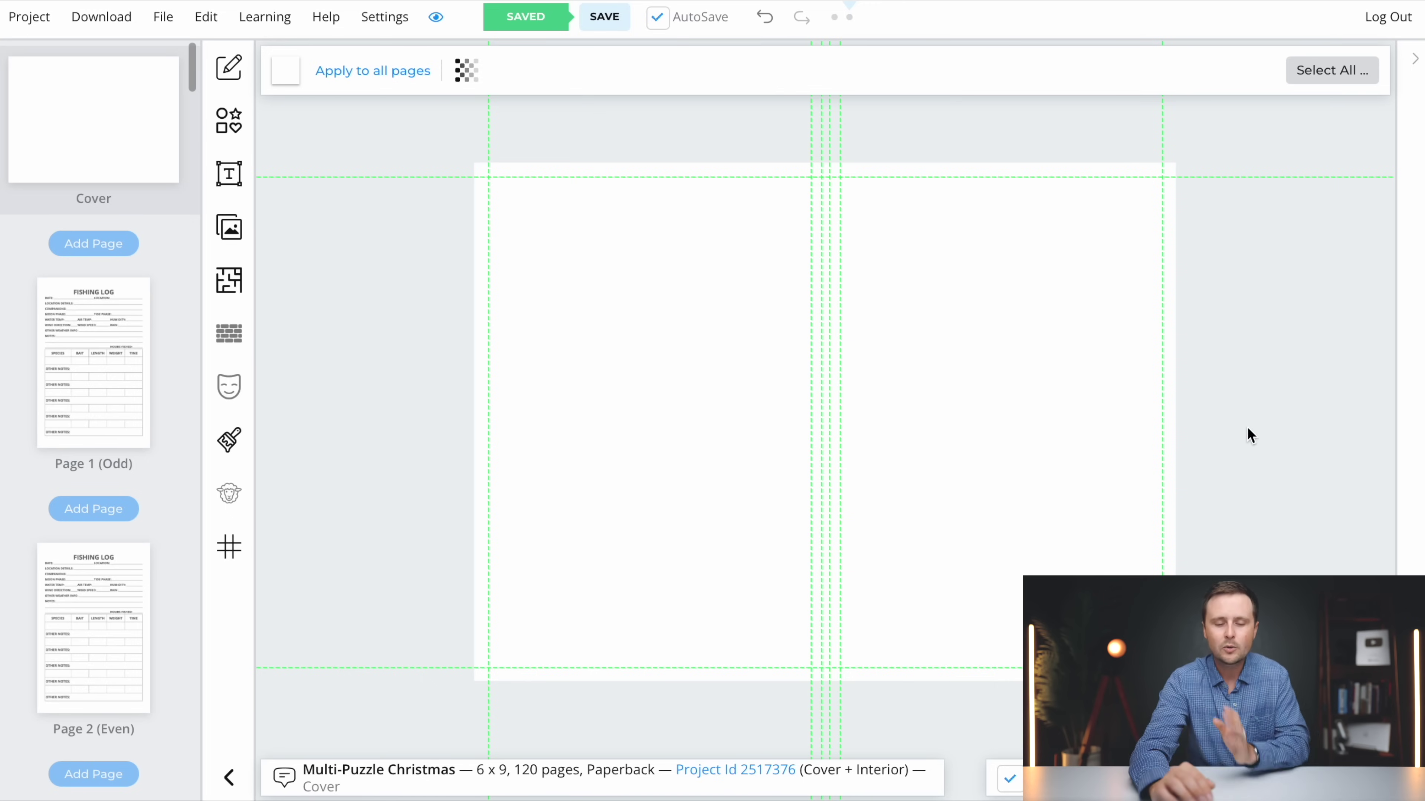
Add a rectangle shape and enlarge it past all the cover edges as a full background
left_click(227, 122)
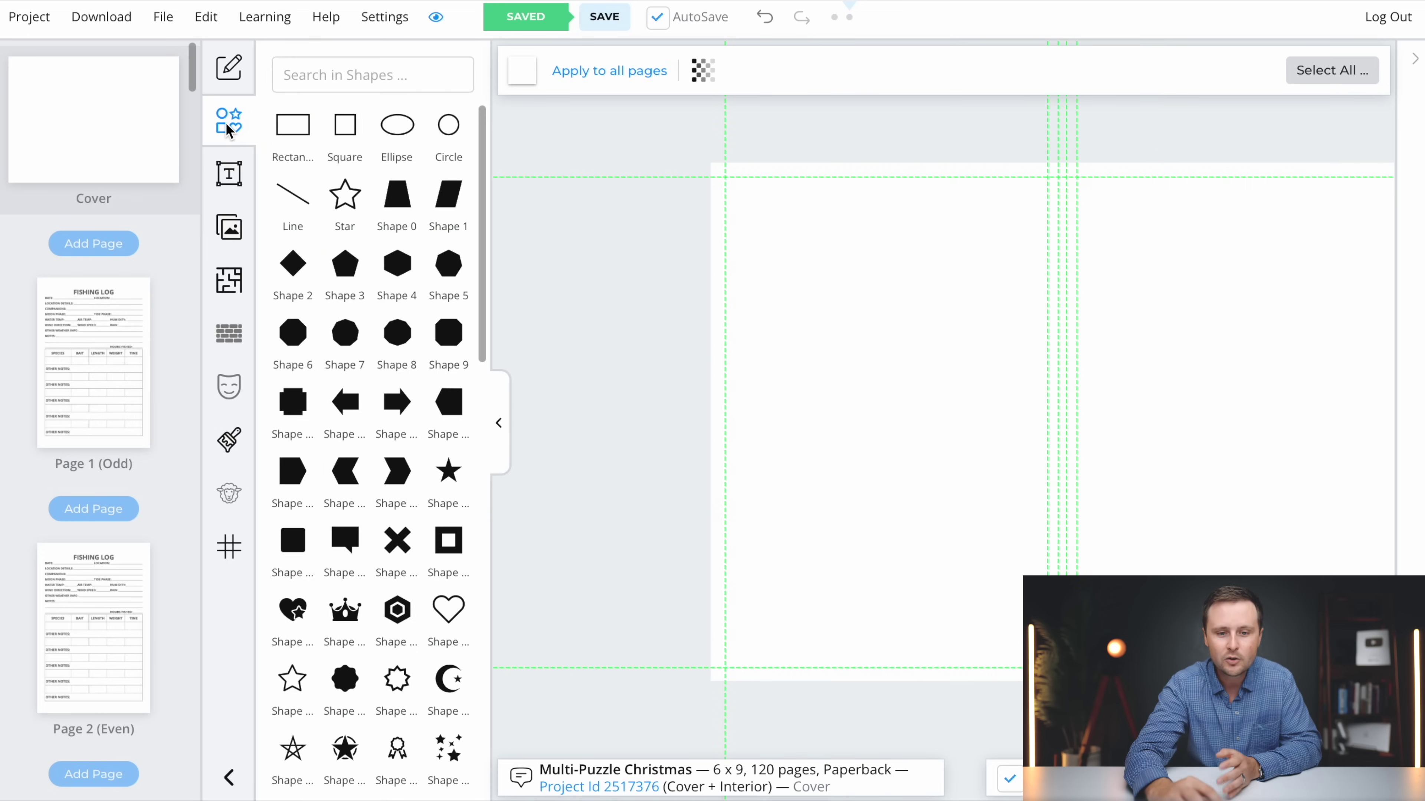
left_click(288, 131)
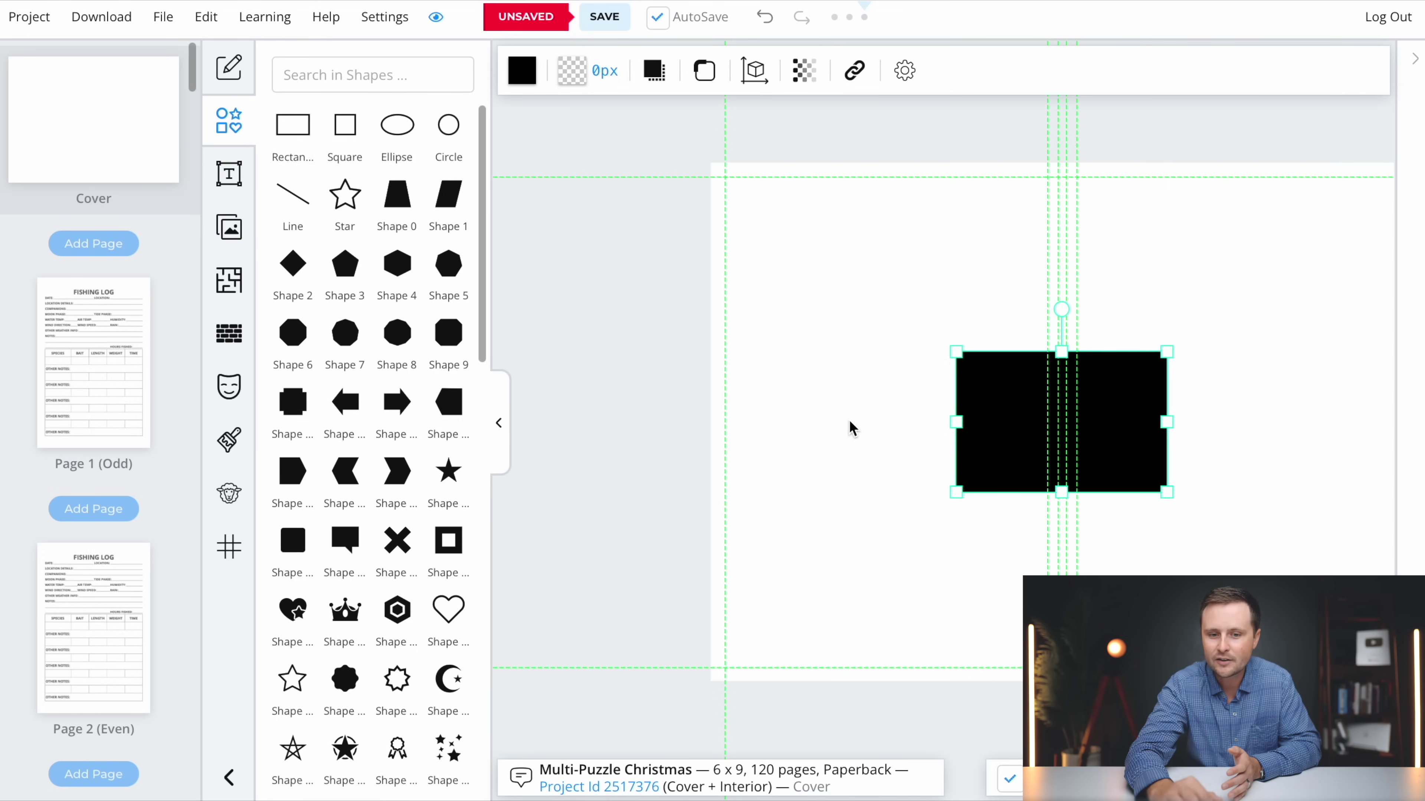
left_click(496, 425)
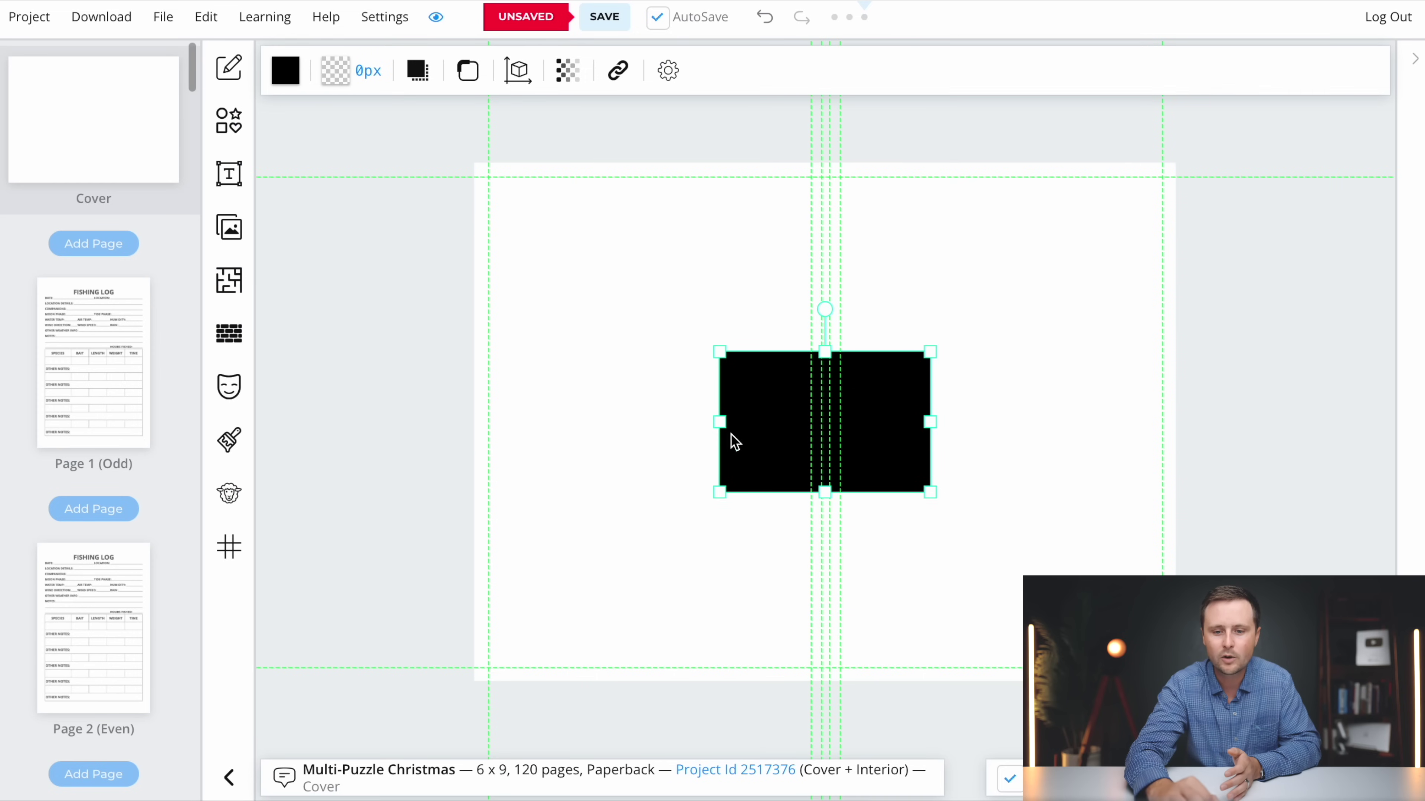
left_click_drag(735, 440, 432, 208)
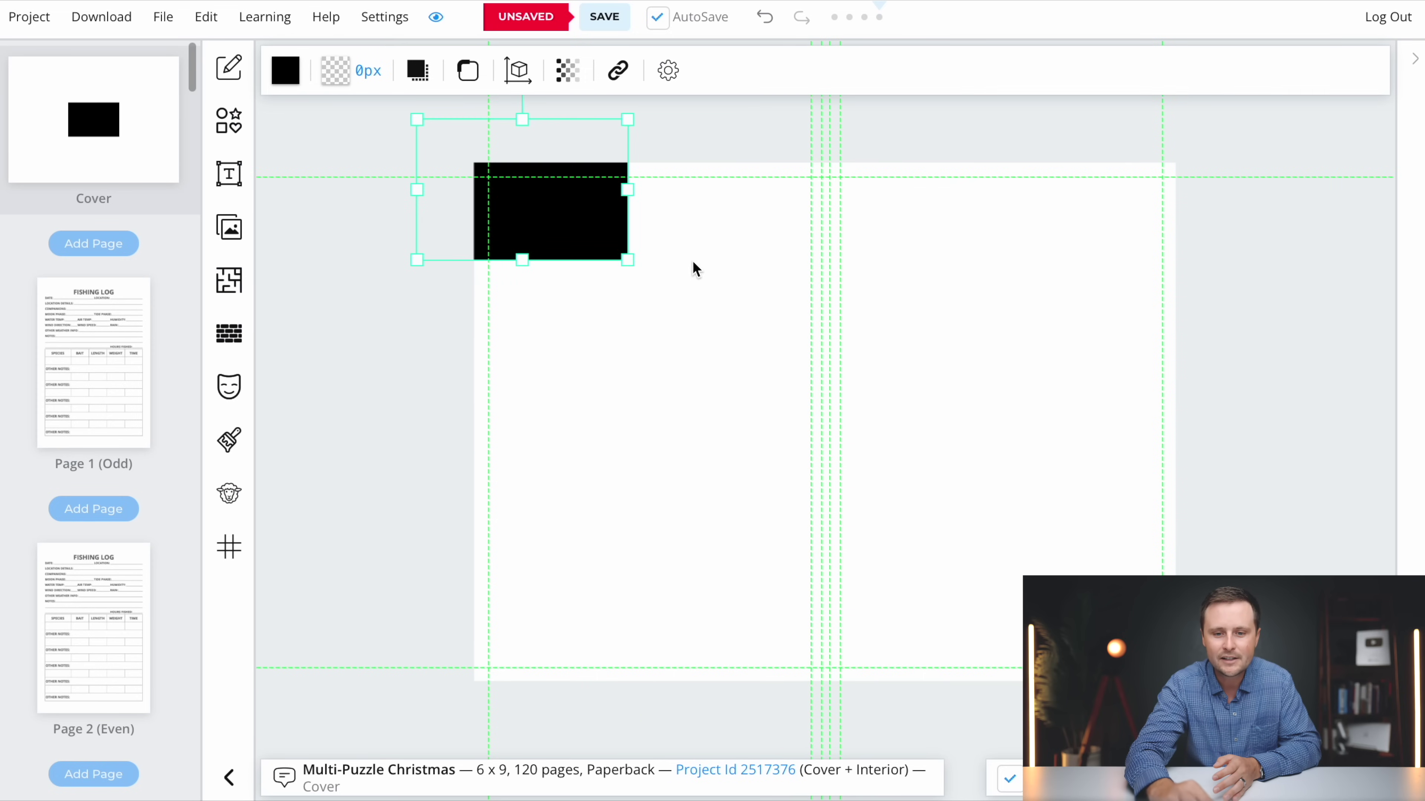
left_click_drag(627, 260, 1316, 719)
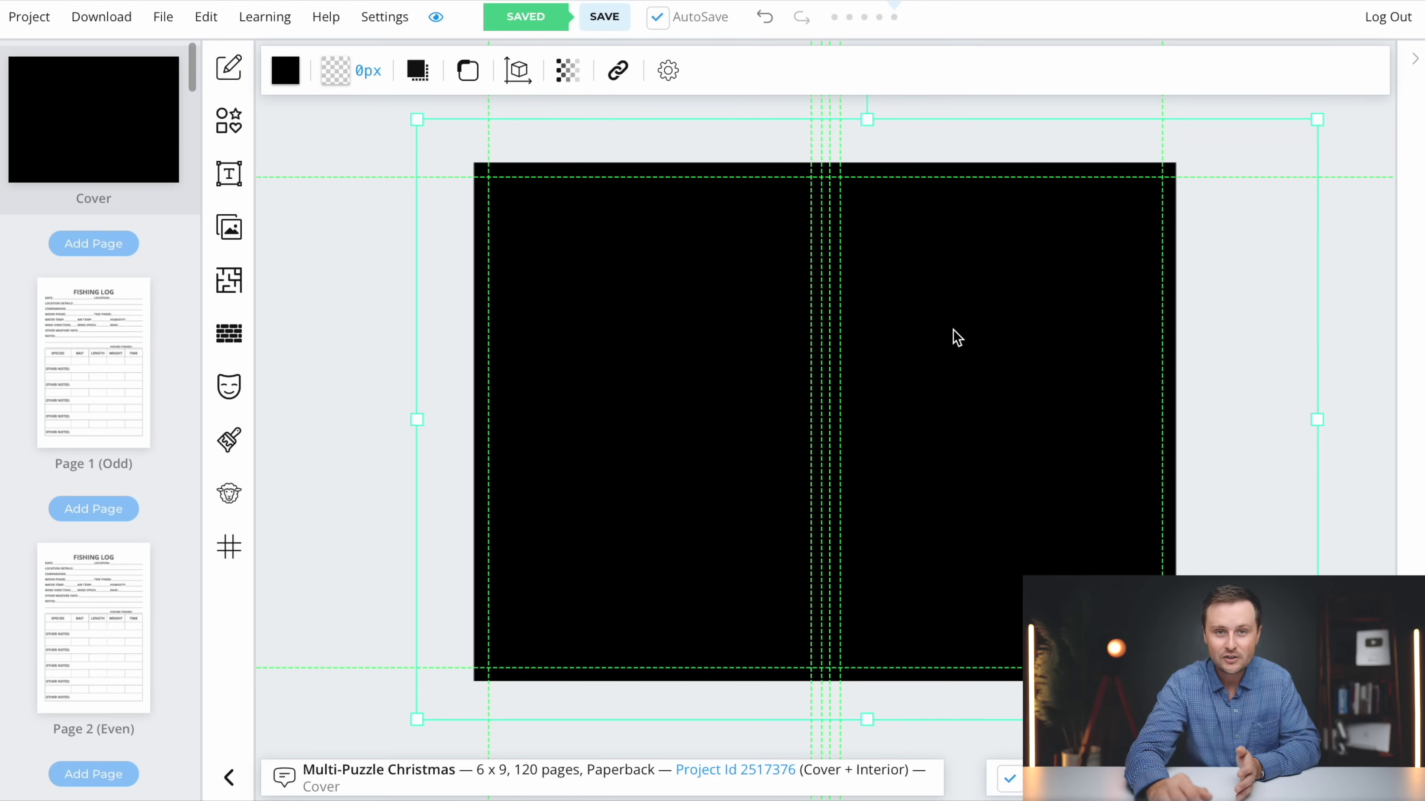
Change the background rectangle's fill to green and adjust it to a dark navy blue
left_click(286, 73)
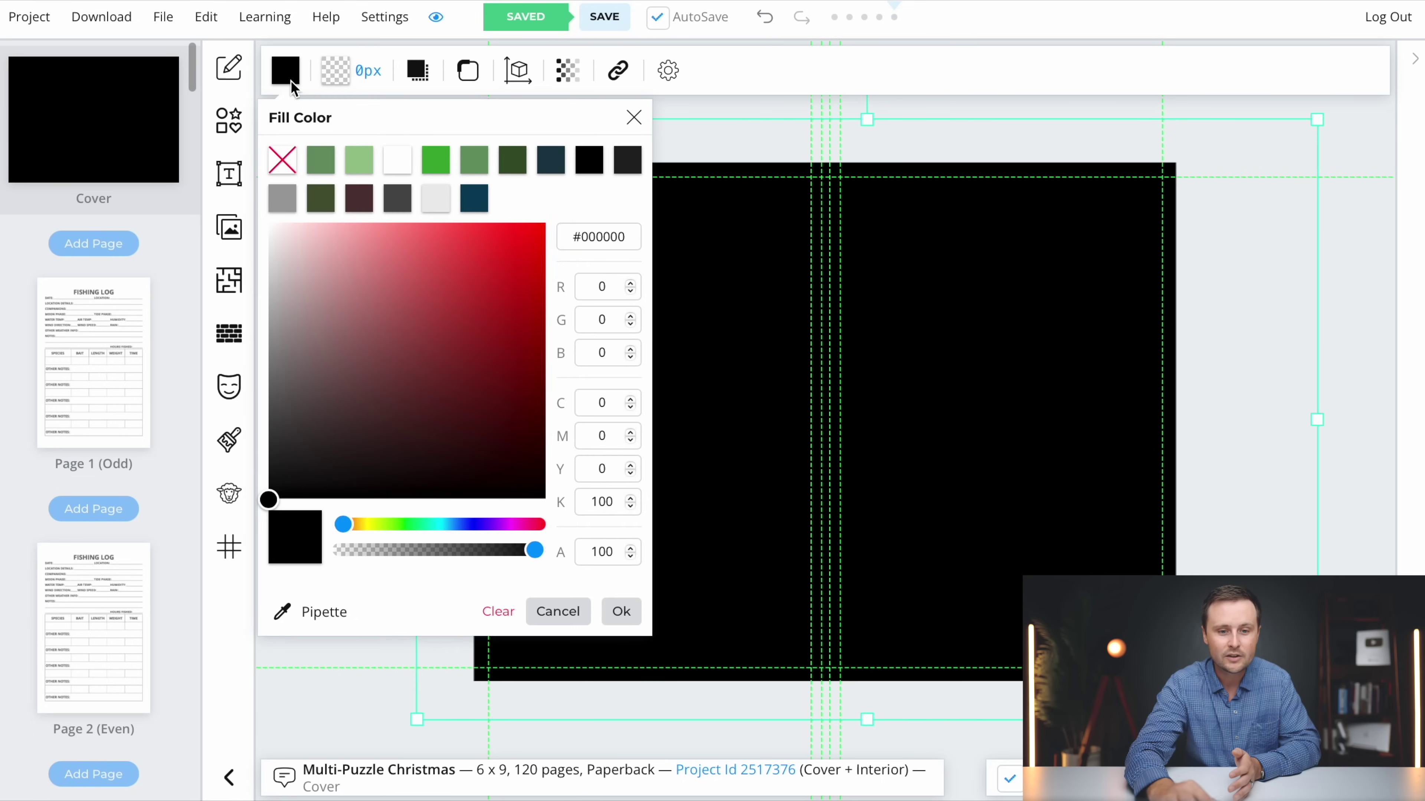
left_click(320, 167)
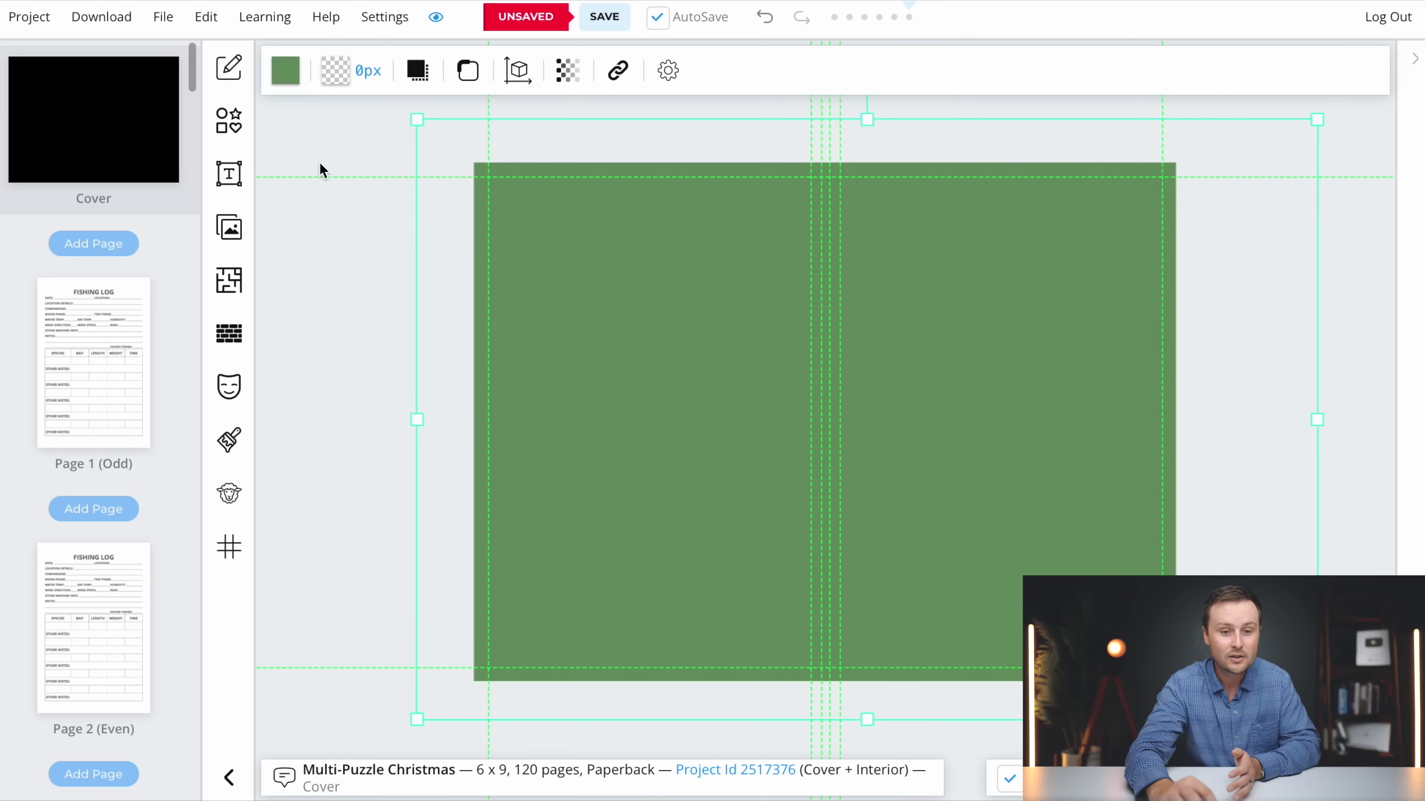
left_click(287, 79)
left_click_drag(340, 337, 400, 420)
left_click_drag(402, 523, 448, 526)
left_click(621, 612)
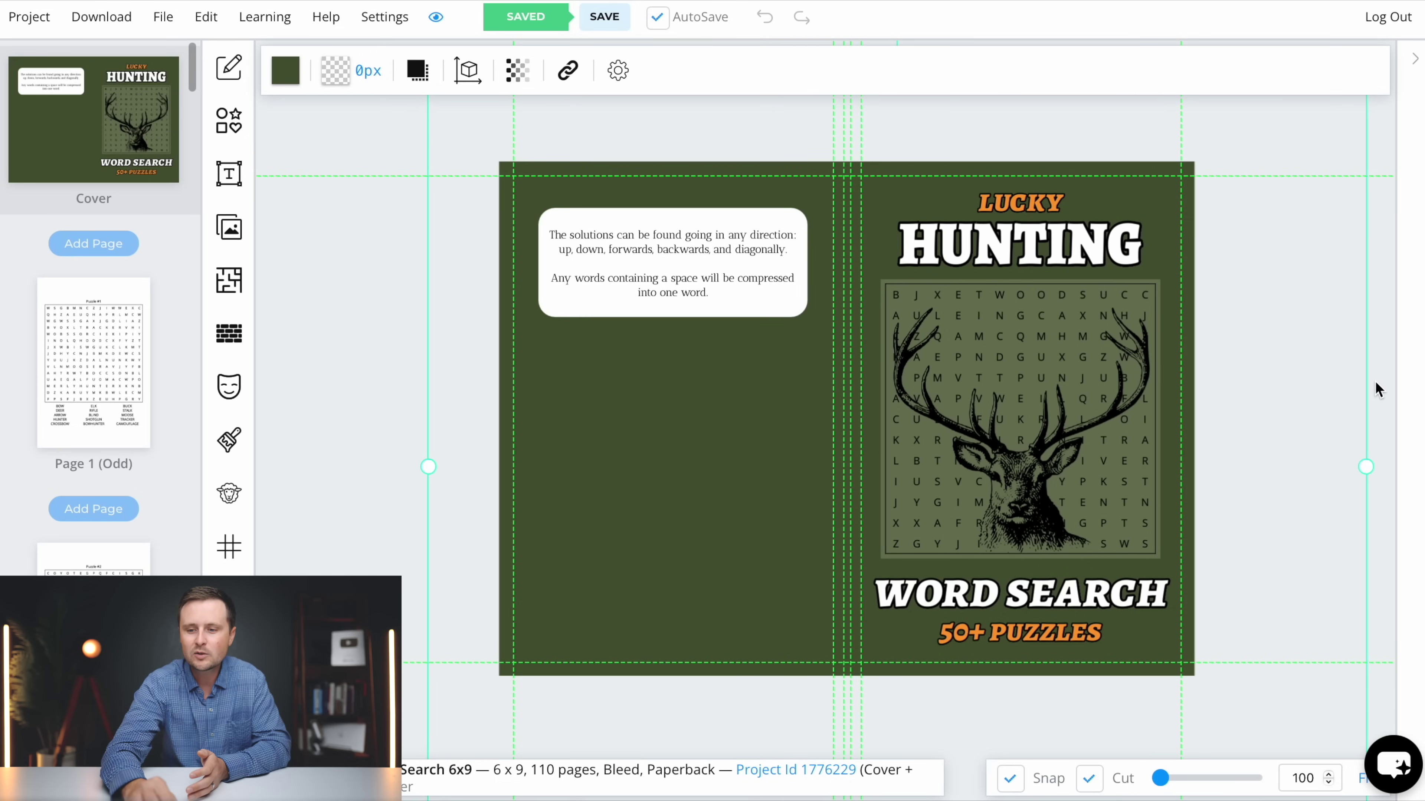
Switch to the Hunting Word Search project and inspect its cover as a design example
left_click(1380, 392)
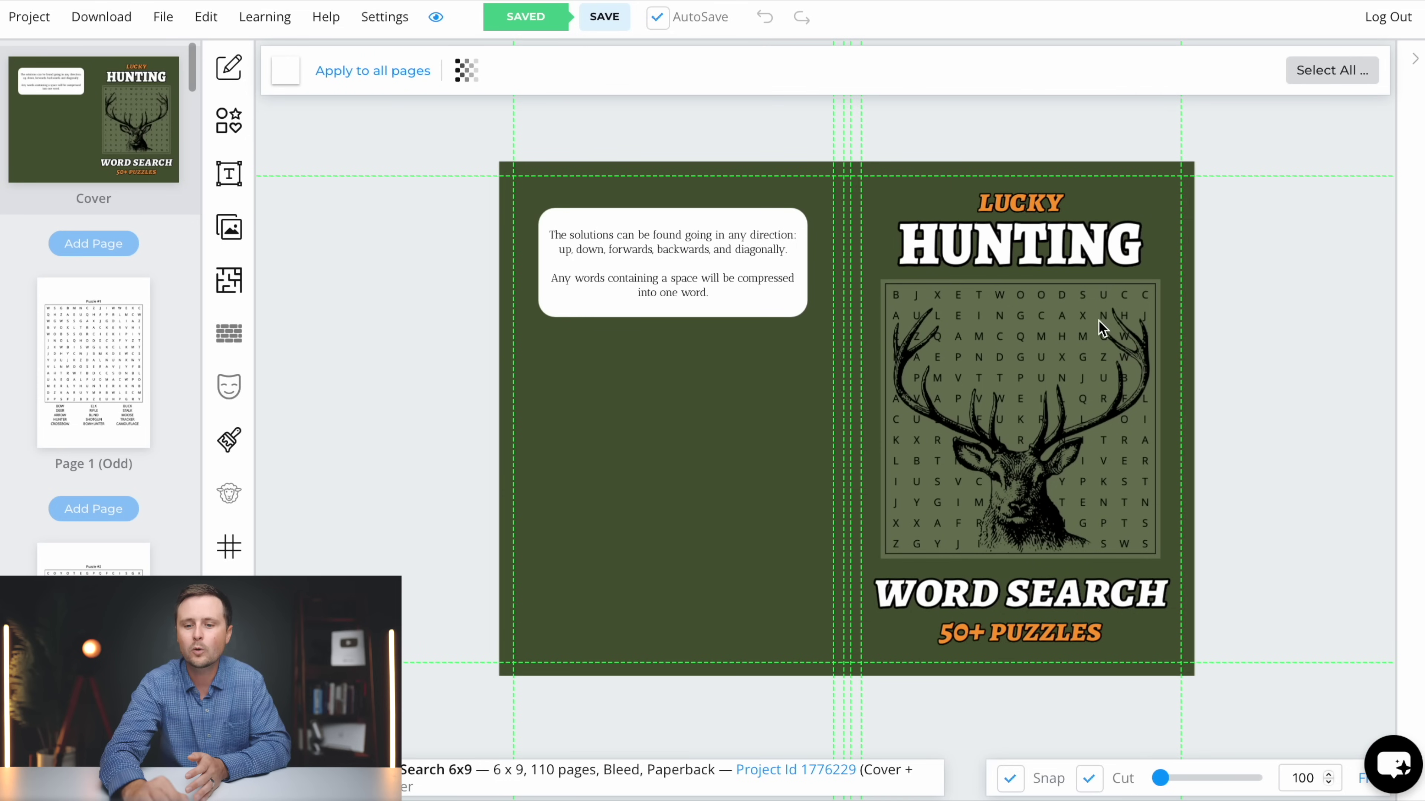
left_click(1038, 476)
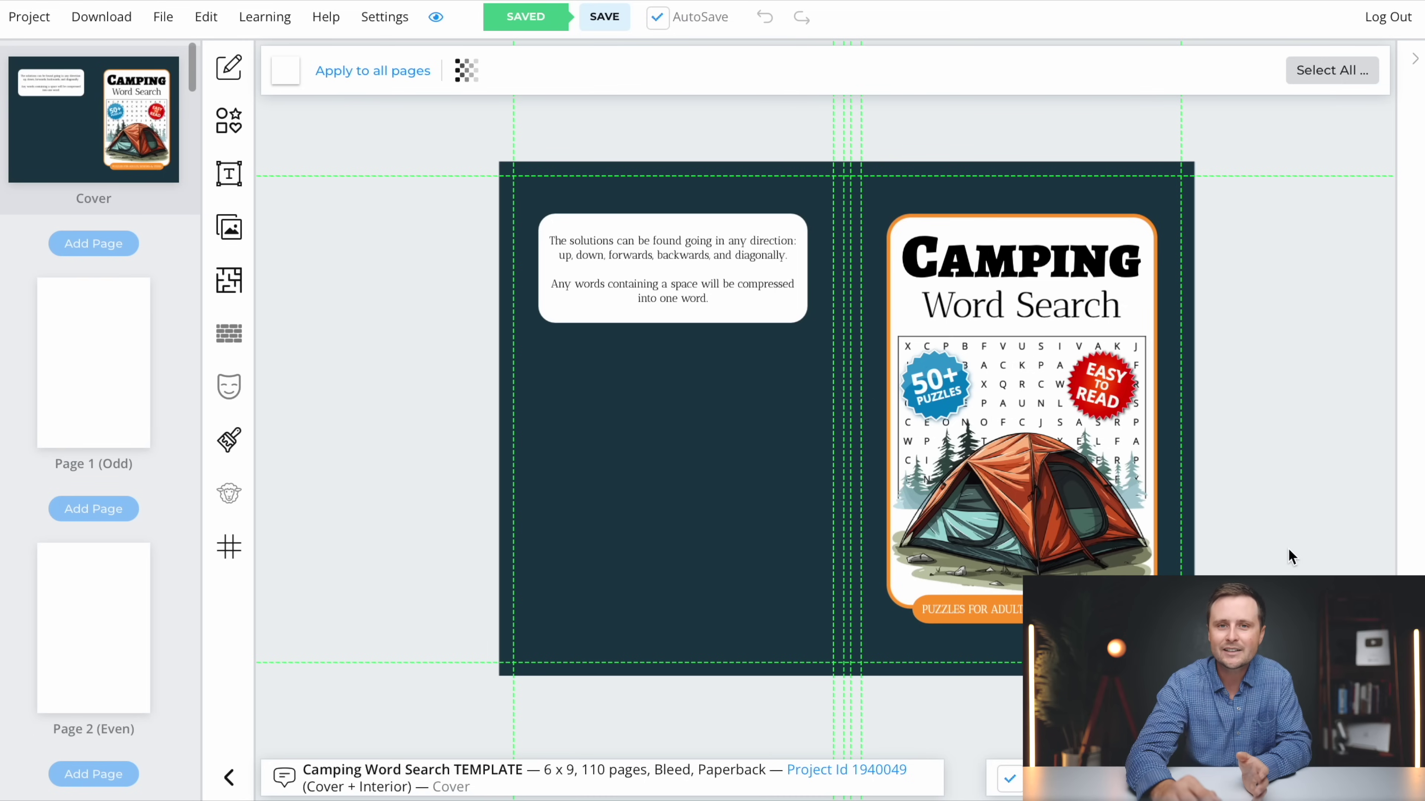
Select all the cover elements in the Camping Word Search TEMPLATE project and copy them
left_click_drag(295, 112, 1371, 728)
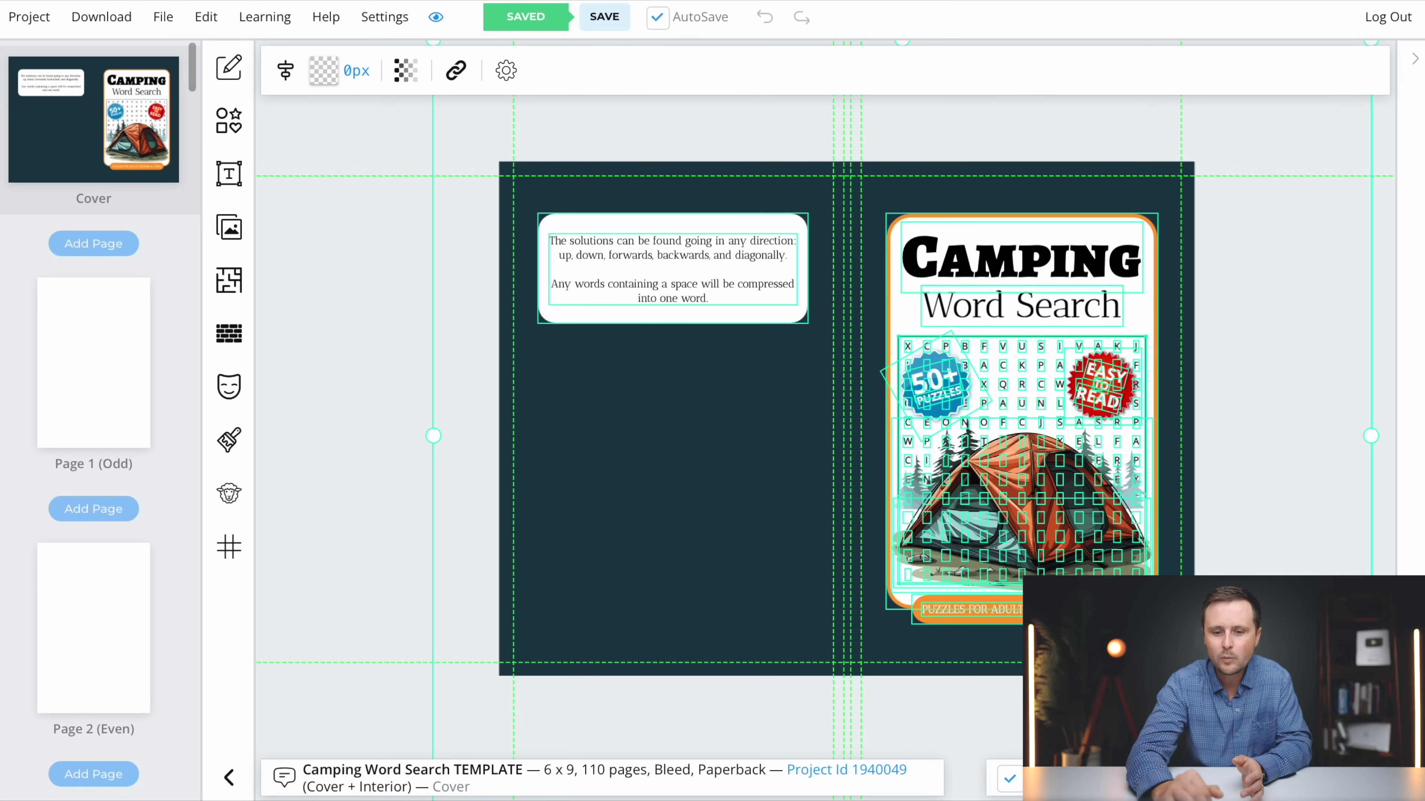
right_click(752, 463)
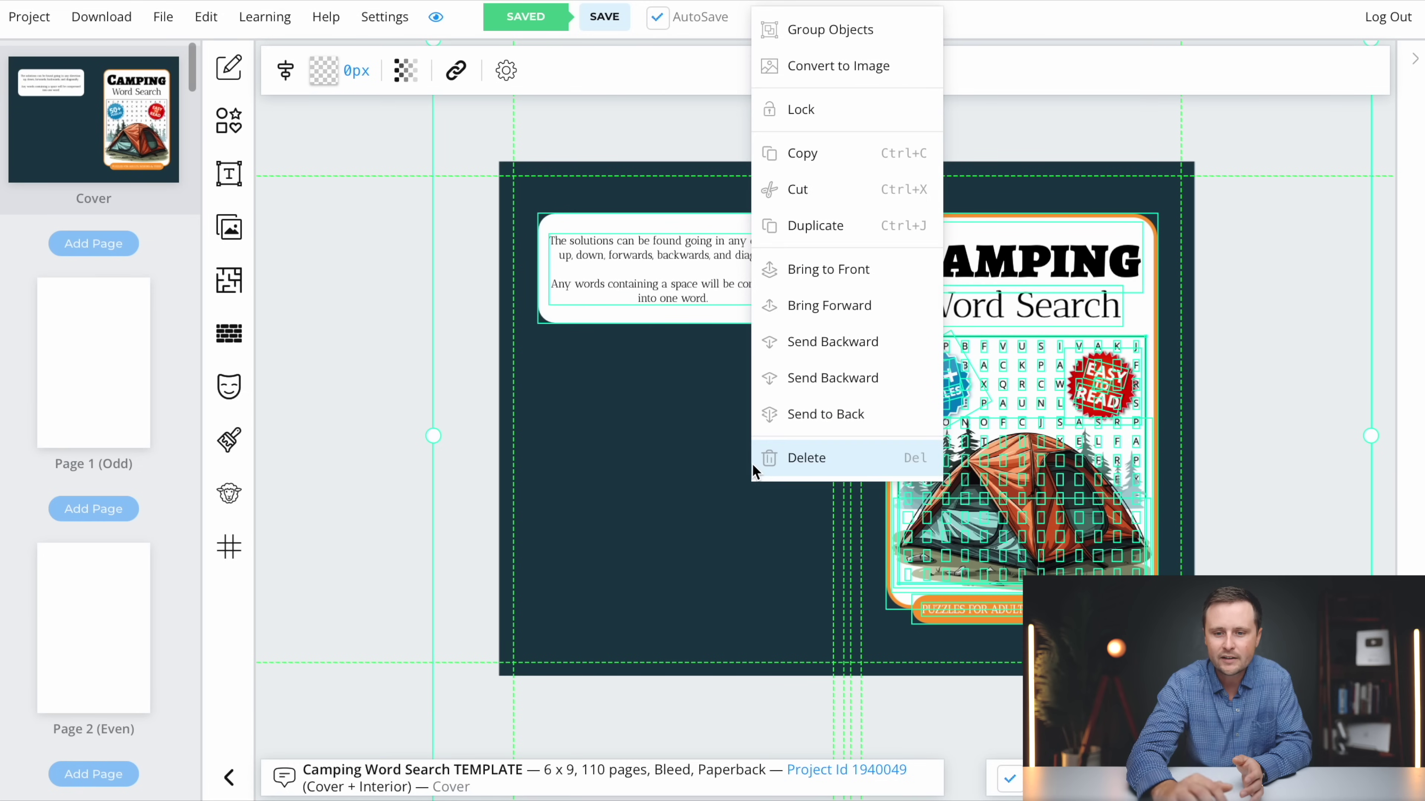
left_click(806, 152)
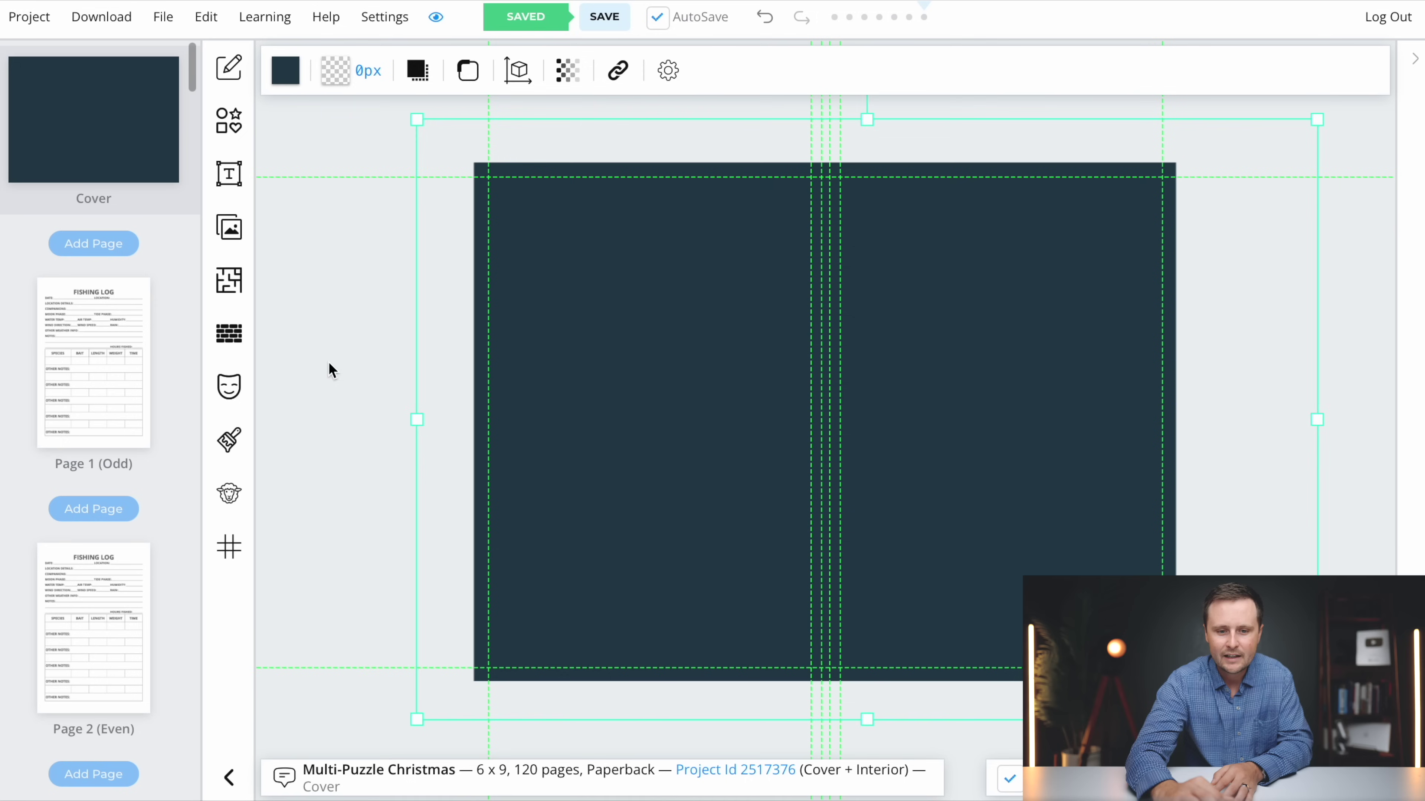
Delete the background rectangle from the Multi-Puzzle Christmas cover and paste the copied Camping Word Search cover elements in its place
left_click(329, 365)
left_click(618, 474)
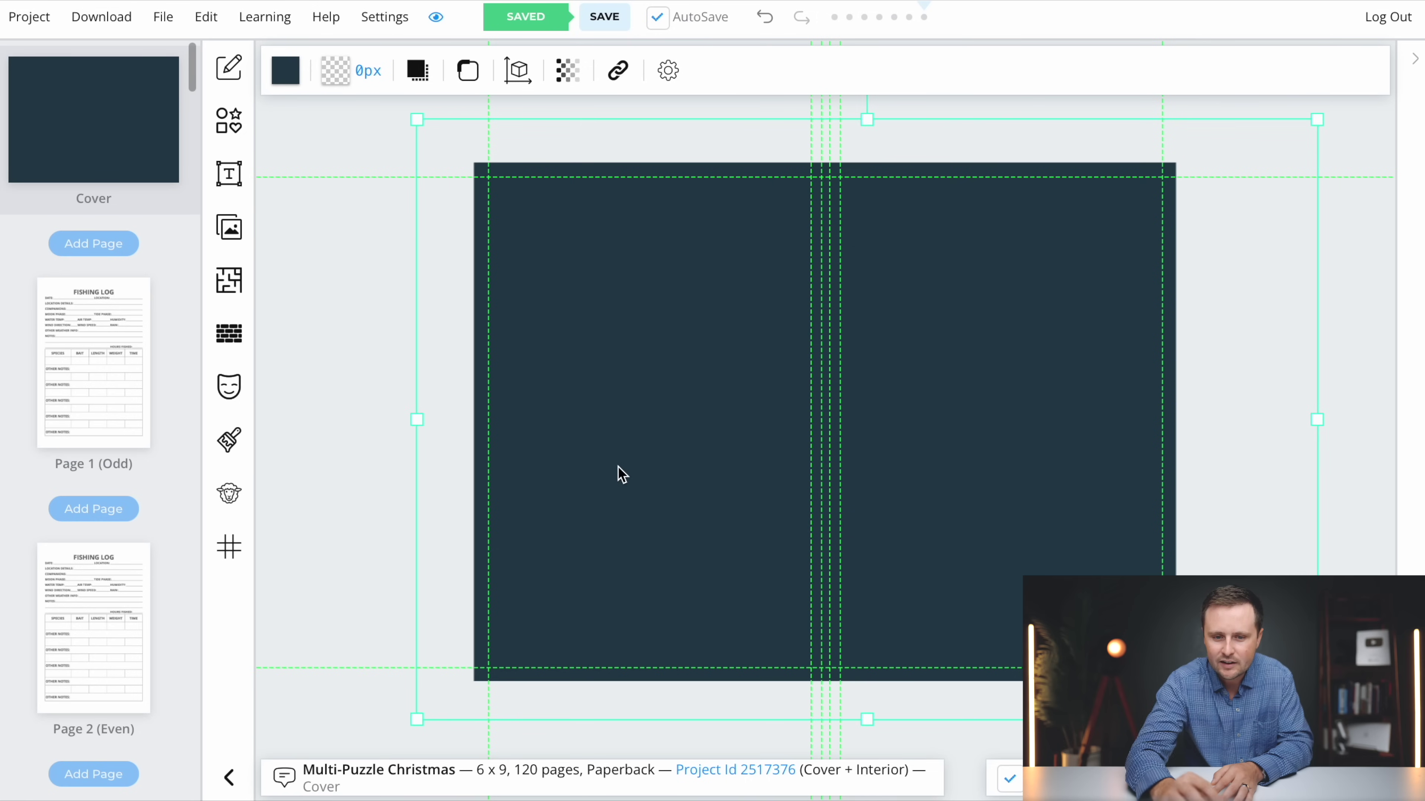
key("Delete")
right_click(650, 340)
left_click(701, 400)
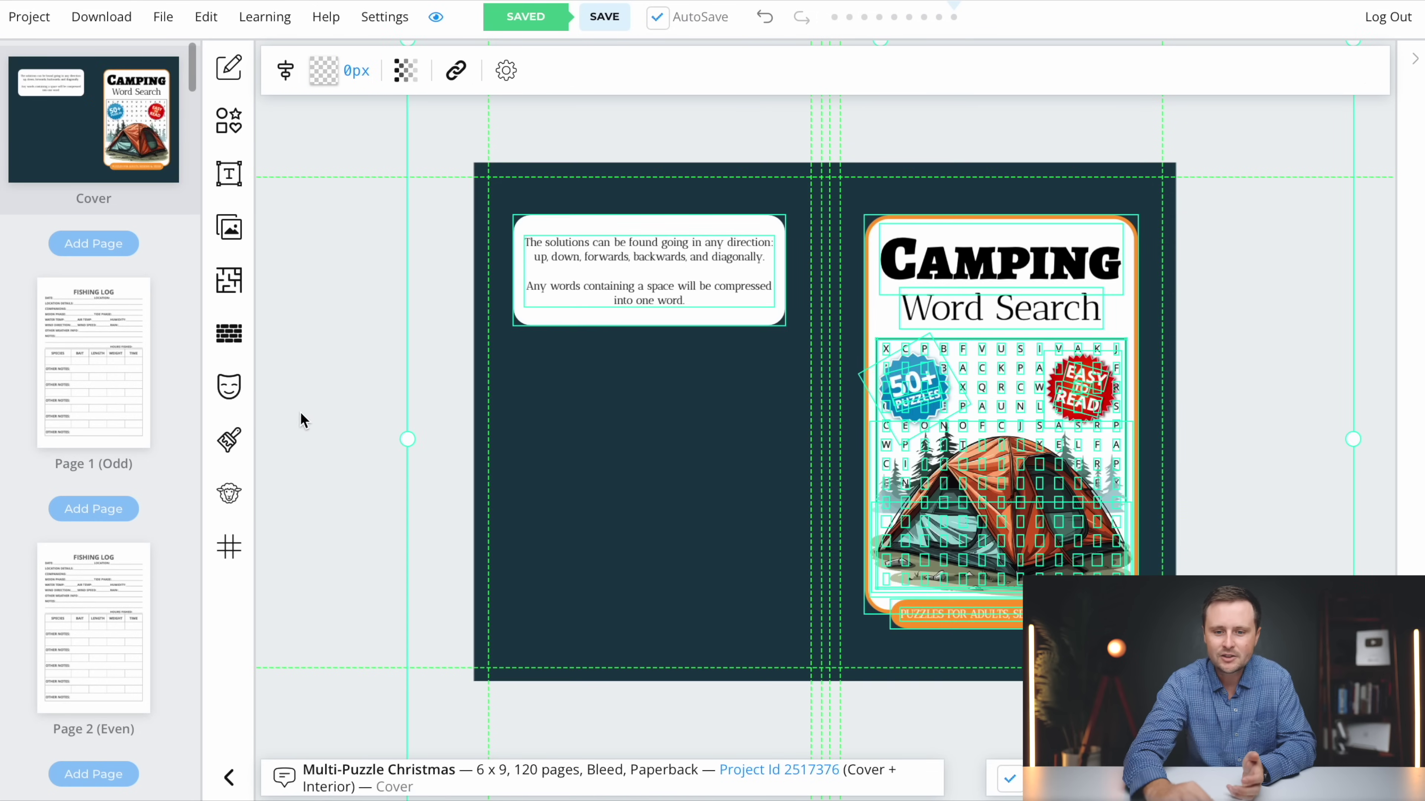
left_click(326, 422)
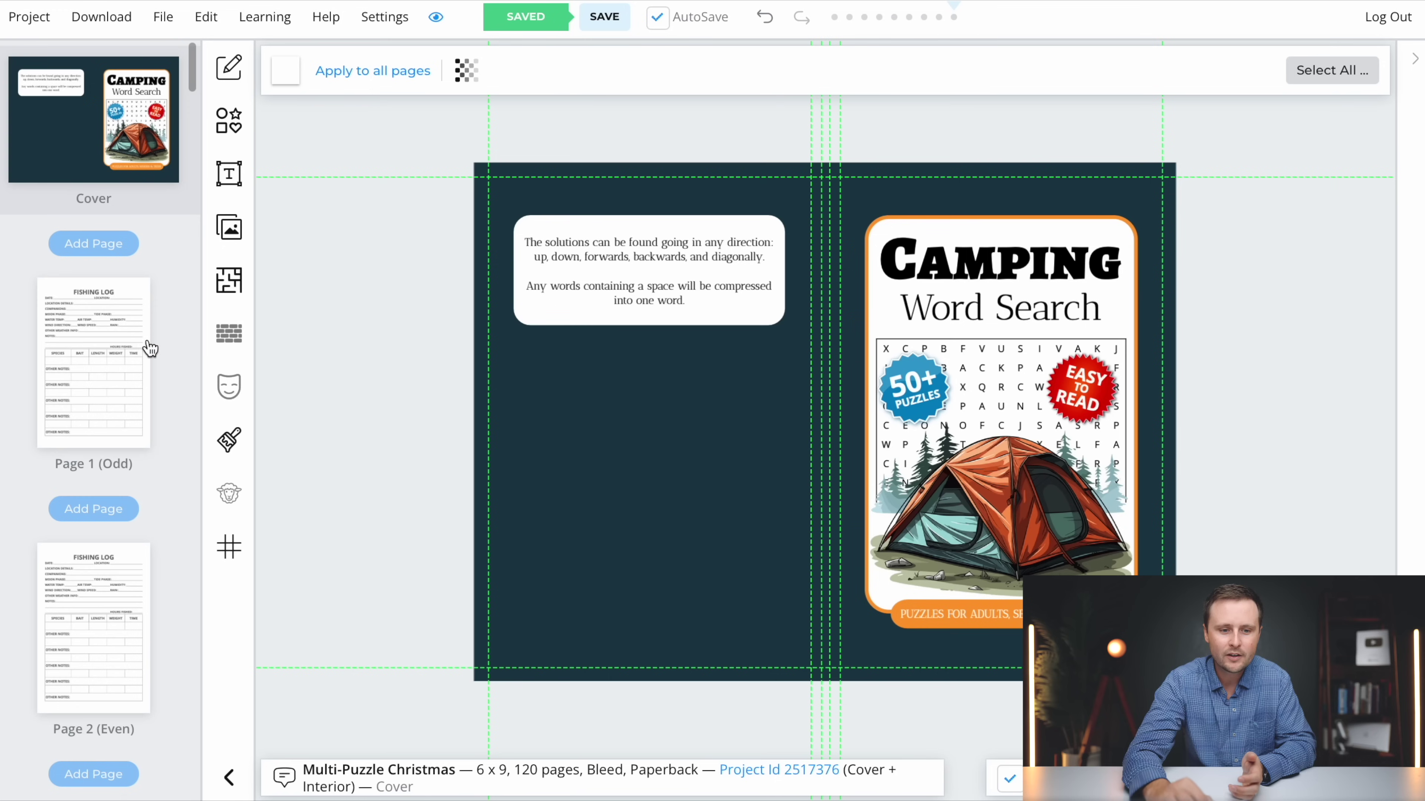
Select the CAMPING title, the dark background and the tent image in turn to check the pasted elements are separately editable
left_click(988, 264)
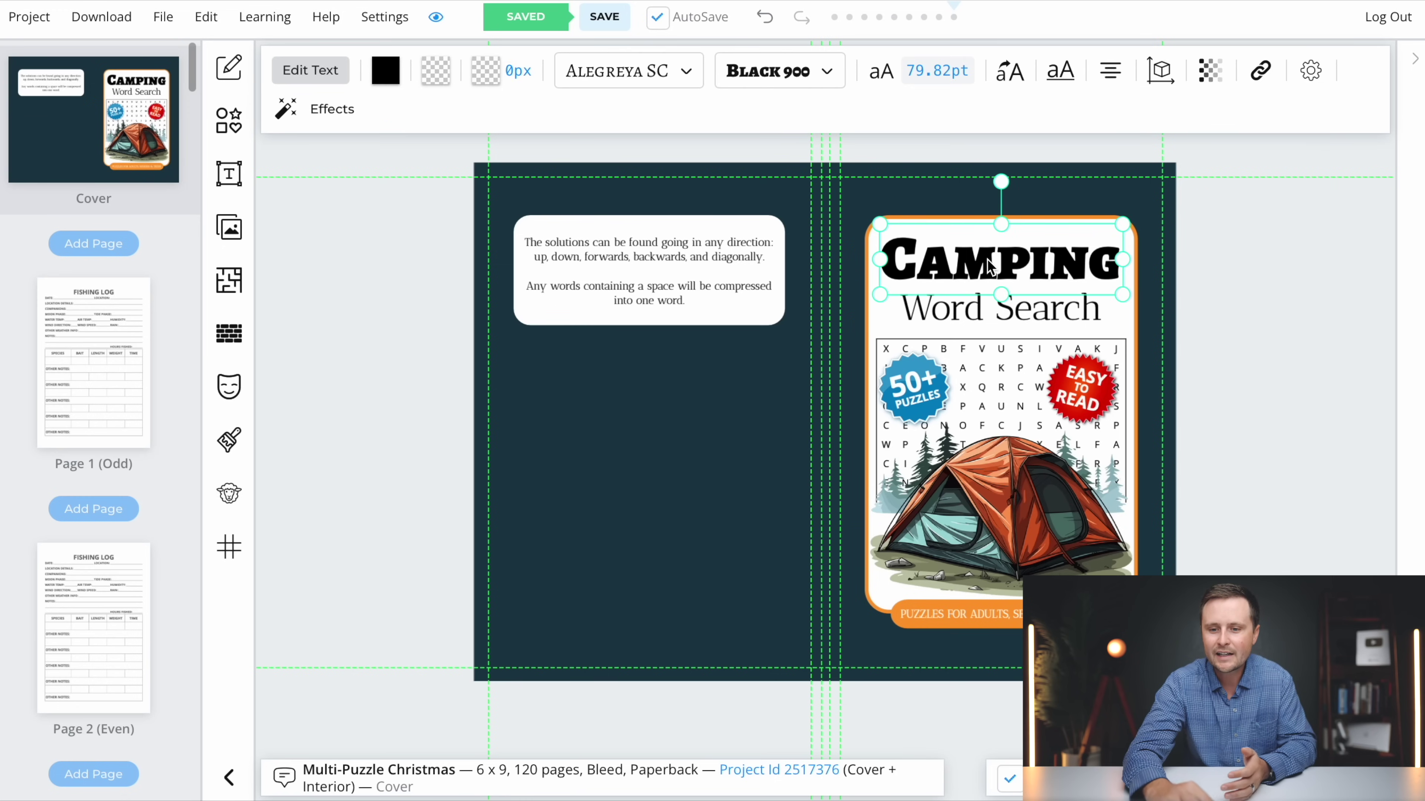
left_click(1279, 530)
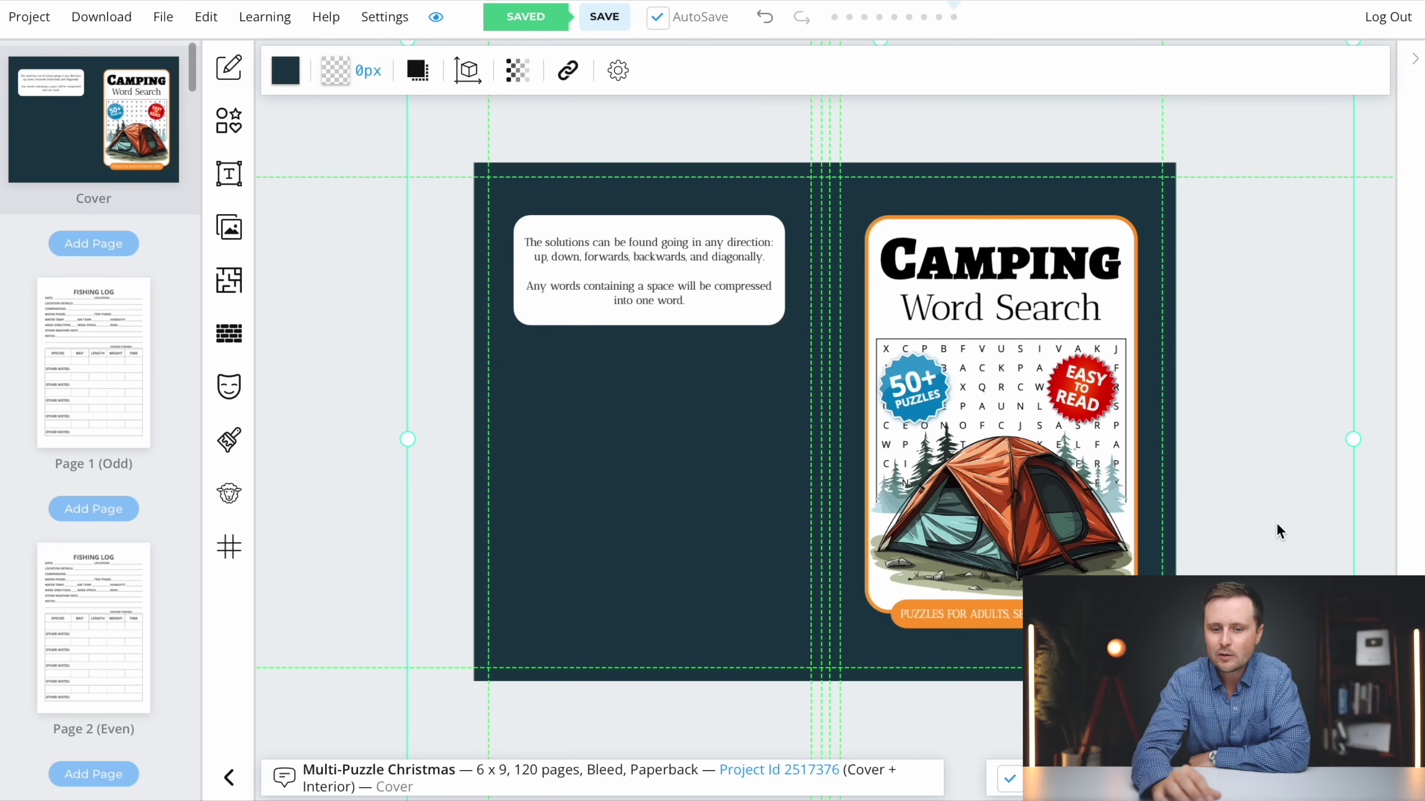
left_click(1004, 506)
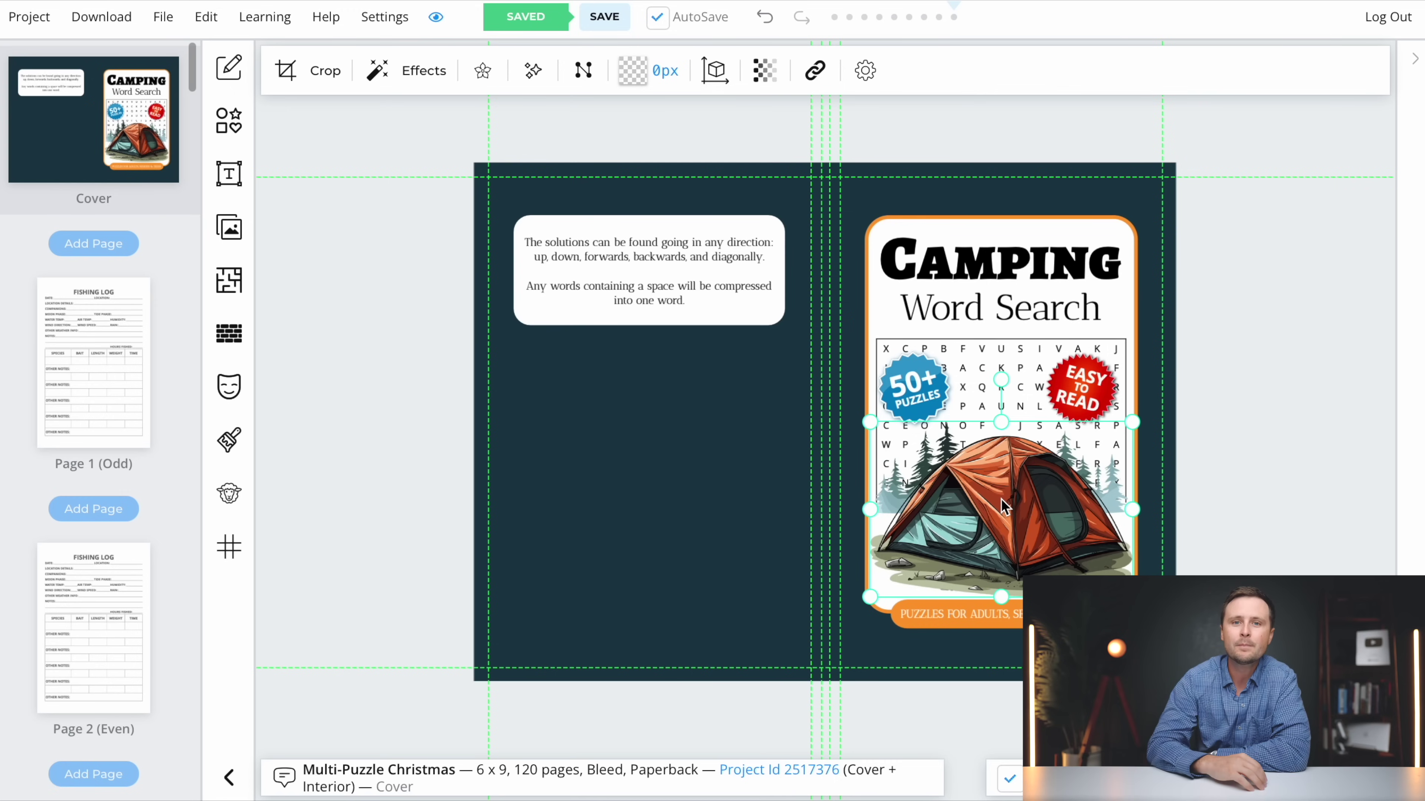